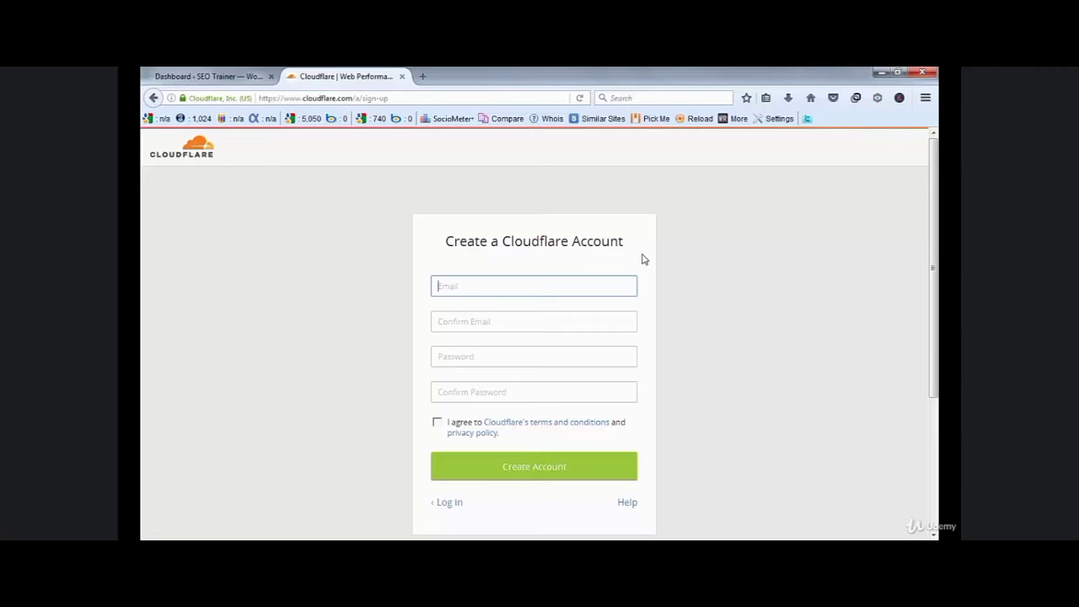
- Log in to Cloudflare with the saved account e-mail and password, keeping the login remembered in Firefox
left_click(450, 502)
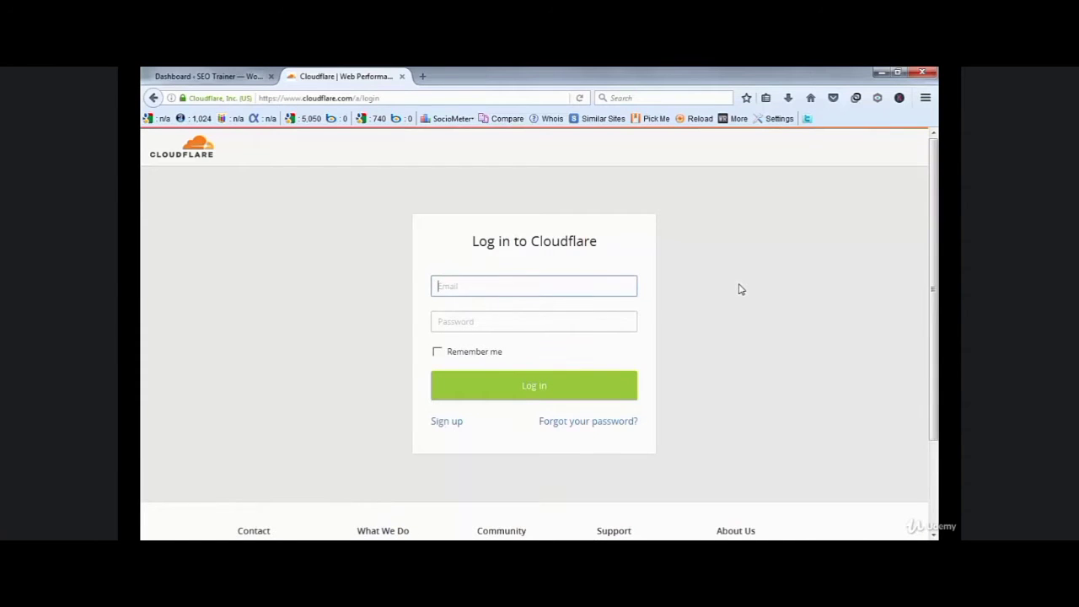
type("info")
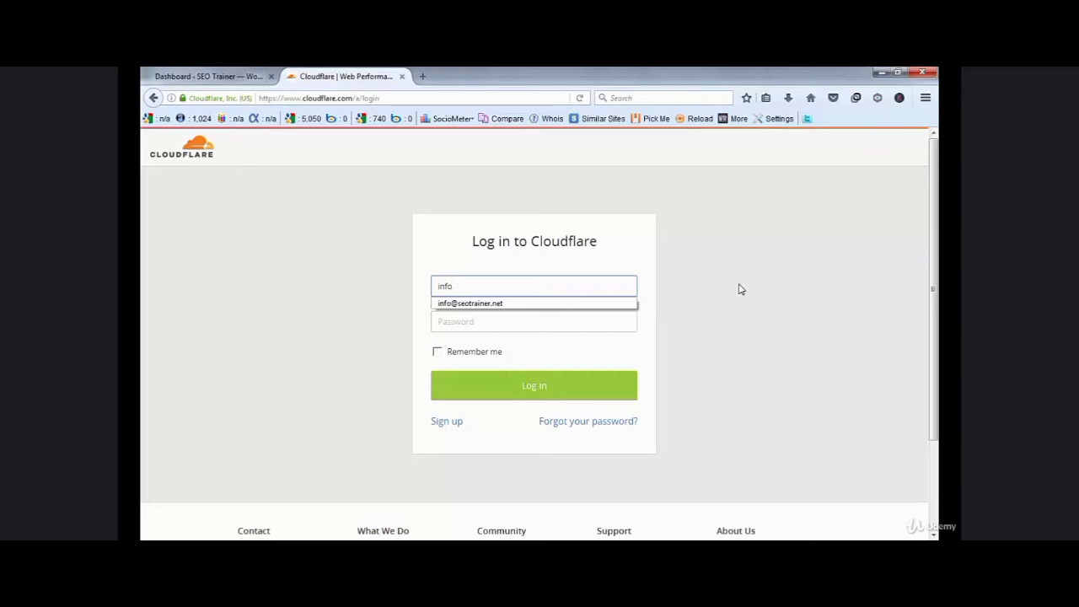
key("Down")
key("Return")
key("Tab")
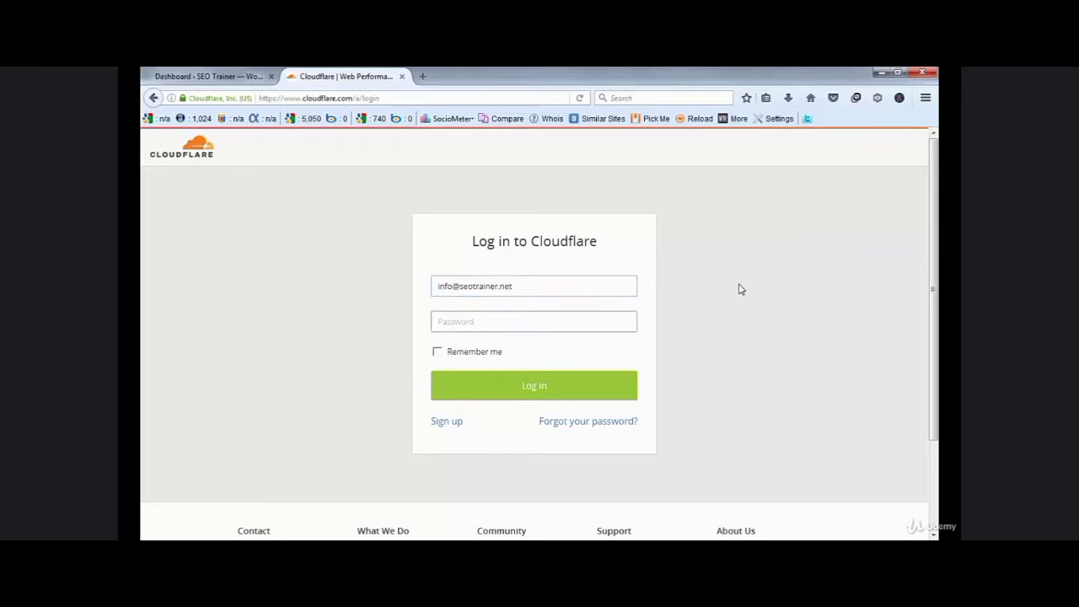
type("*")
left_click(437, 352)
left_click(475, 386)
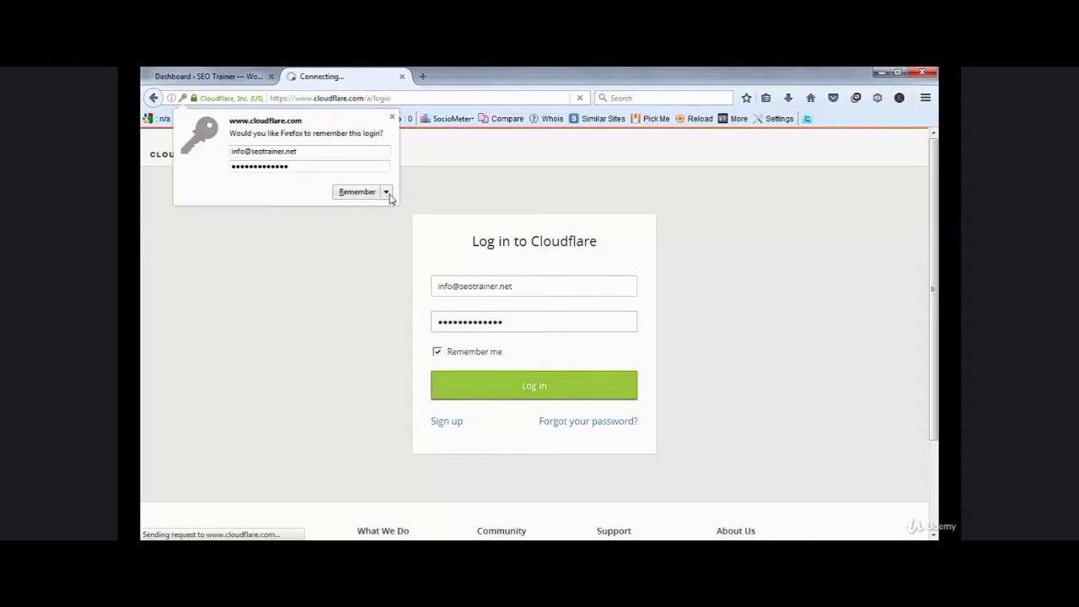
left_click(337, 193)
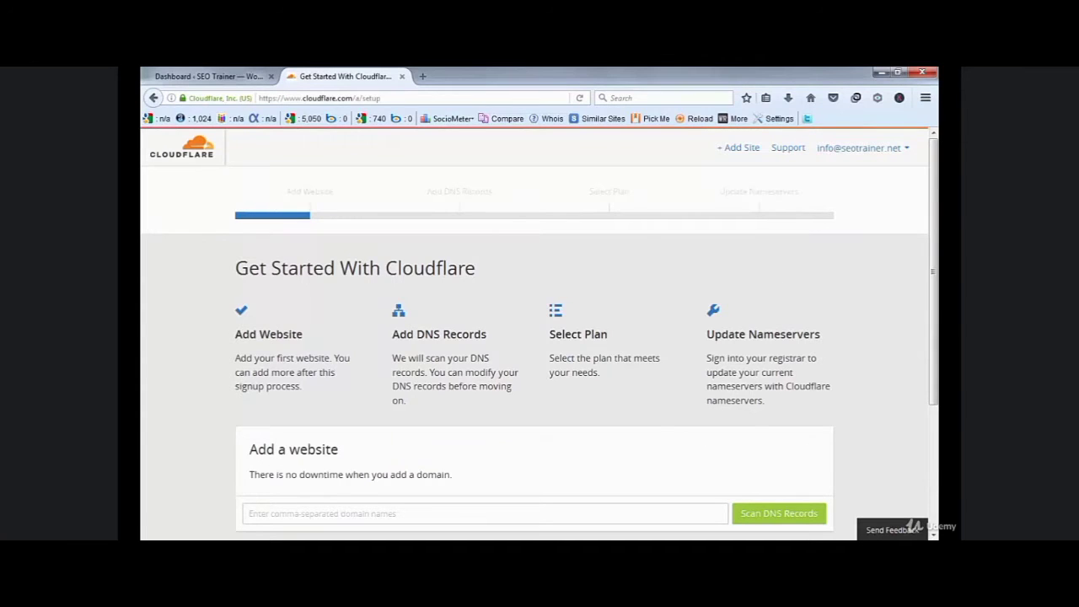
- Add seotrainer.net as a new website and start scanning its DNS records
scroll(936, 319, "down", 3)
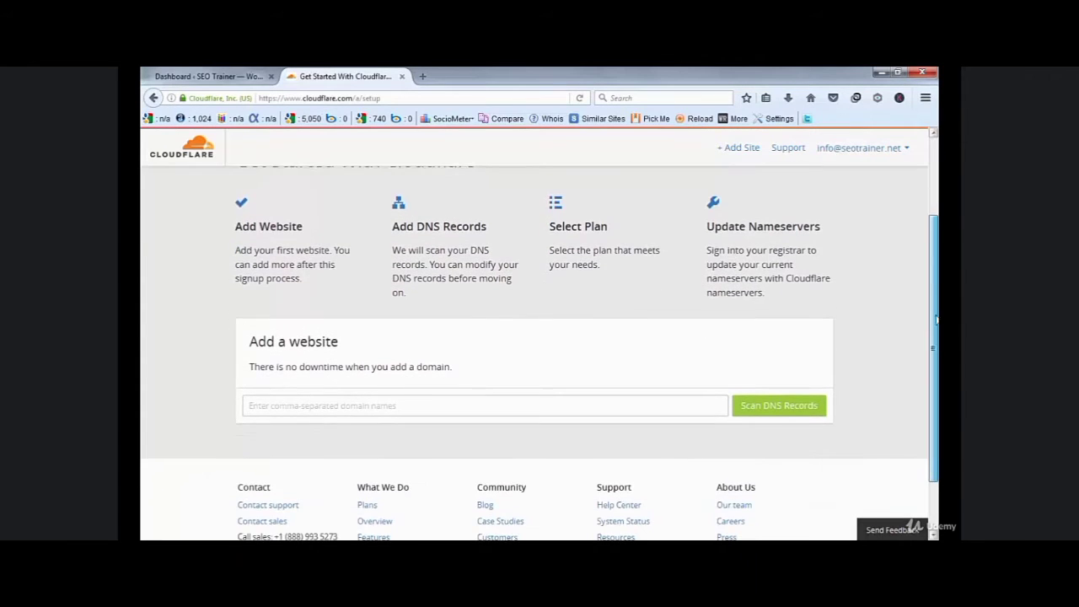
left_click(490, 405)
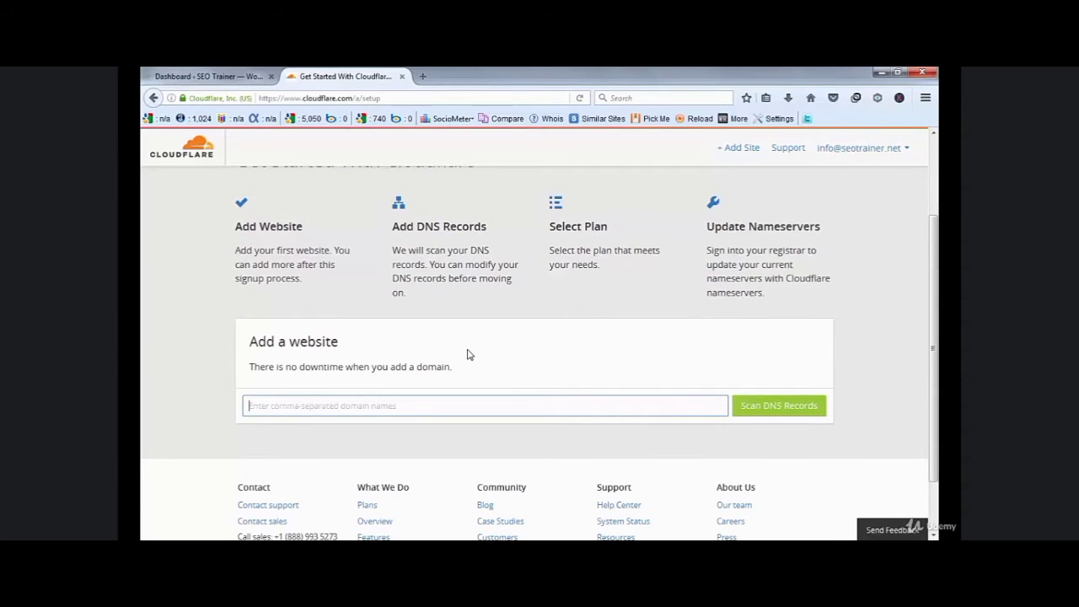
type("seo")
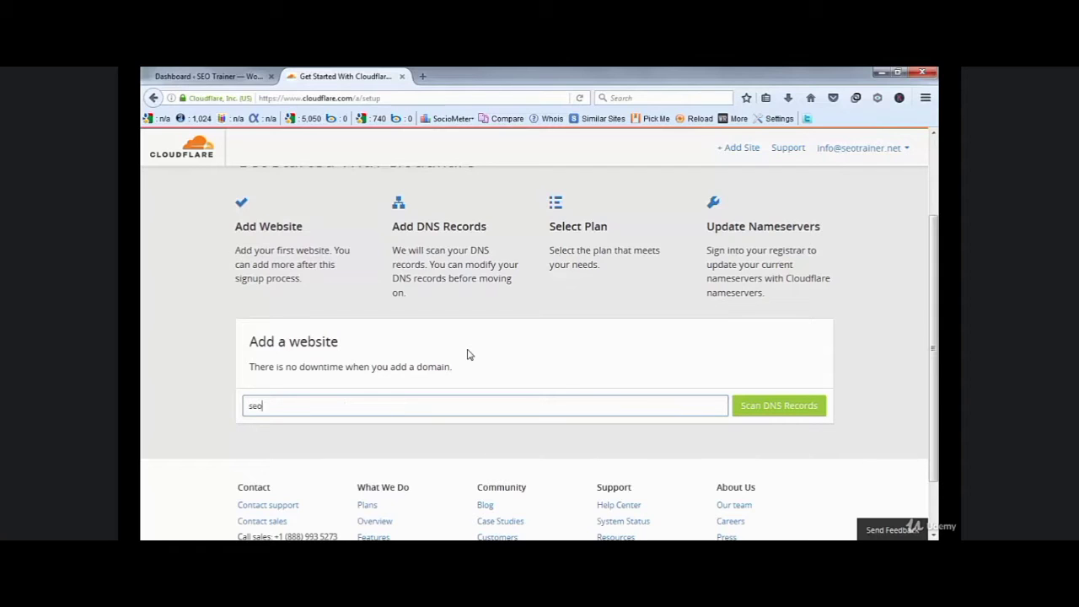
type("trainer.net")
left_click(783, 408)
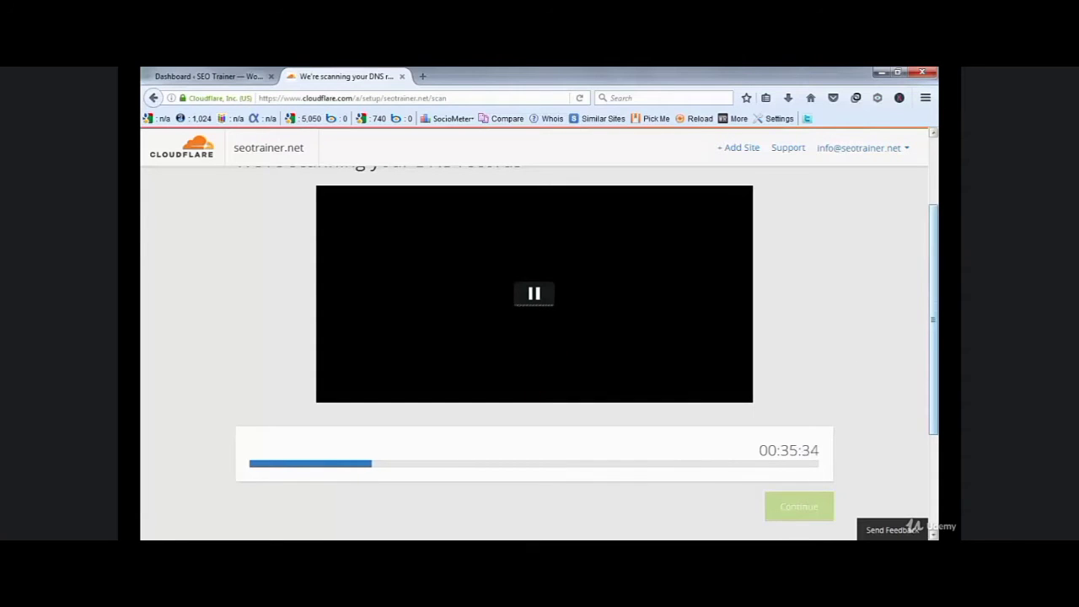
- Review the scanned DNS records for seotrainer.net and accept them to reach plan selection
mouse_move(933, 318)
left_mouse_down()
mouse_move(932, 365)
mouse_move(932, 326)
left_mouse_up()
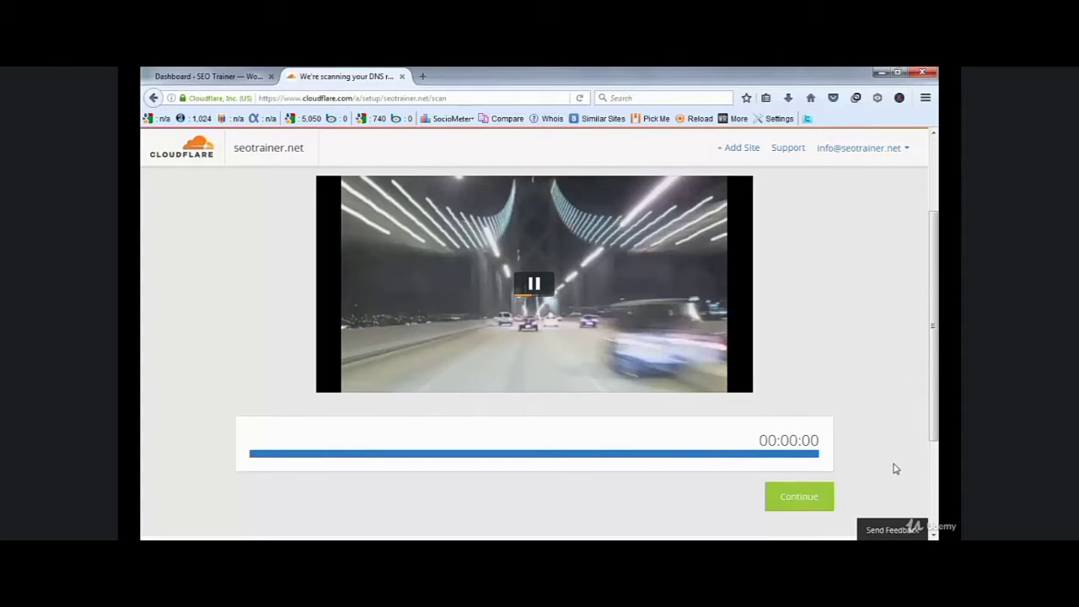
left_click(801, 499)
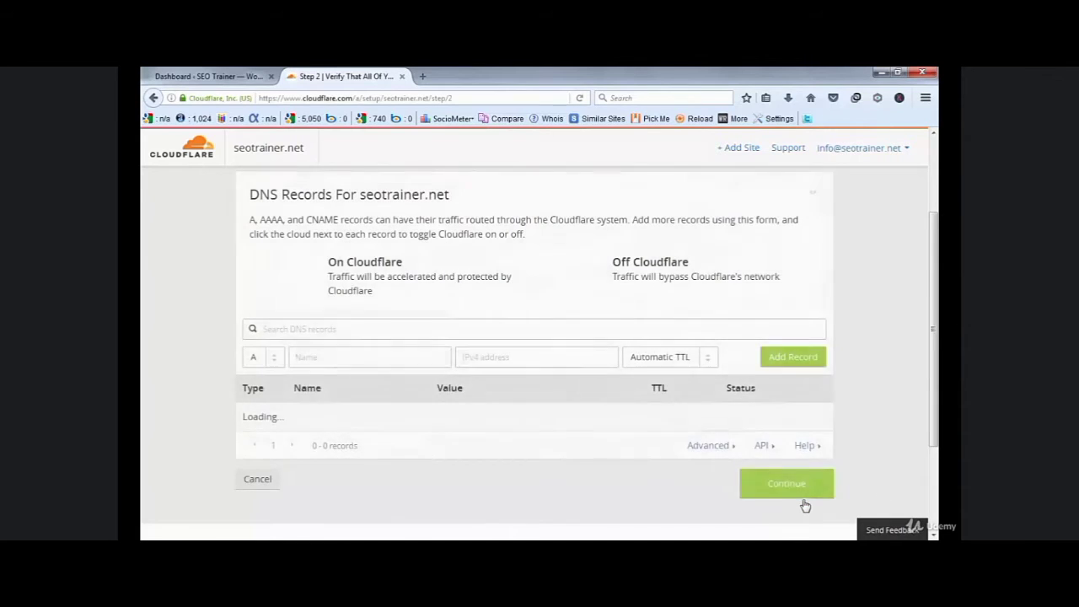
left_click_drag(933, 243, 935, 289)
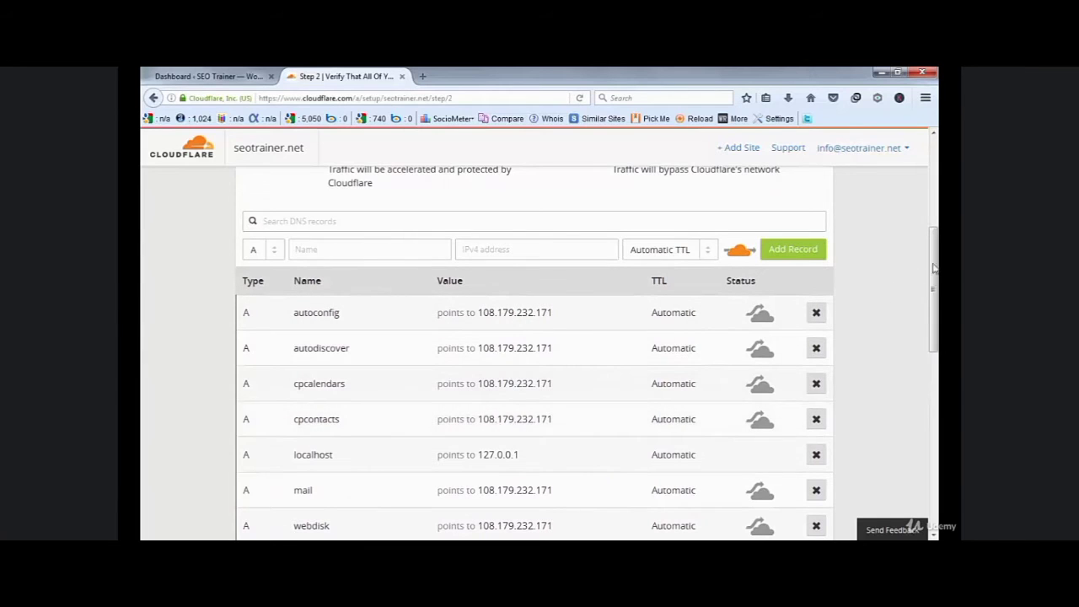
left_click_drag(934, 290, 934, 467)
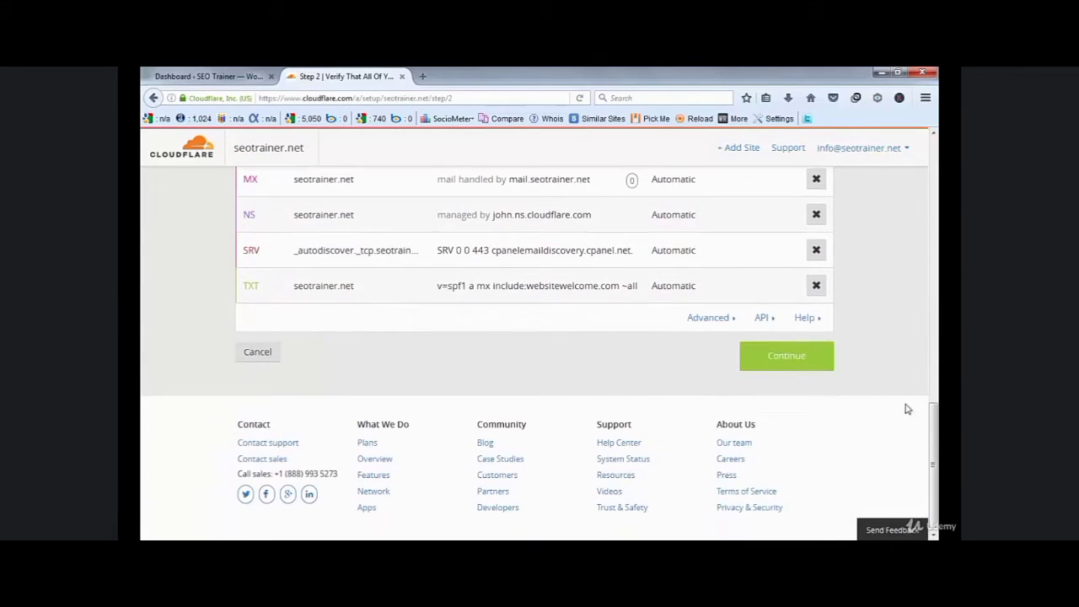
left_click(799, 366)
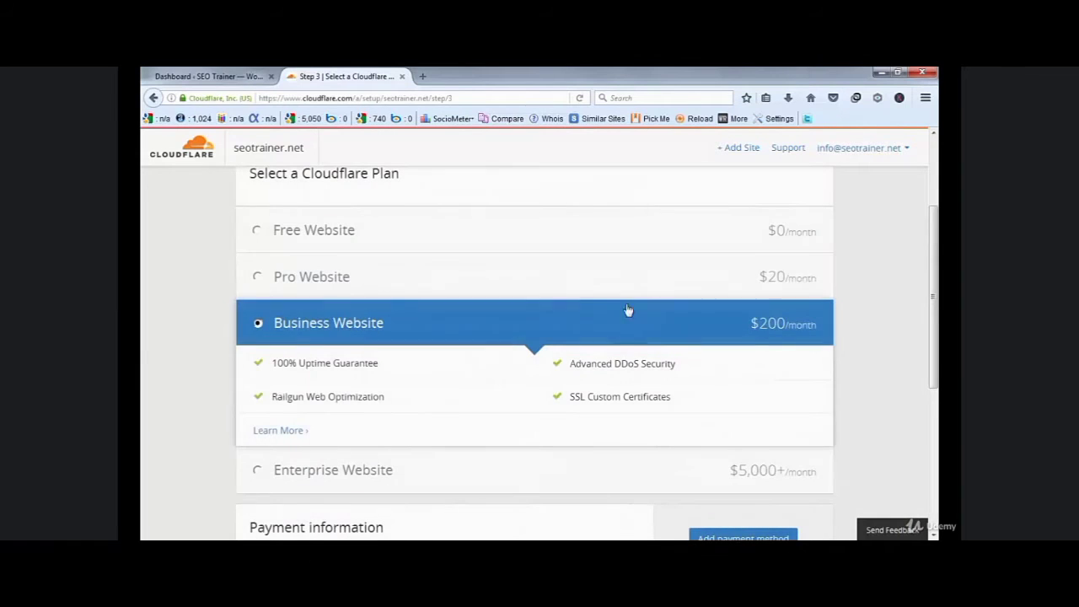
- Choose the Free Website plan and continue to the nameserver instructions
left_click(341, 237)
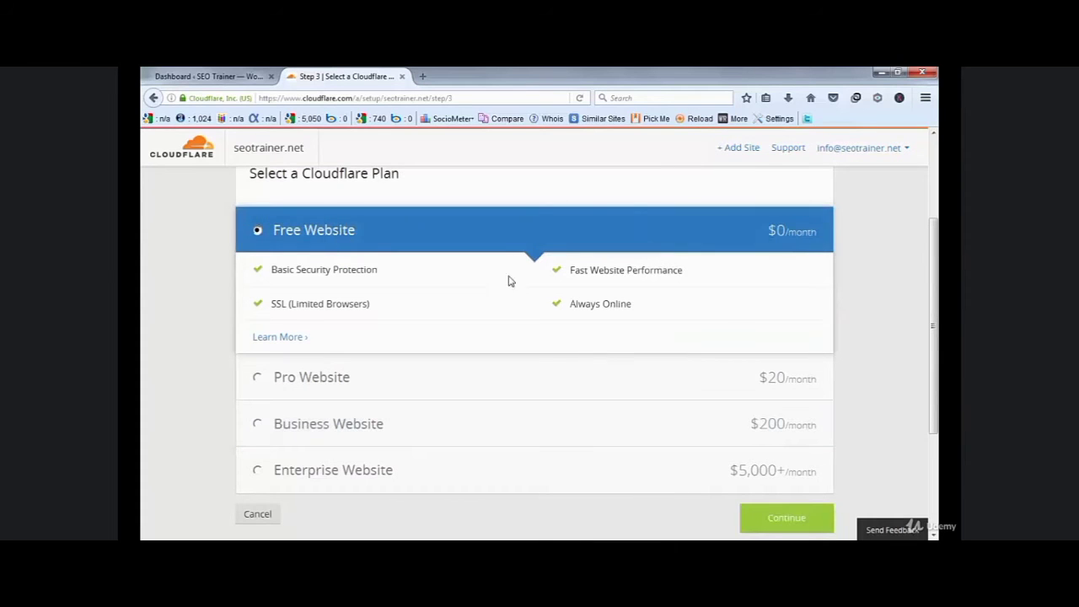
left_click_drag(933, 329, 934, 379)
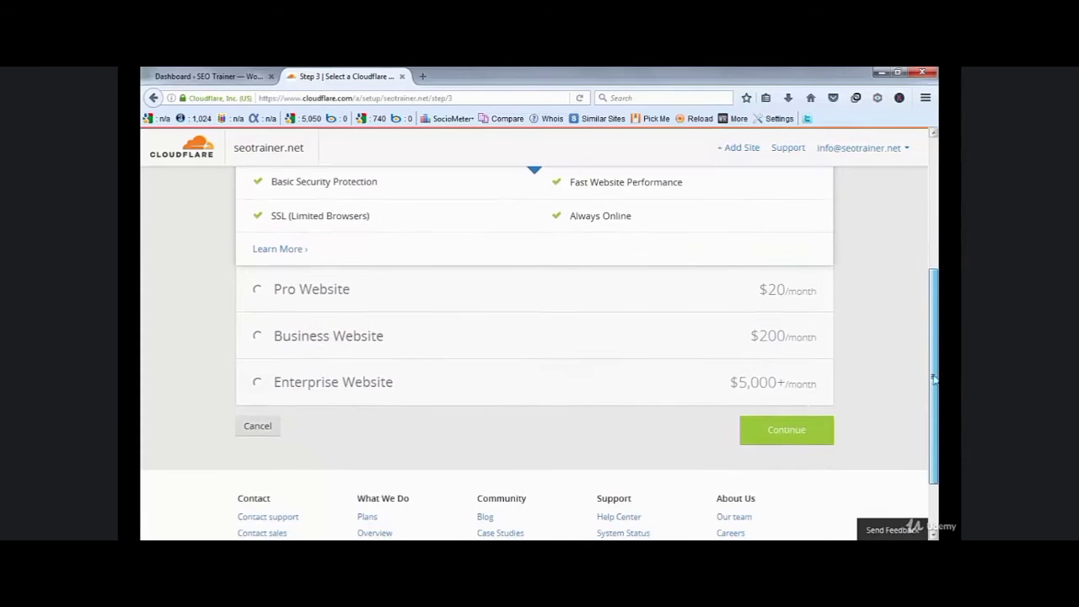
left_click(804, 436)
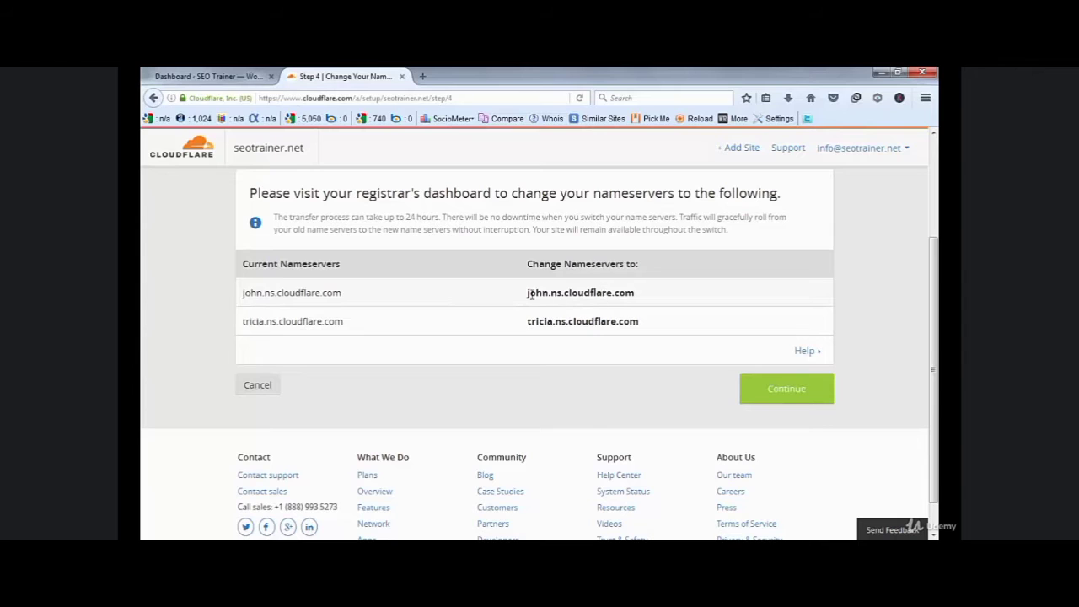
left_click_drag(527, 292, 631, 293)
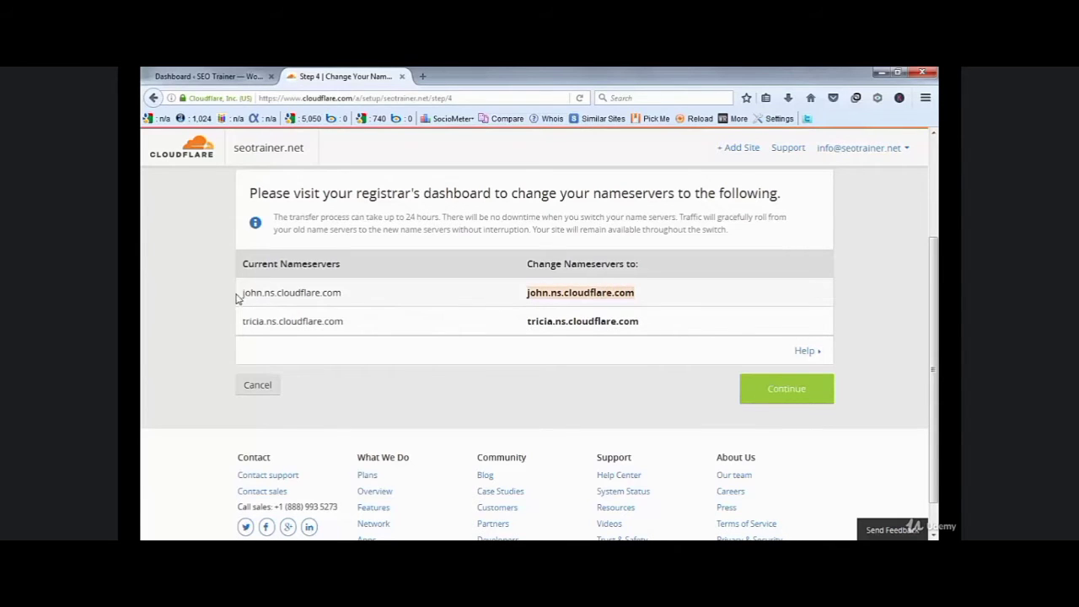
left_click_drag(241, 295, 344, 294)
left_click(406, 305)
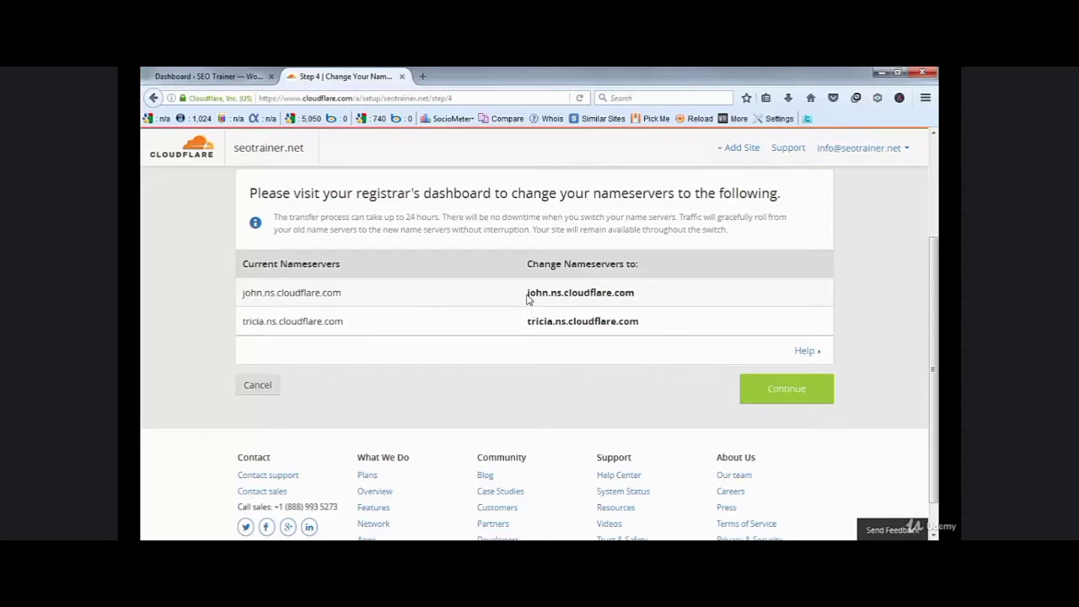
left_click_drag(527, 294, 624, 291)
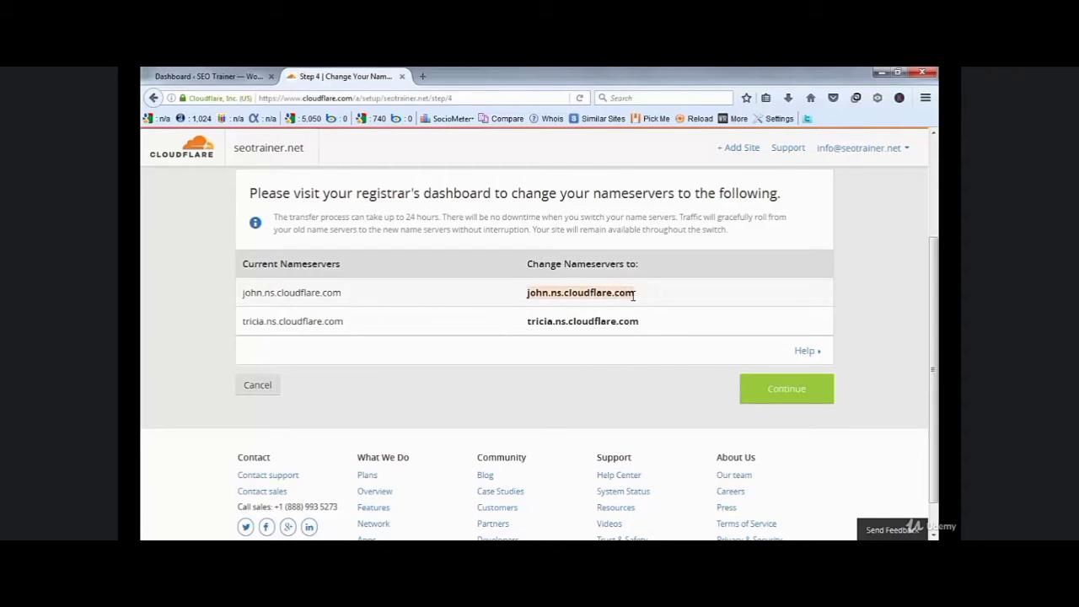
left_click_drag(526, 327, 641, 322)
left_click(639, 321)
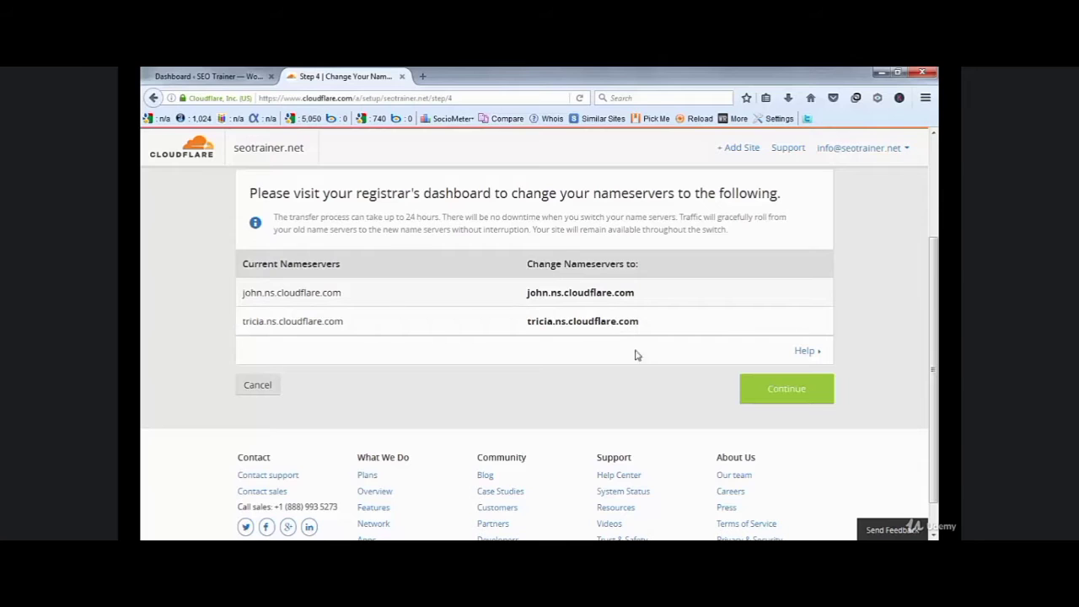
- Finish the nameserver step and open seotrainer.net's Crypto settings, where SSL is Off
left_click(787, 391)
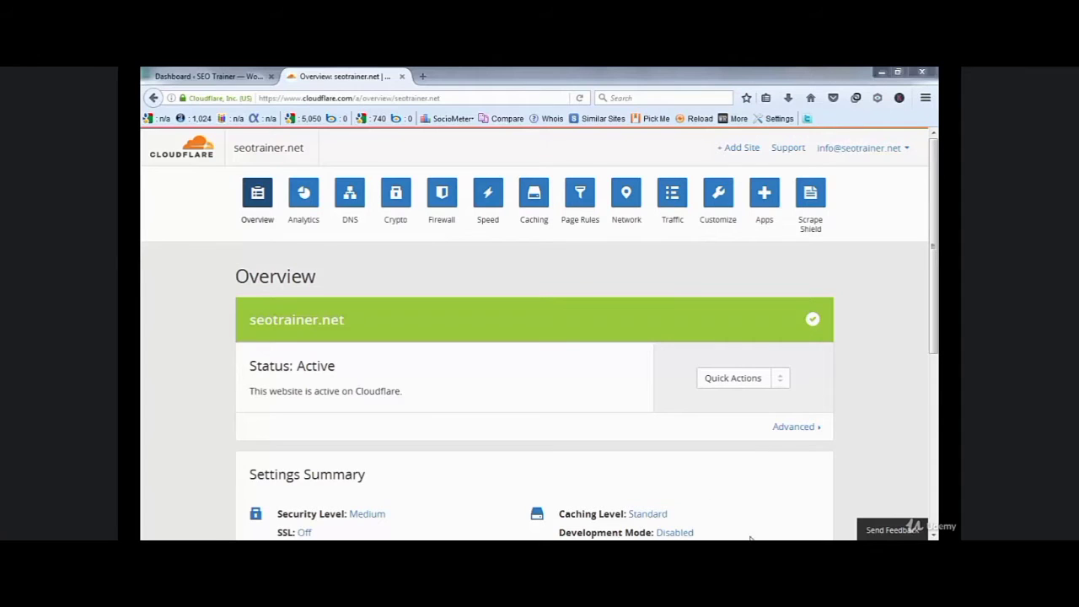
left_click(401, 224)
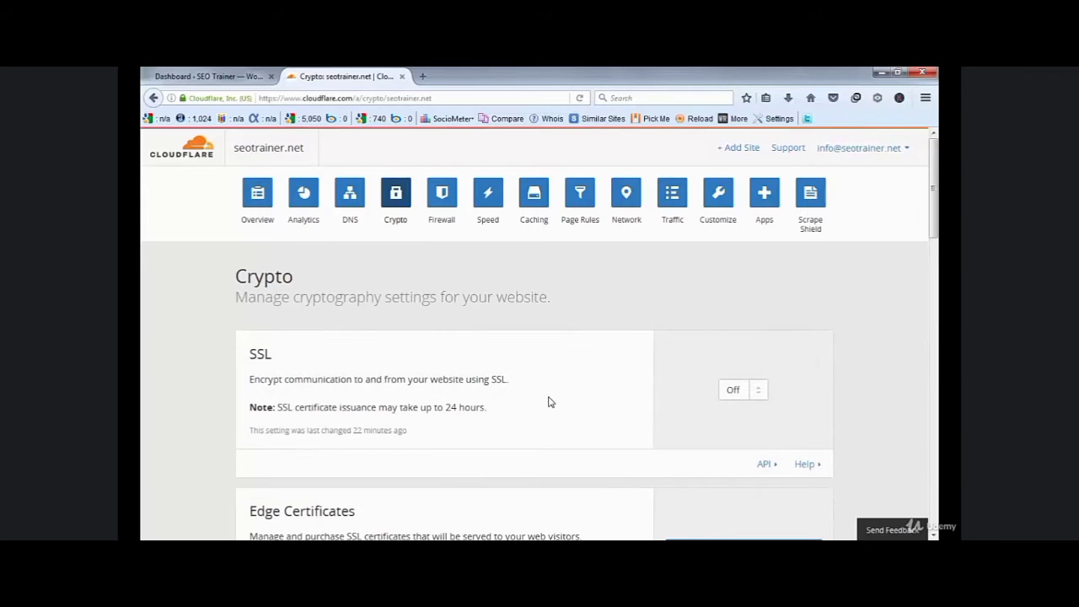
- Change seotrainer.net's SSL mode from Off to Flexible
left_click(758, 396)
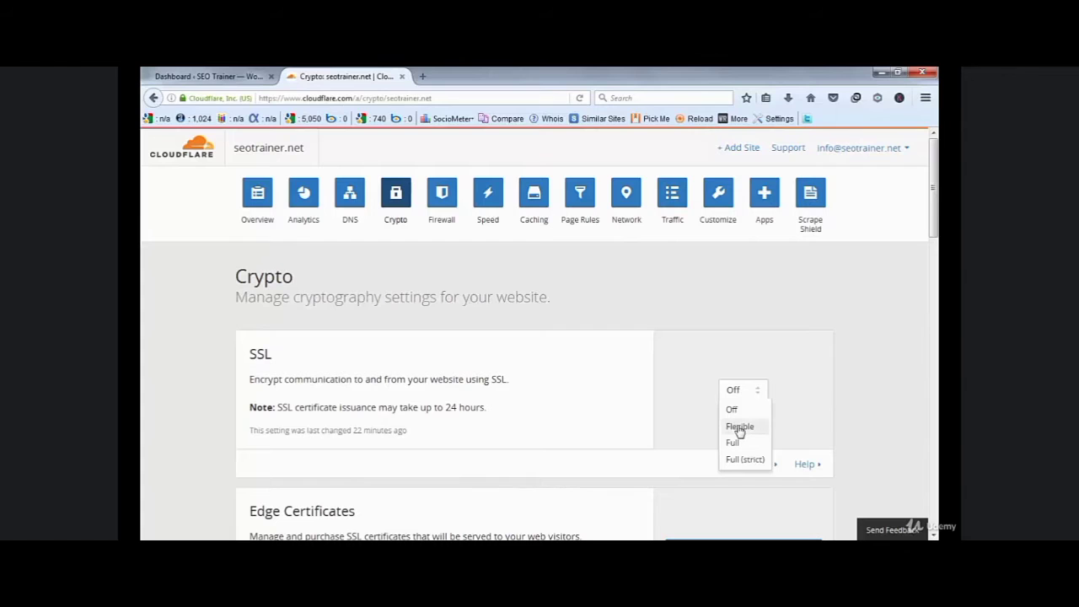
left_click(739, 428)
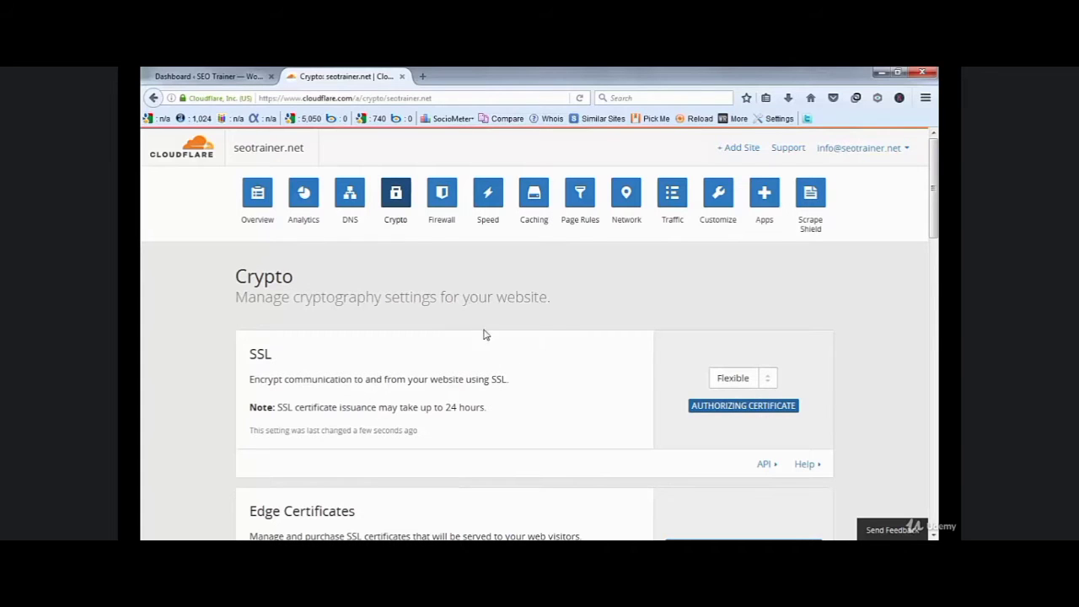
- Search the WordPress plugin directory for 'cloudflare', then install and activate the Cloudflare plugin
left_click(207, 76)
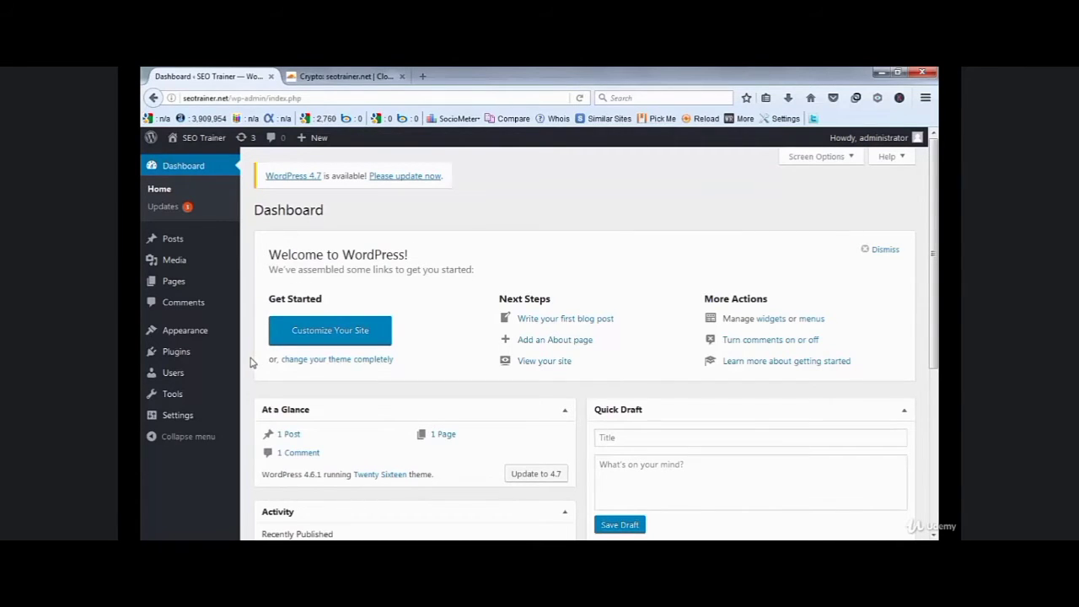
mouse_move(199, 358)
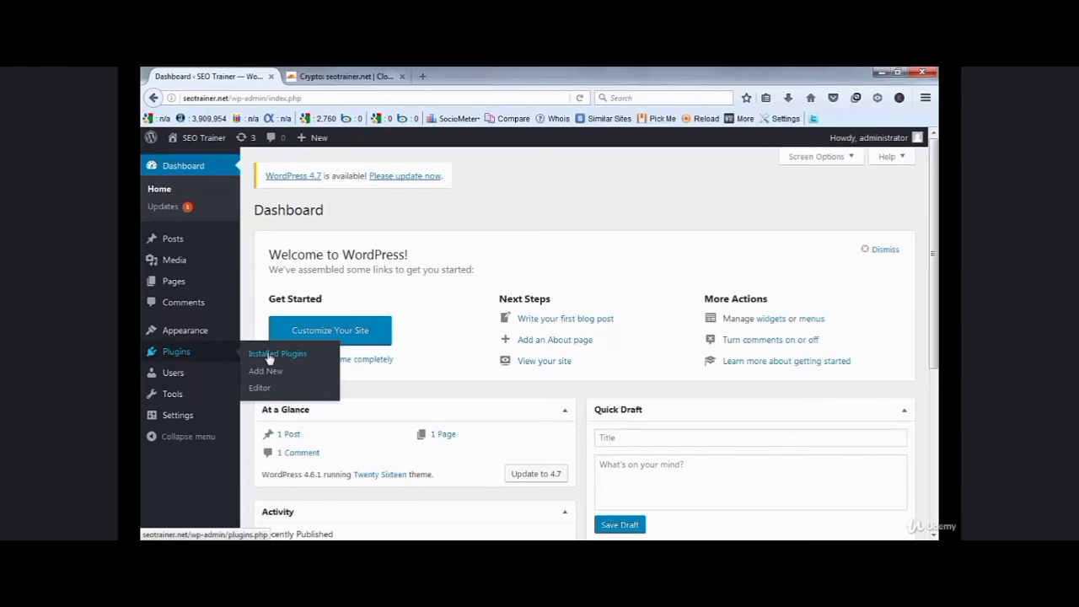
left_click(266, 372)
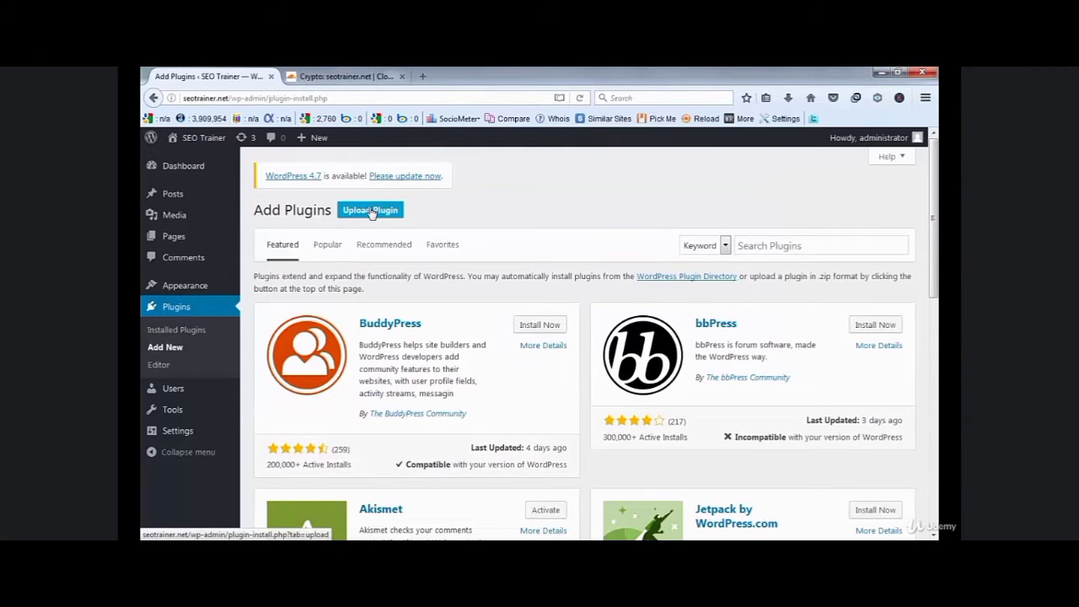
left_click(777, 244)
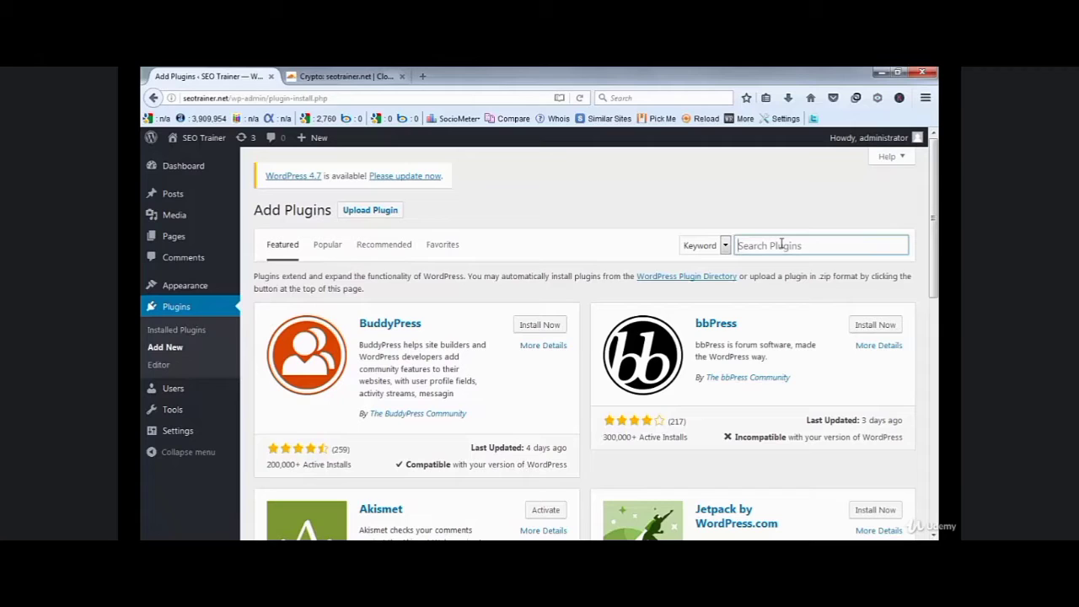
type("cloudflare")
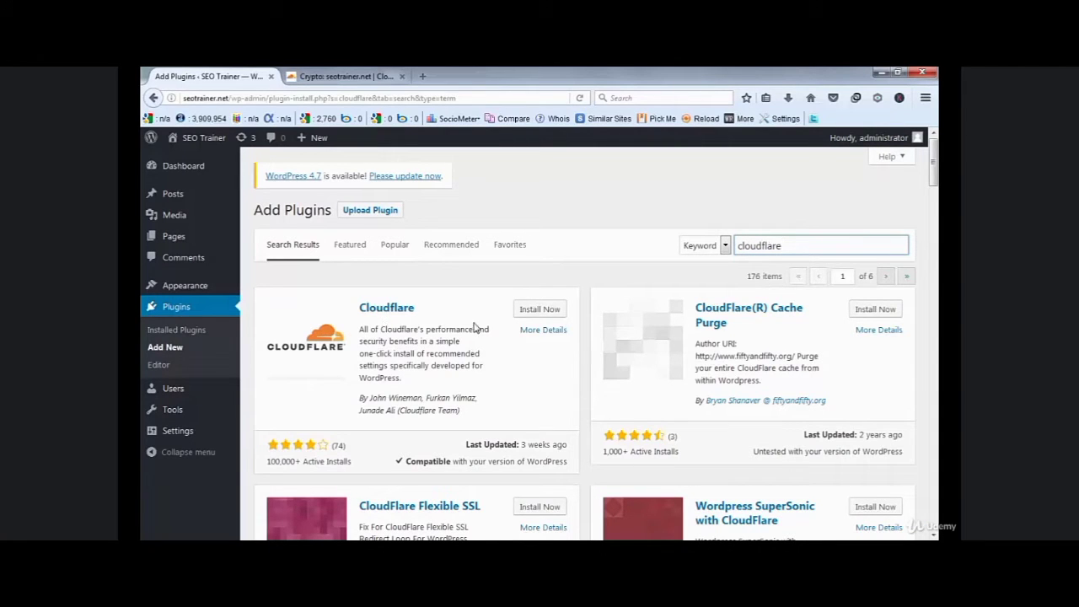
left_click(540, 312)
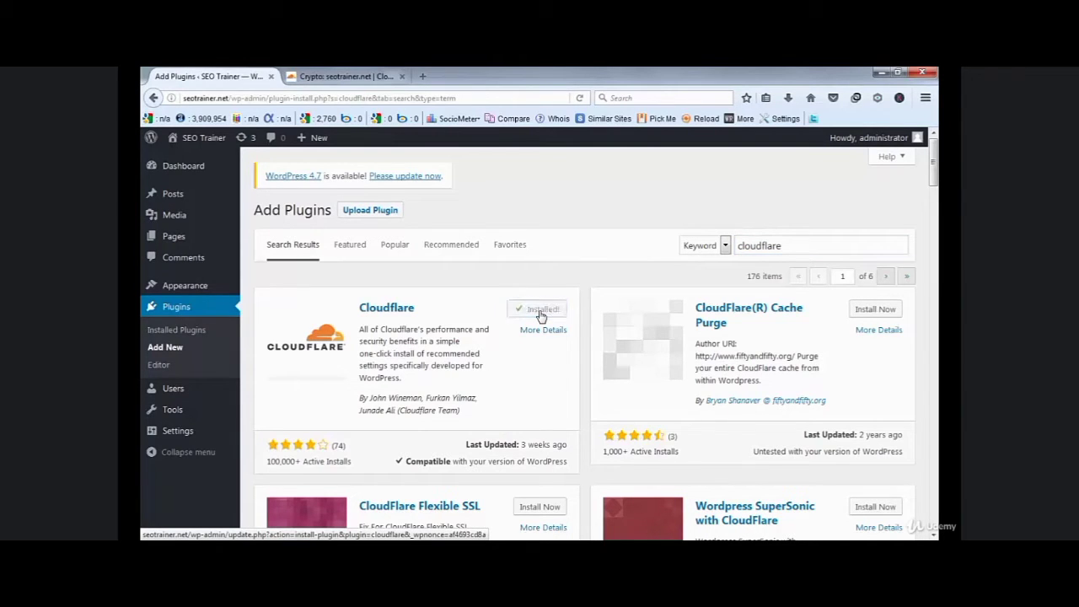
left_click(541, 312)
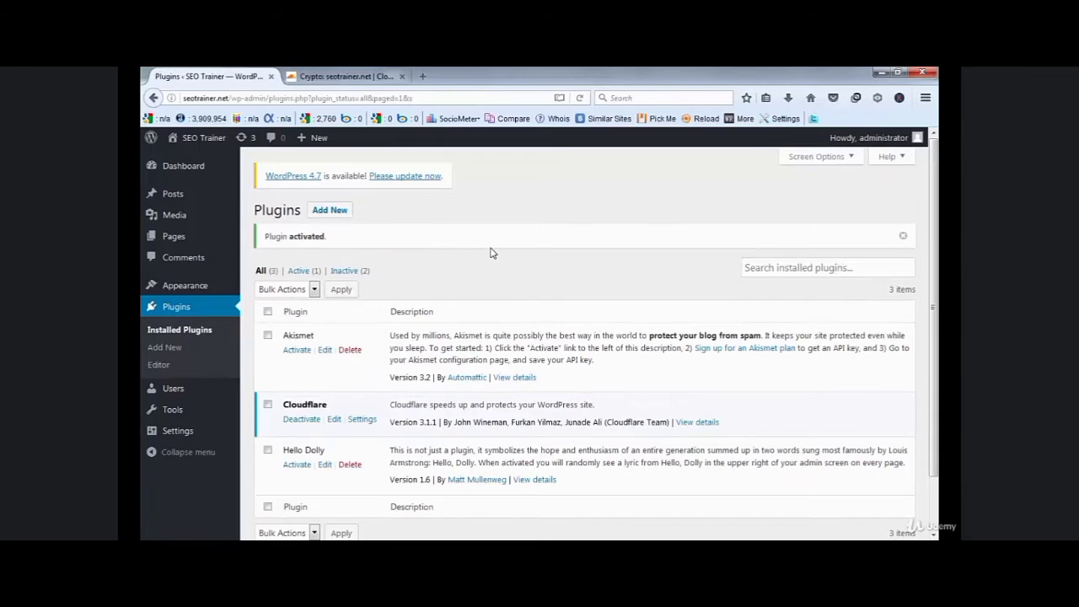
- Search Add Plugins for 'cloudflare' again and scroll through the results
left_click(337, 213)
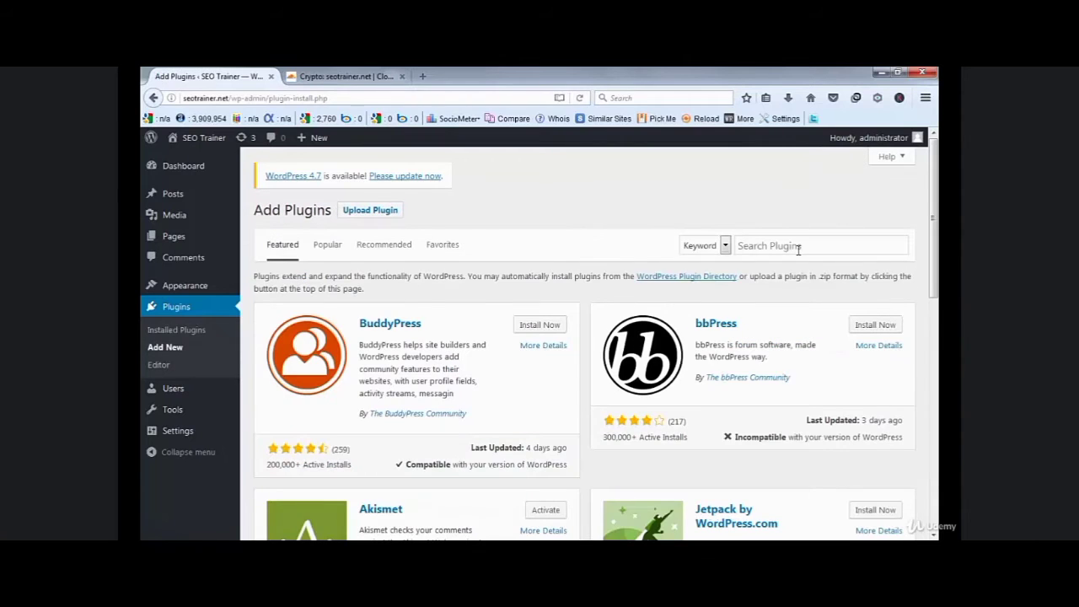
left_click(789, 244)
type("cloudflare")
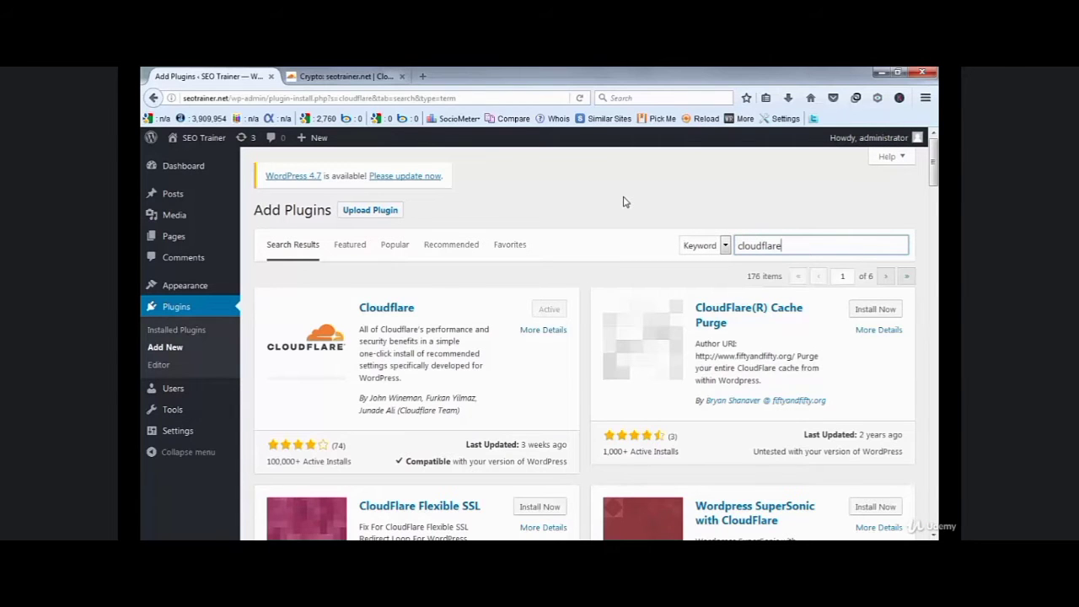
scroll(554, 233, "down", 3)
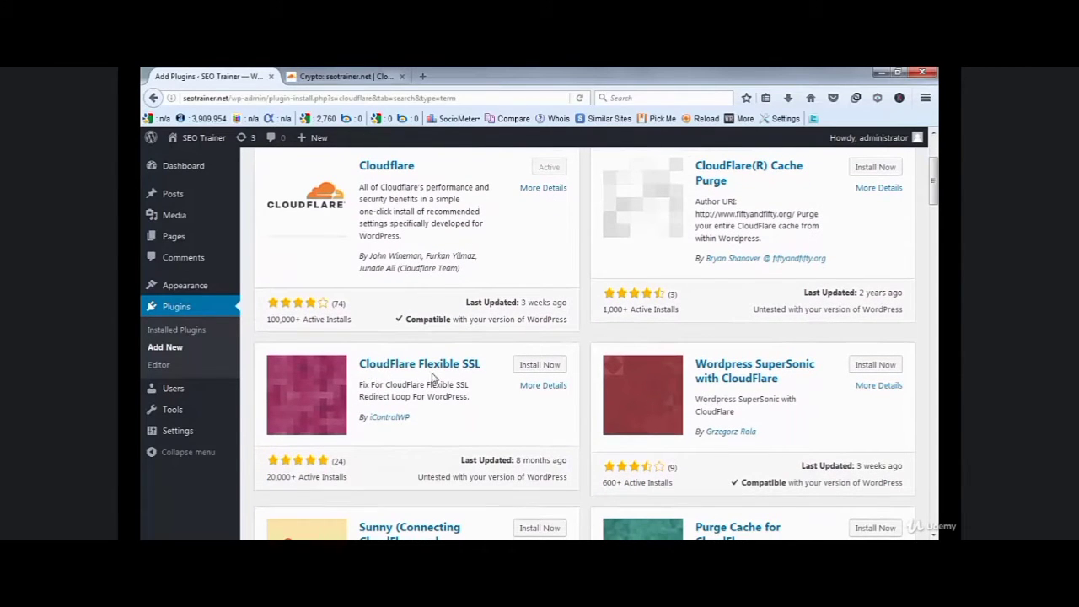
- Install and activate the CloudFlare Flexible SSL plugin
left_click(542, 367)
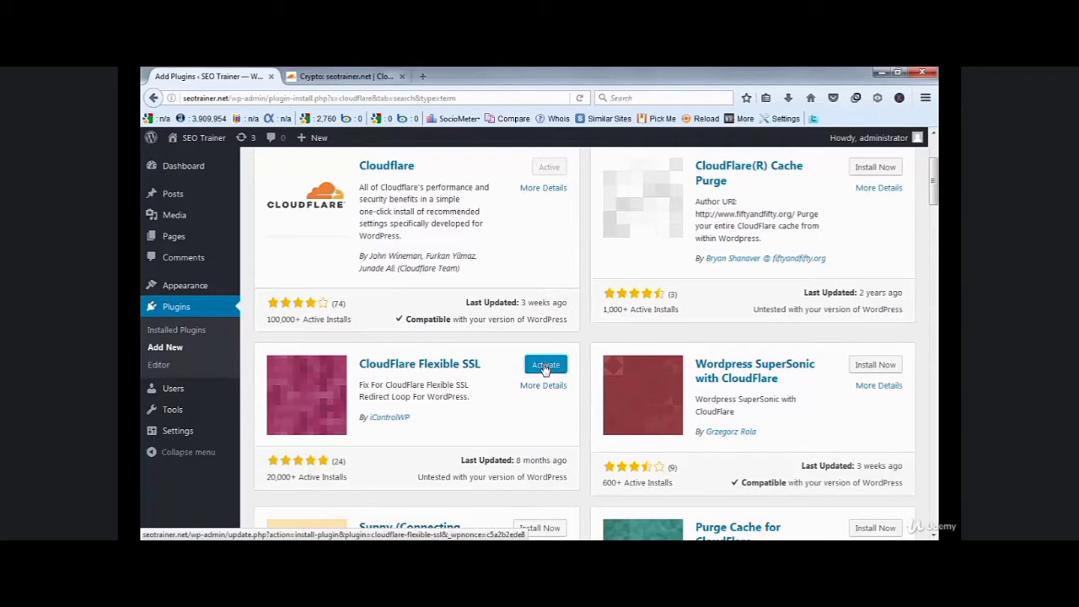
left_click(545, 365)
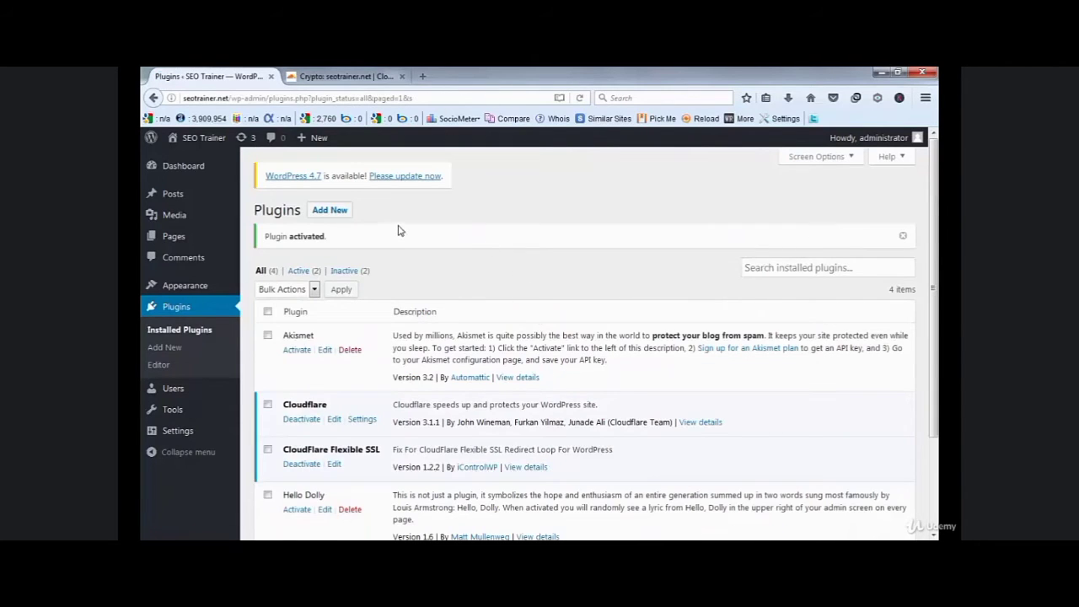
scroll(400, 230, "down", 3)
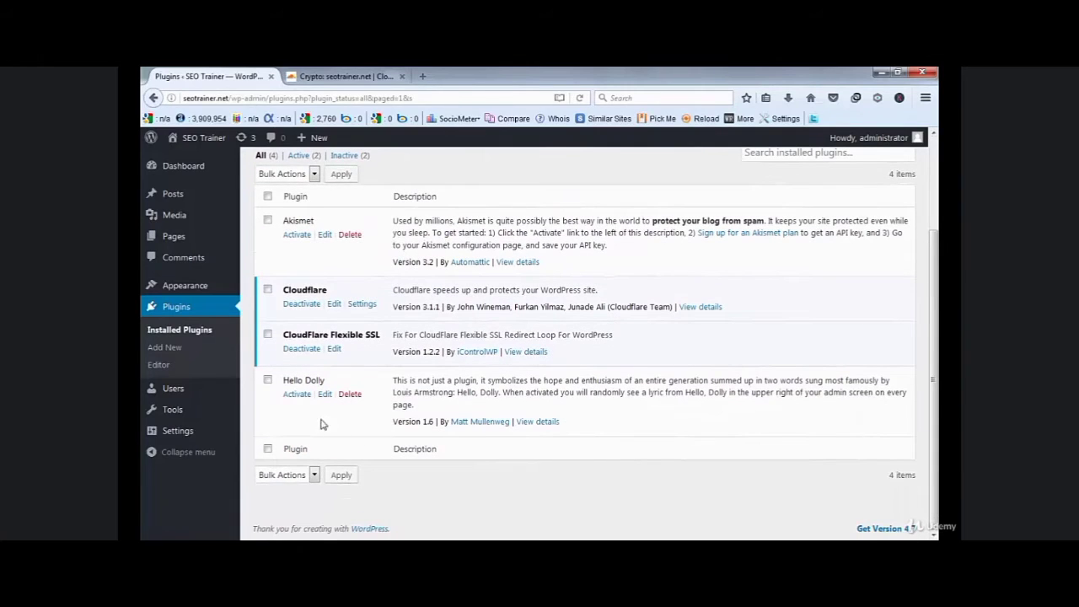
- Open the Cloudflare plugin's API credentials form under WordPress Settings
mouse_move(201, 434)
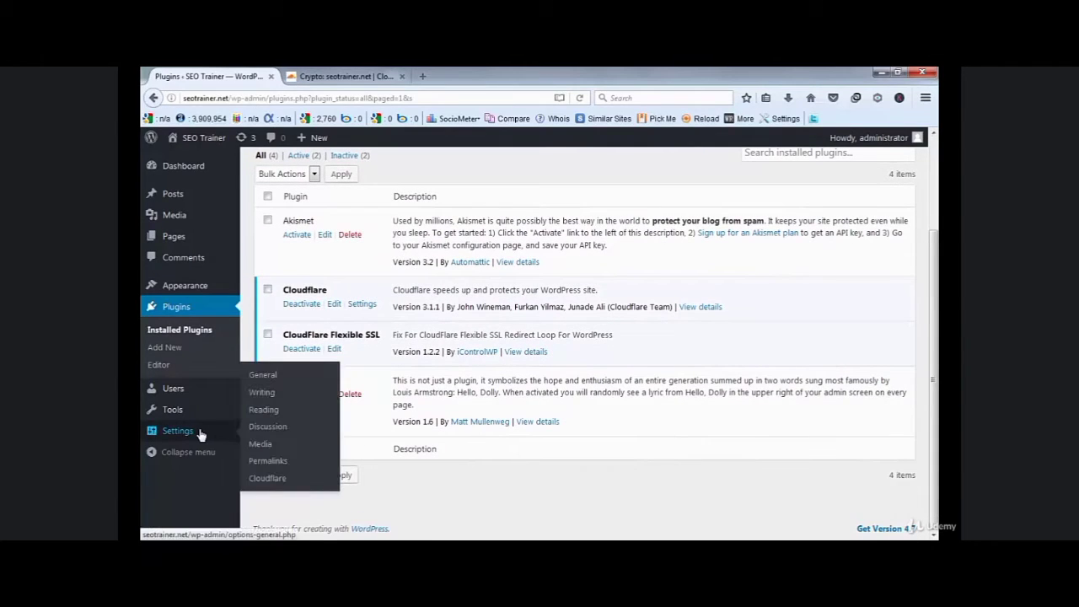
left_click(268, 478)
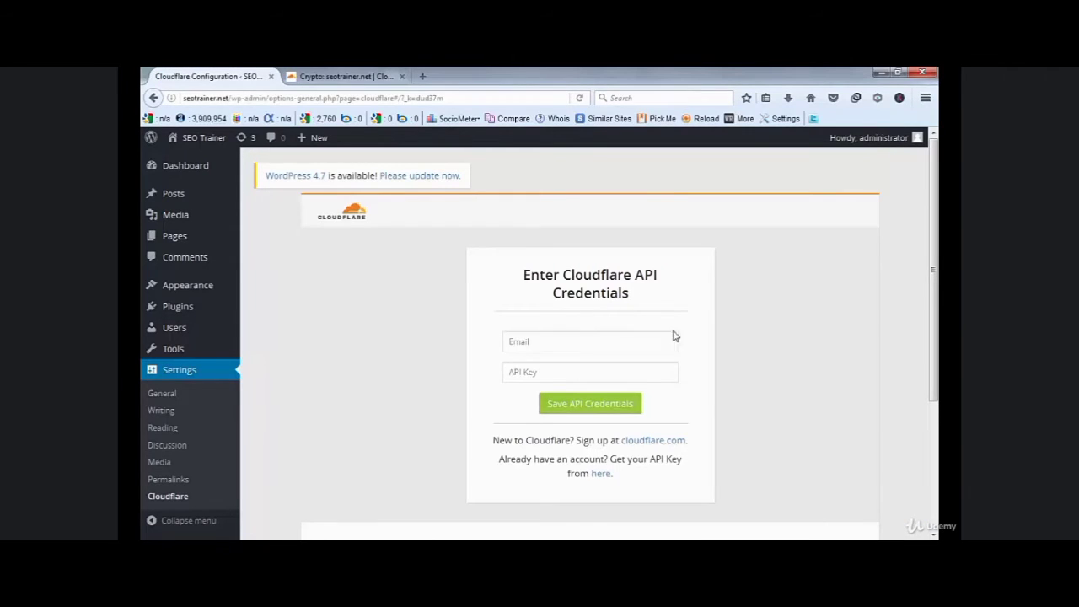
left_click(590, 345)
left_click(336, 77)
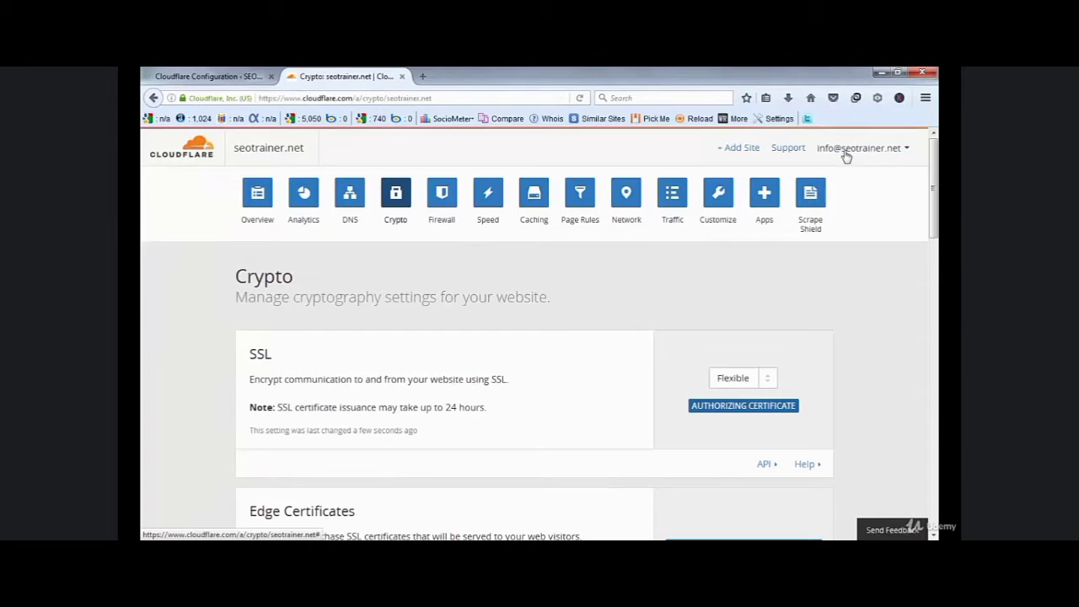
left_click(206, 77)
- Fill the Email field with the autocompleted account address, then switch to Cloudflare for the API key
left_click(572, 344)
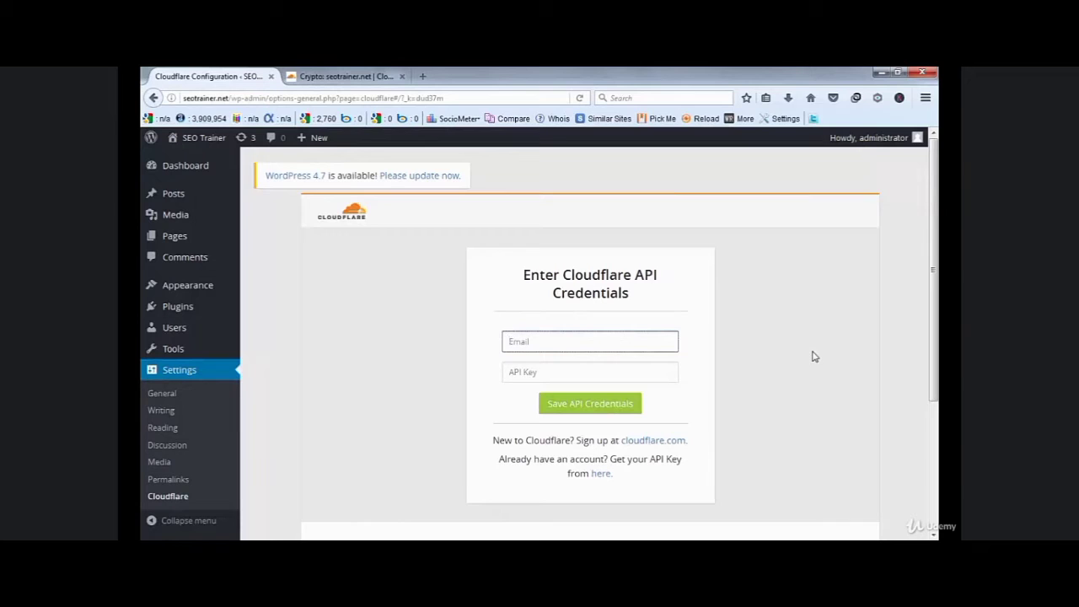
type("inf")
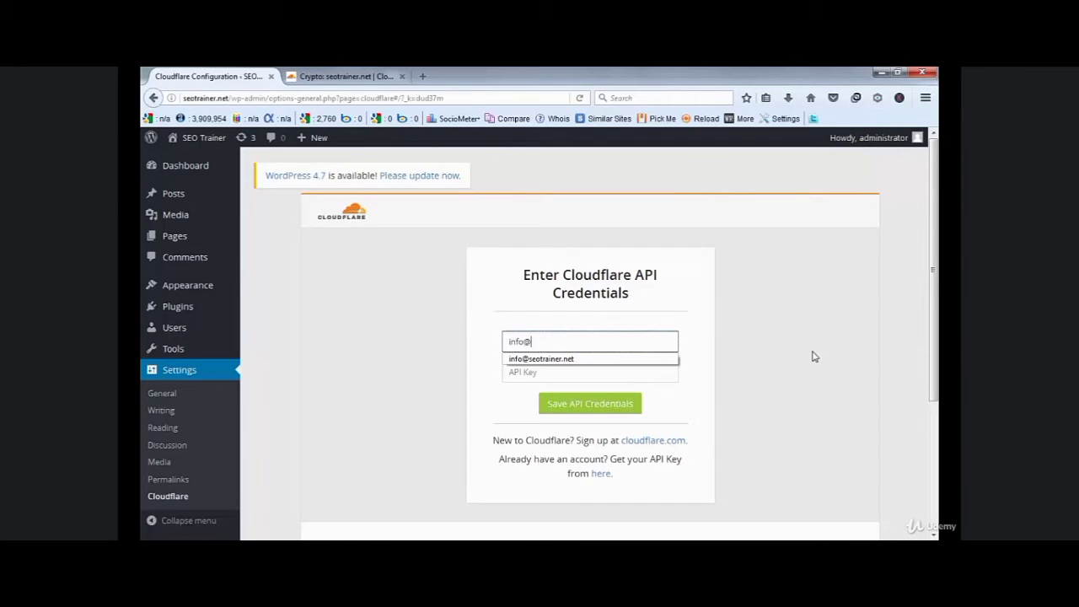
type("o@")
key("Down")
key("Return")
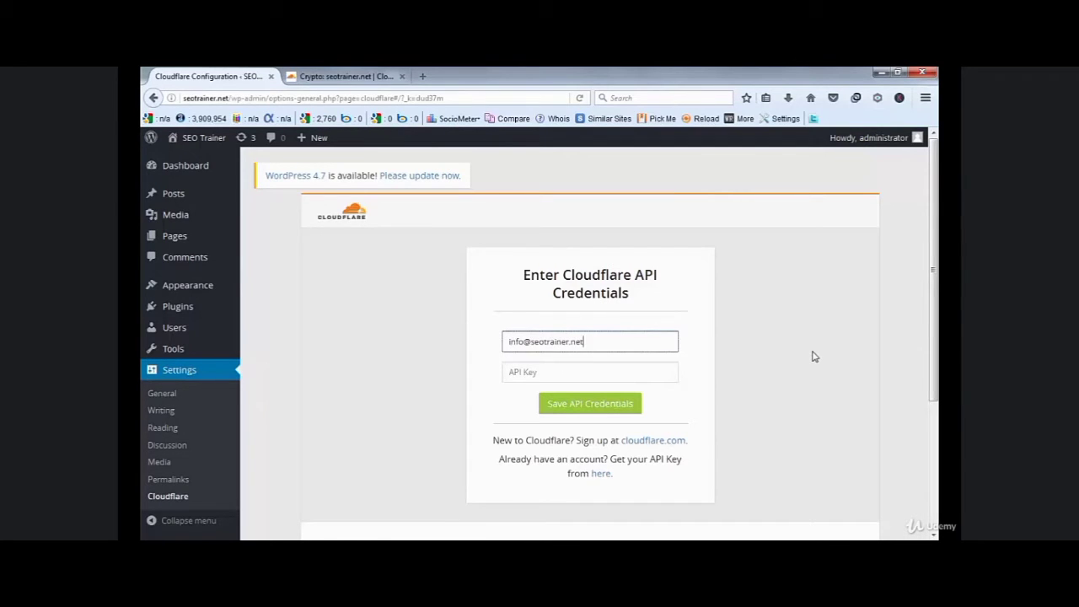
left_click(540, 372)
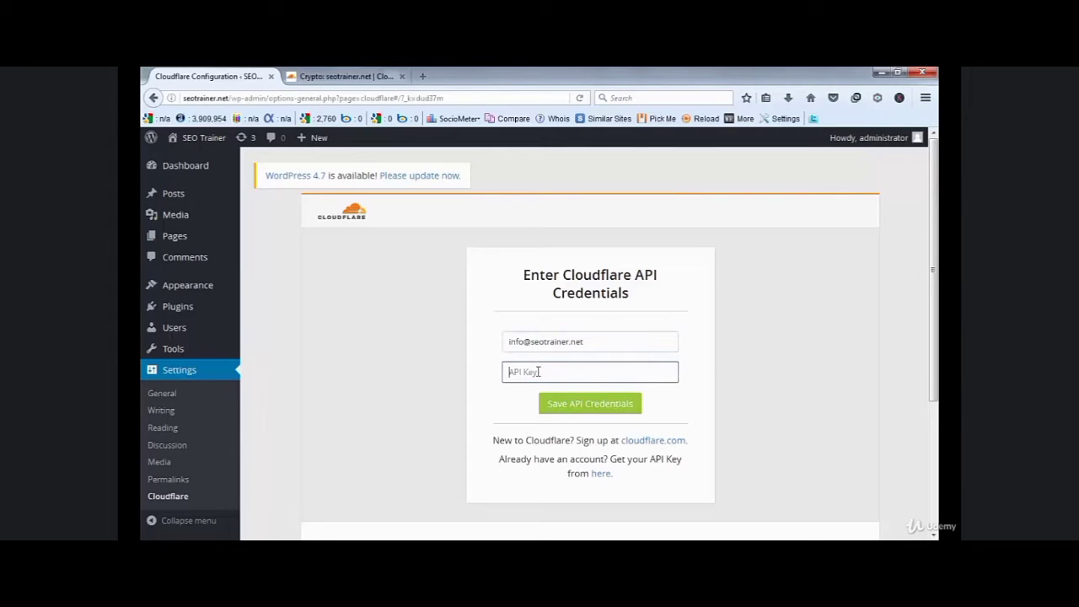
left_click(346, 75)
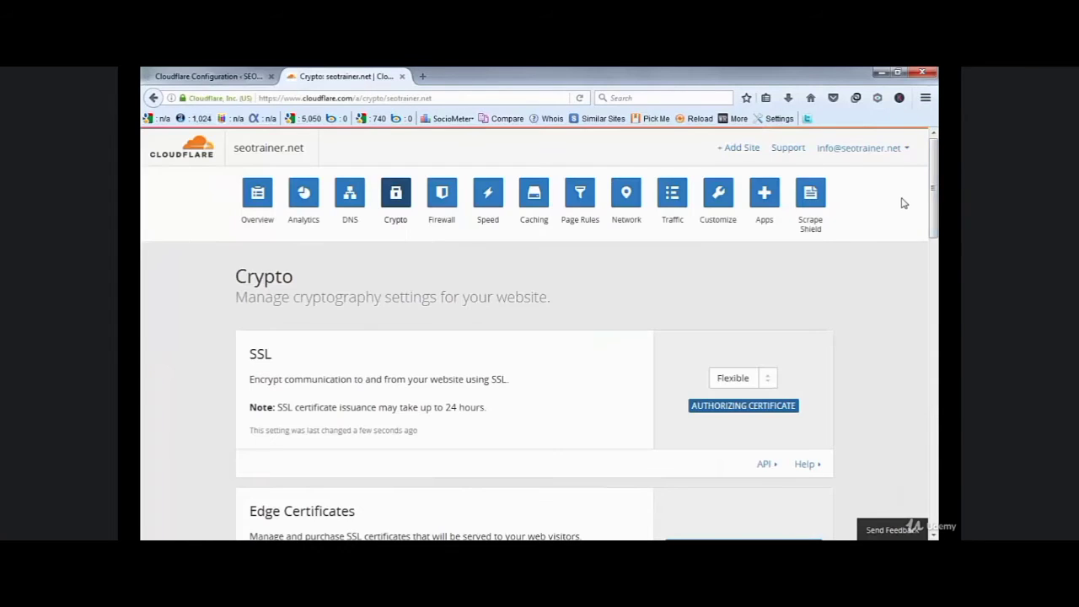
- Reveal the Global API Key in Cloudflare's My Settings and copy it to the clipboard
left_click(897, 148)
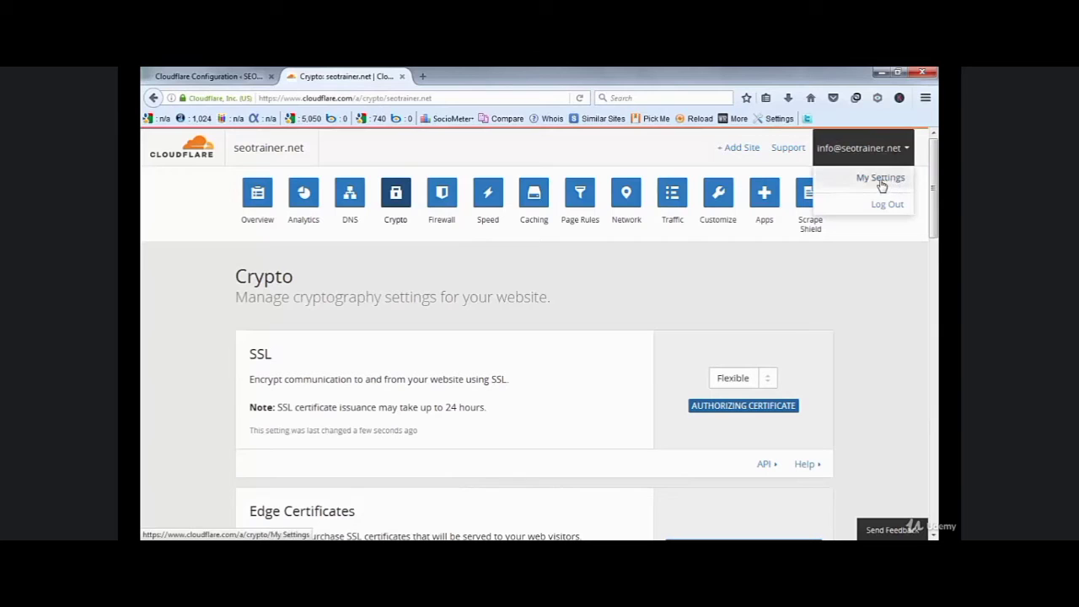
left_click(881, 179)
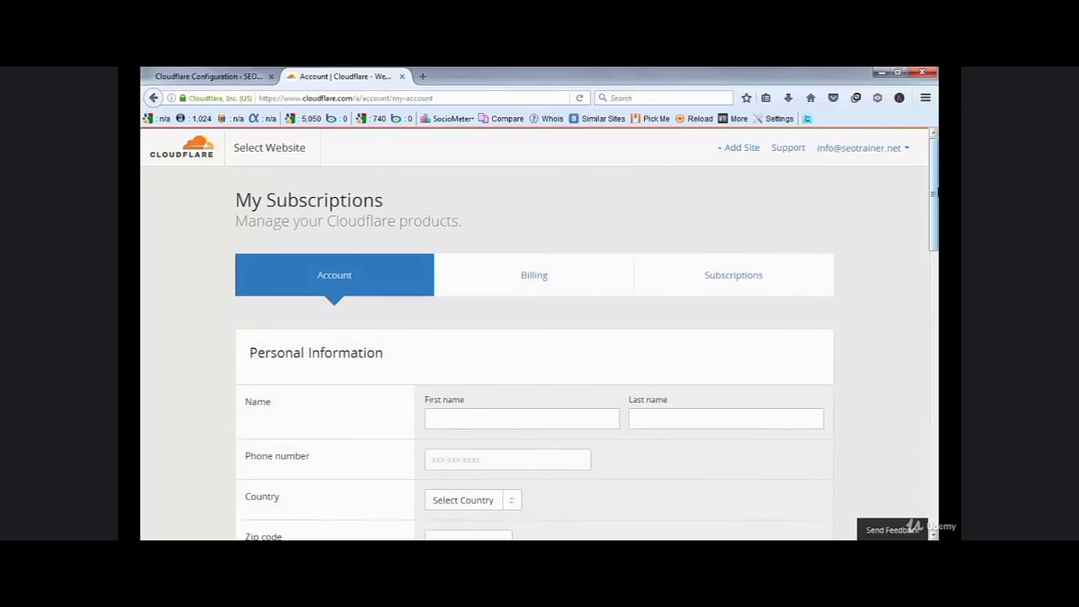
left_click_drag(935, 207, 936, 388)
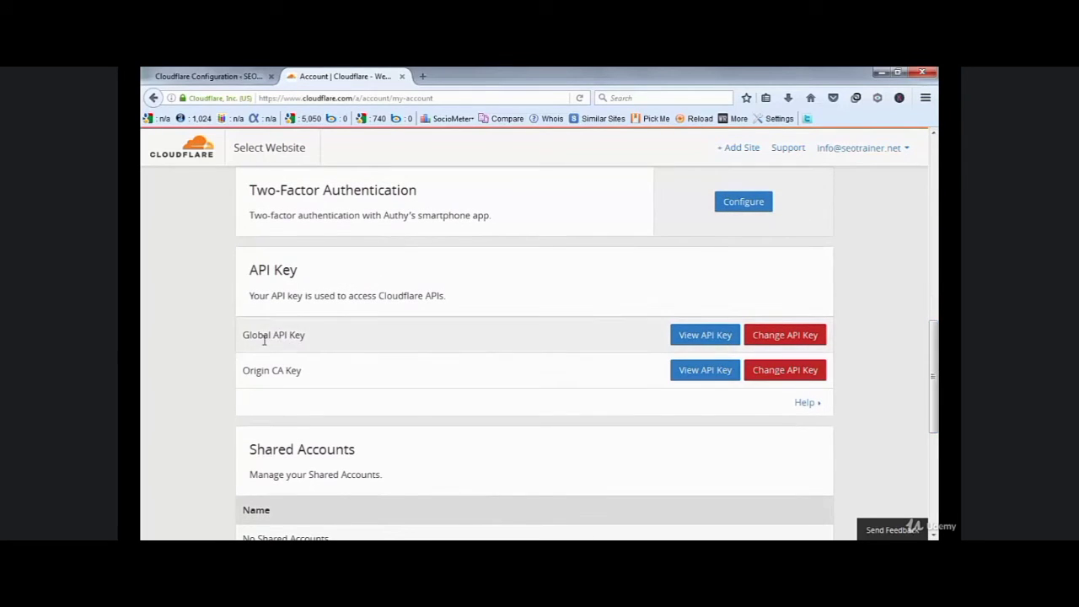
left_click(707, 336)
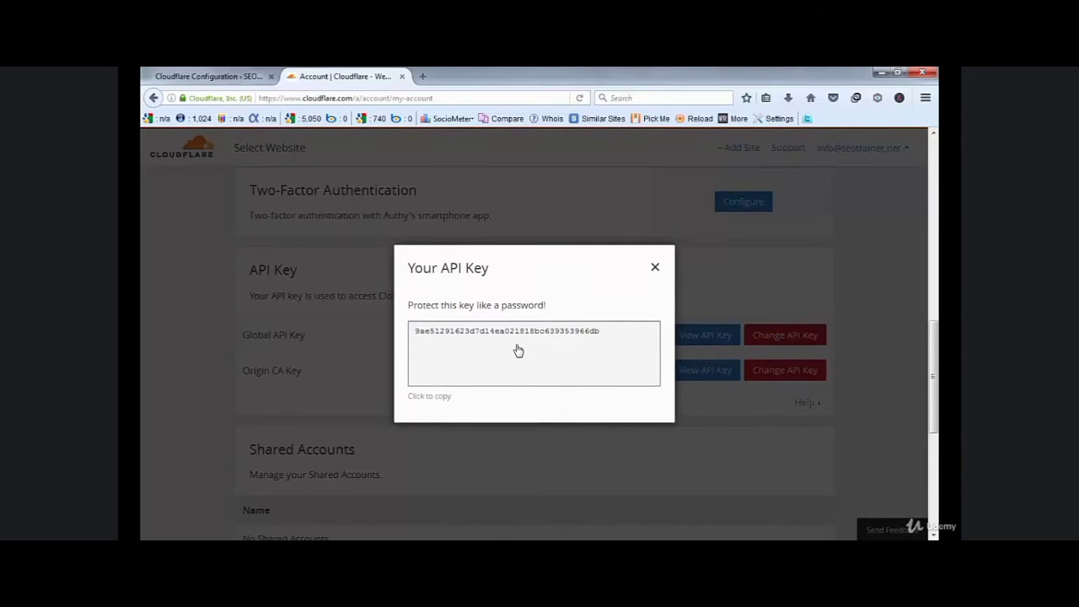
left_click(519, 350)
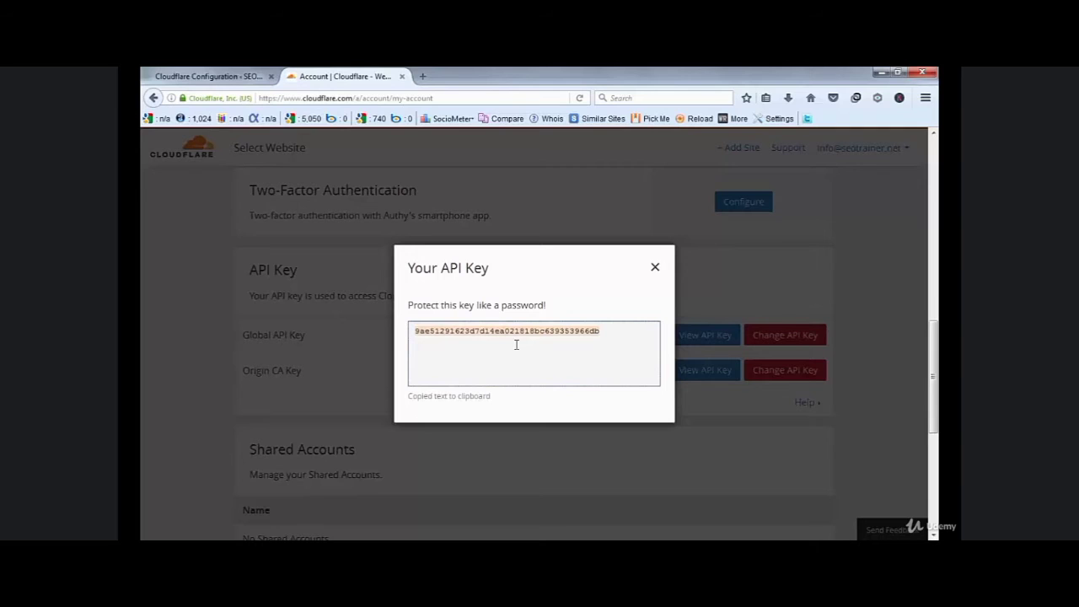
left_click(226, 83)
- Paste the Global API Key into the plugin's API Key field and save the credentials
left_click(592, 376)
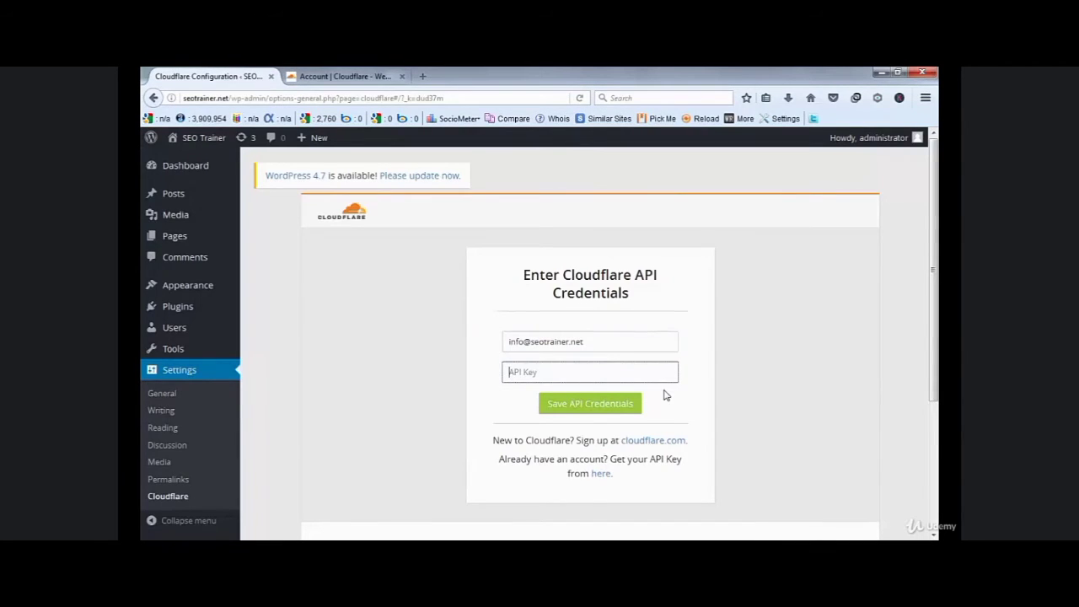
key("ctrl+v")
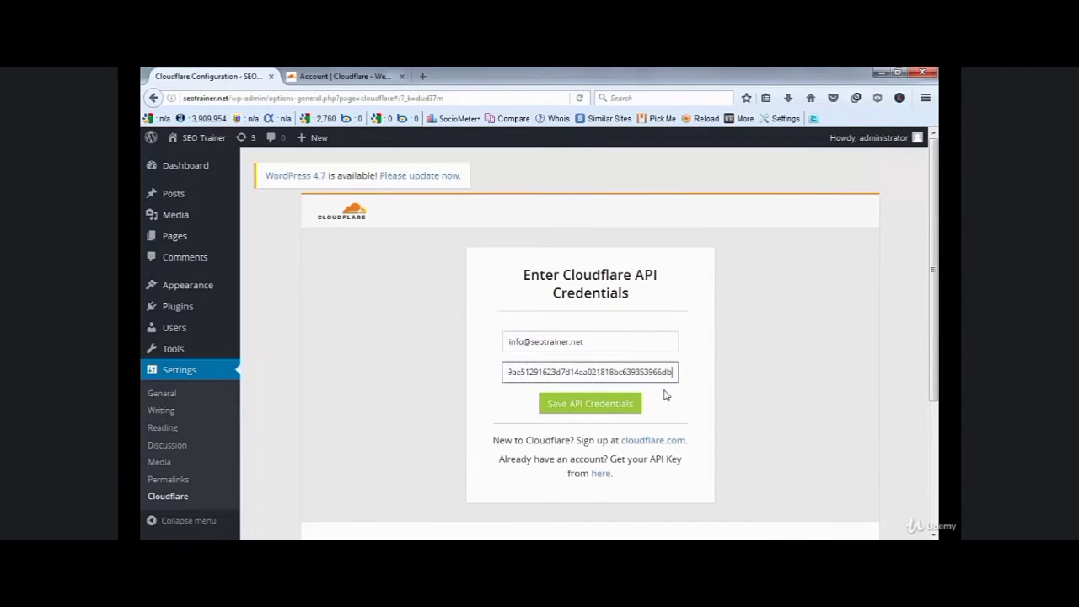
left_click(581, 408)
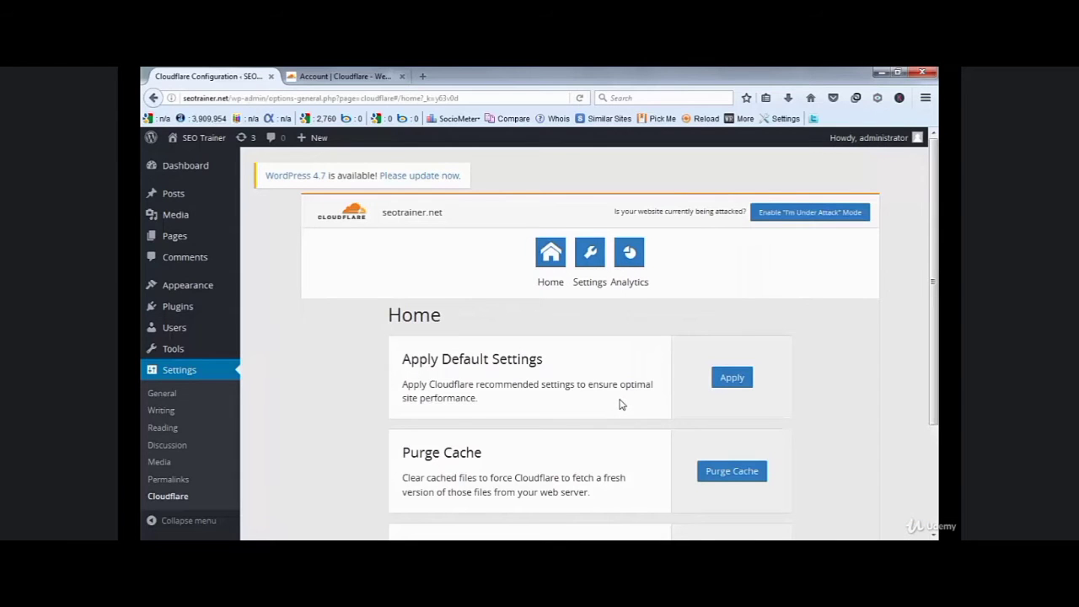
left_click_drag(935, 254, 937, 352)
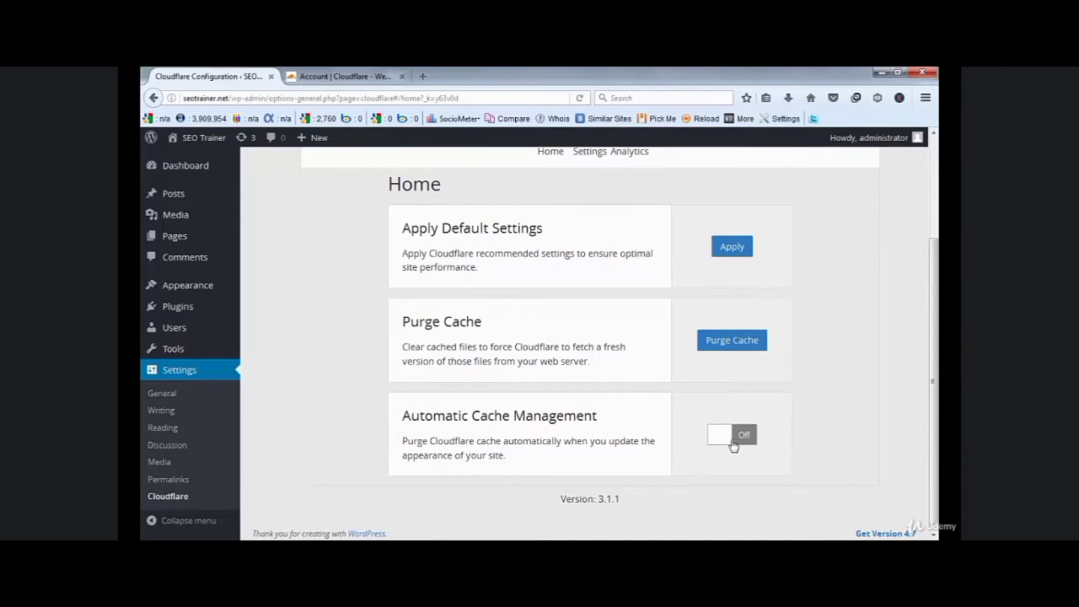
- Turn Automatic Cache Management On and apply Cloudflare's recommended default settings
left_click(732, 444)
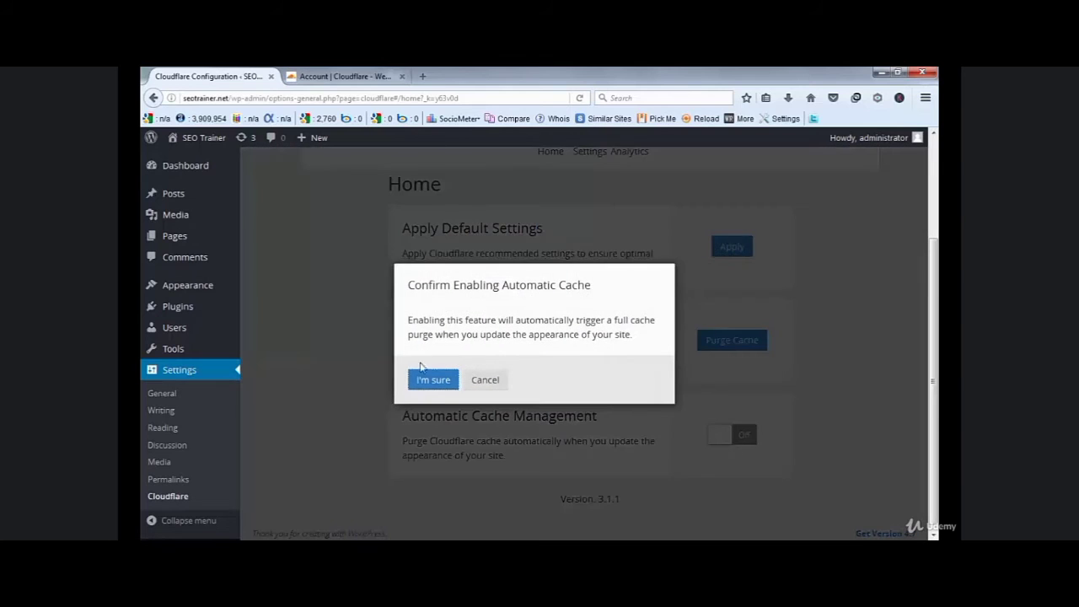
left_click(427, 380)
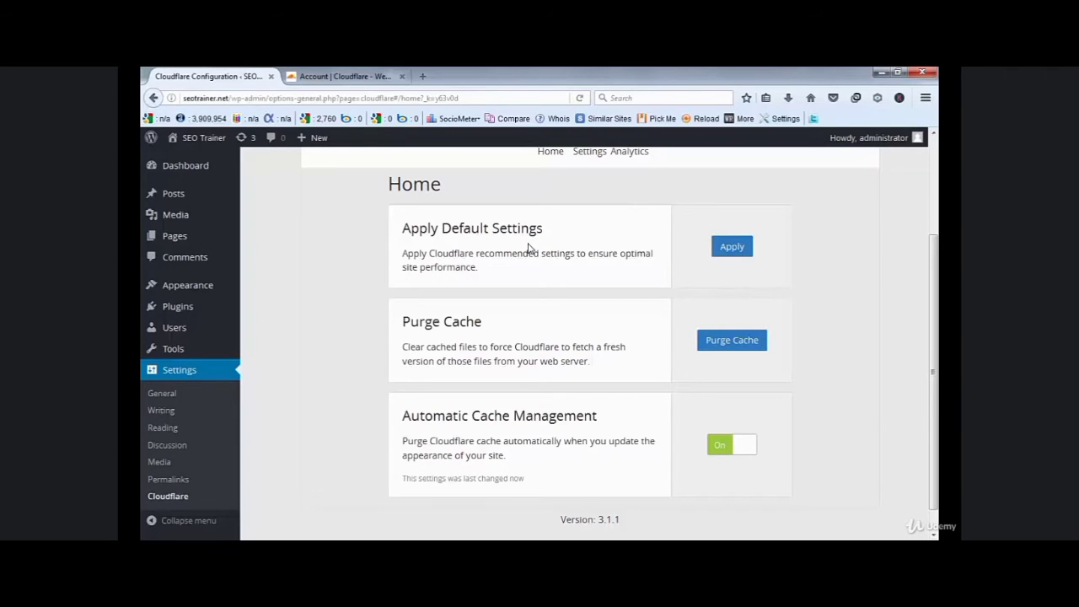
left_click(727, 253)
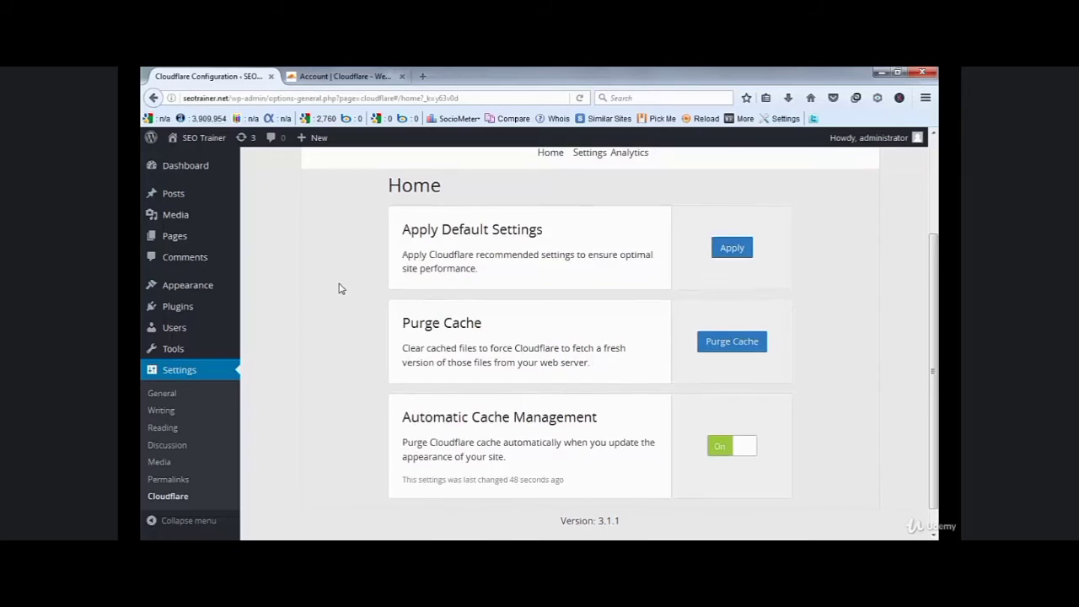
scroll(339, 290, "up", 3)
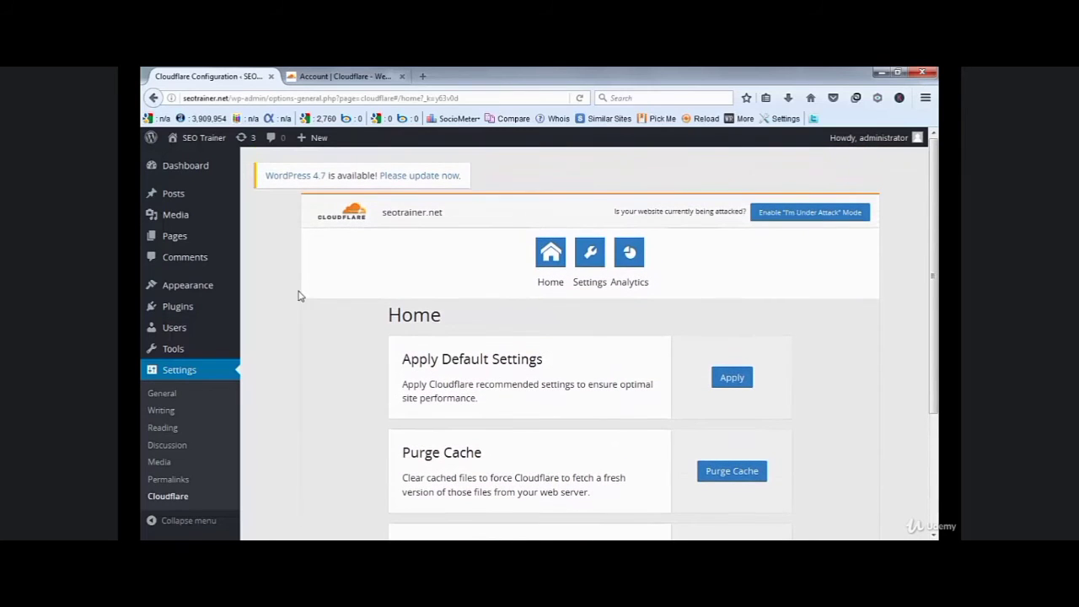
left_click(596, 264)
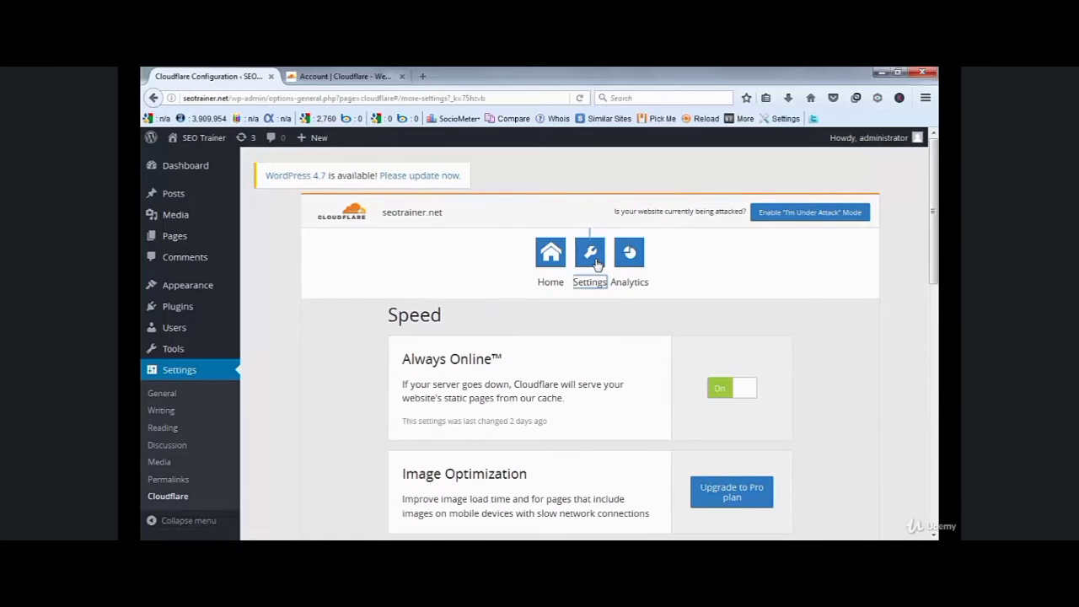
scroll(556, 383, "down", 3)
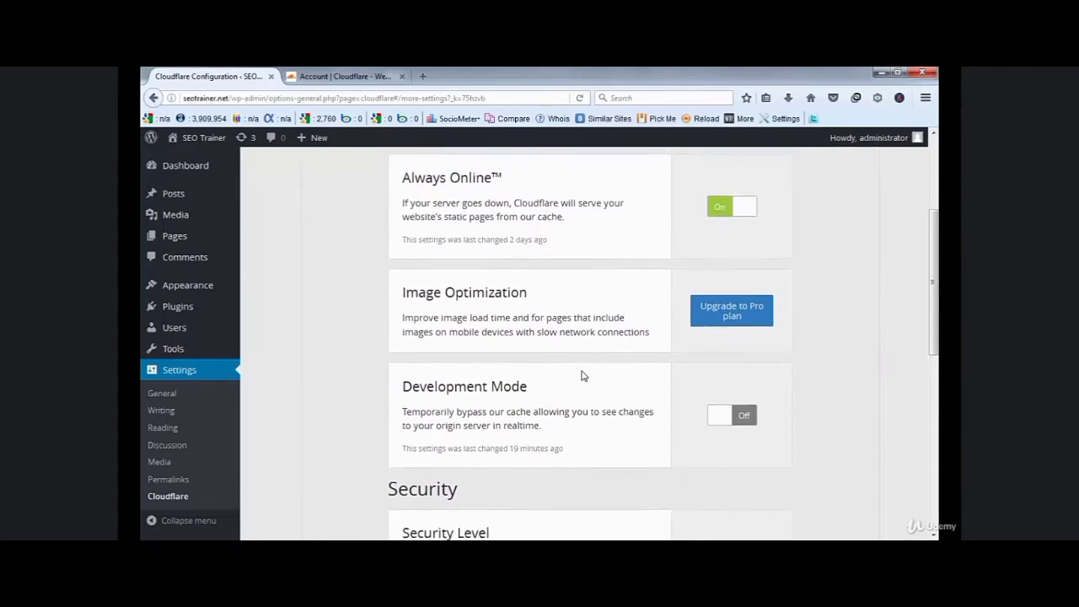
scroll(582, 376, "down", 3)
scroll(598, 330, "down", 2)
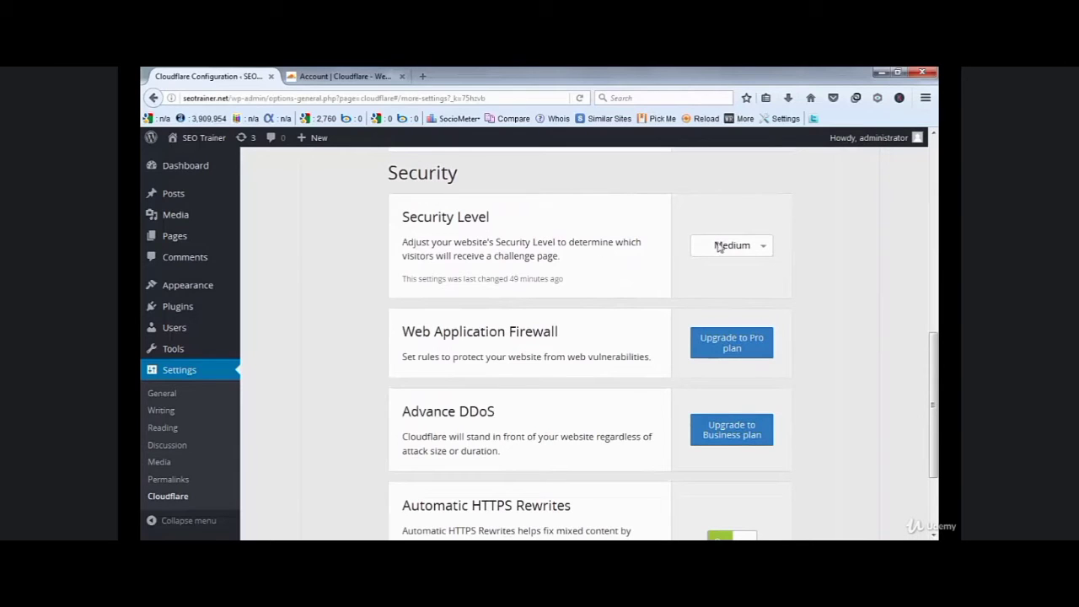
left_click(757, 248)
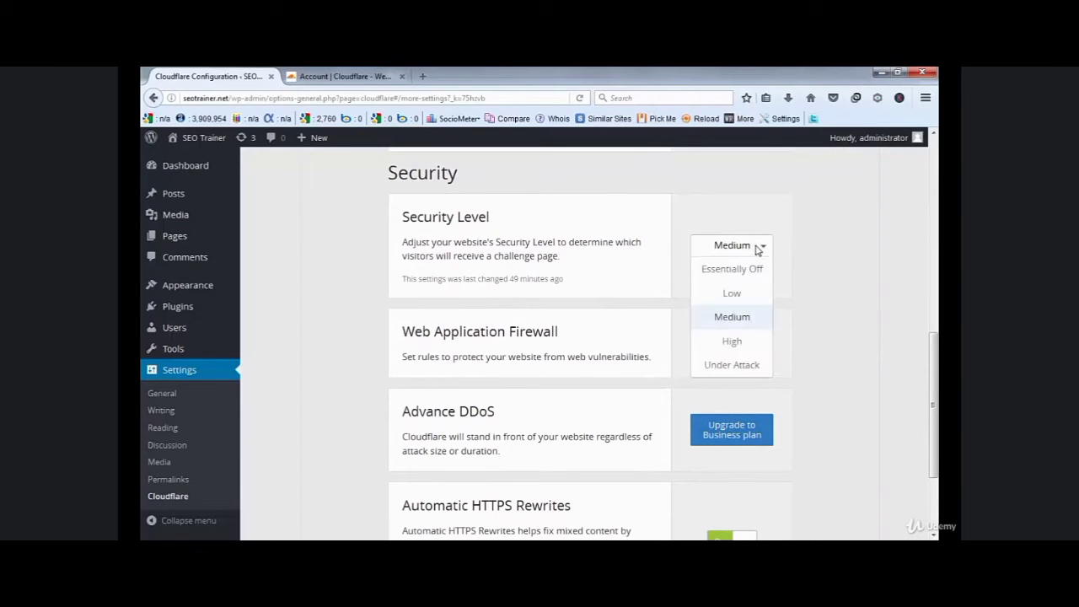
left_click(738, 317)
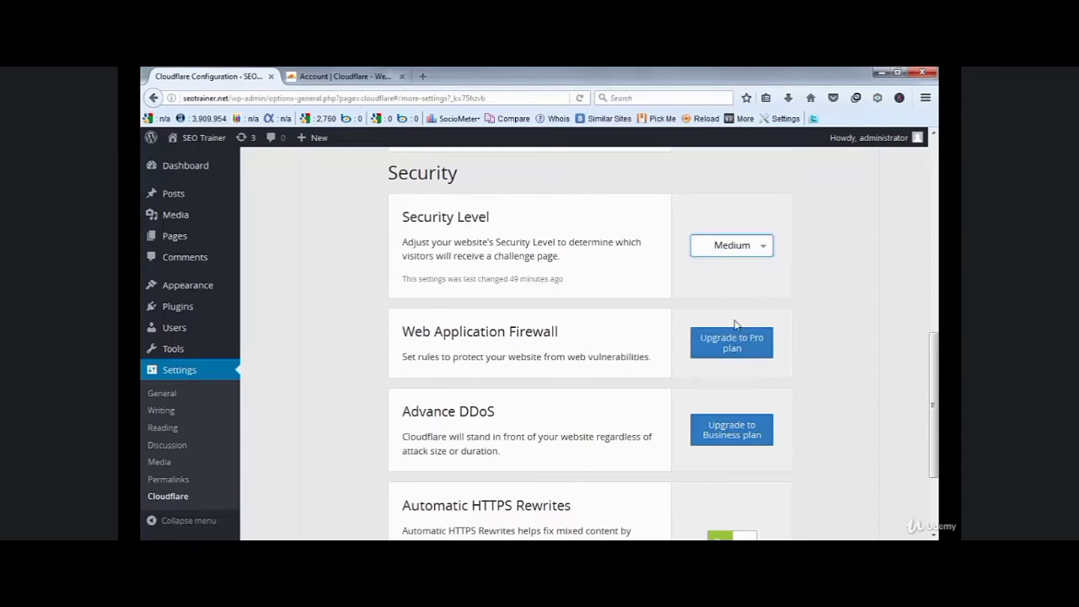
scroll(607, 341, "down", 3)
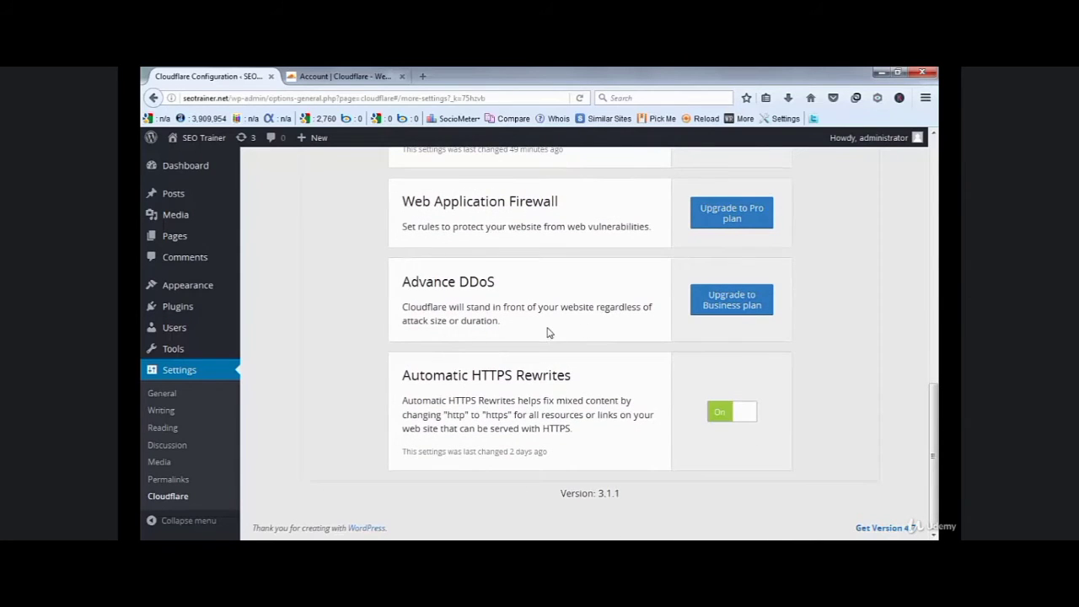
scroll(552, 338, "up", 1)
scroll(556, 344, "up", 6)
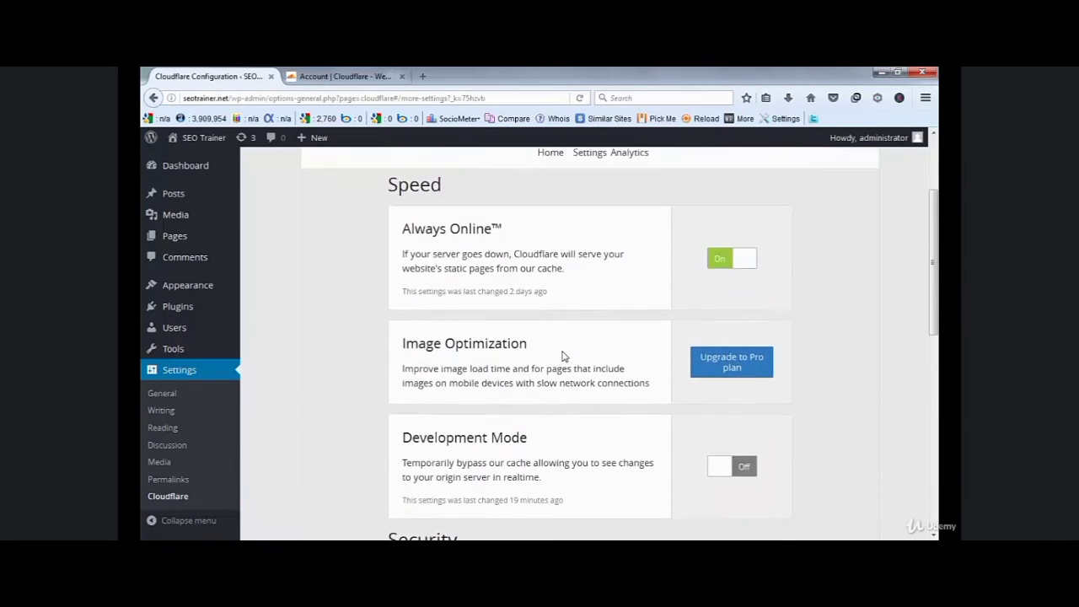
scroll(564, 358, "up", 1)
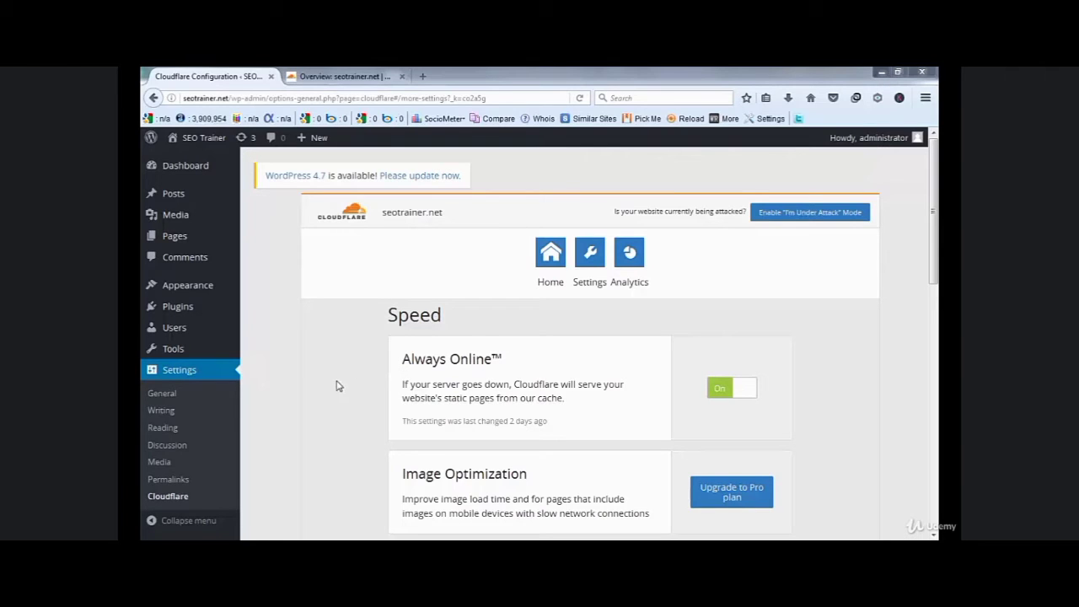
- Go to Plugins > Installed Plugins to list Akismet, Cloudflare, CloudFlare Flexible SSL and Hello Dolly
mouse_move(209, 312)
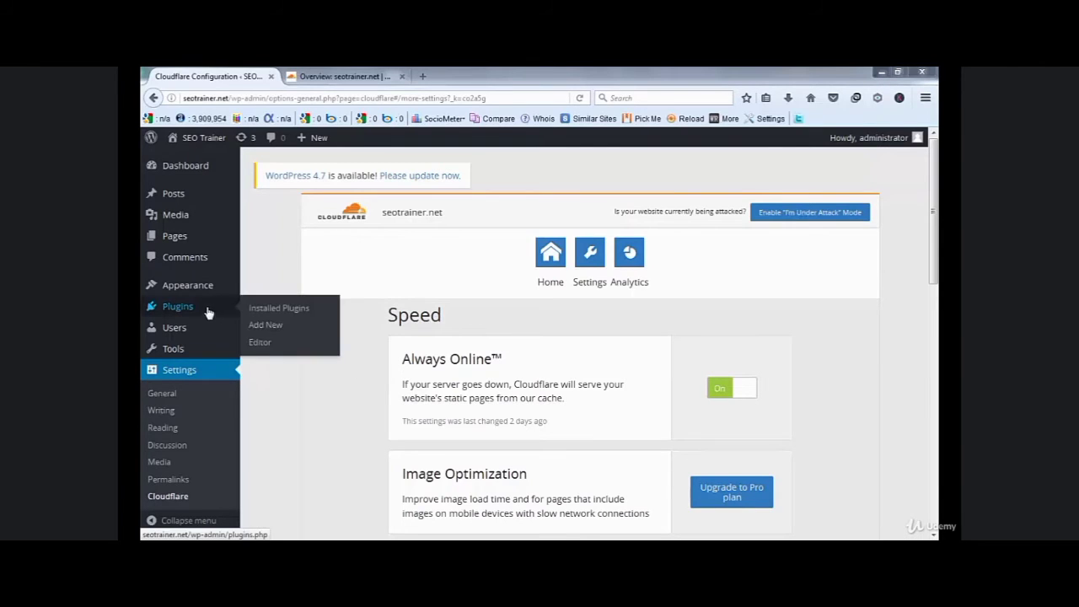
left_click(267, 309)
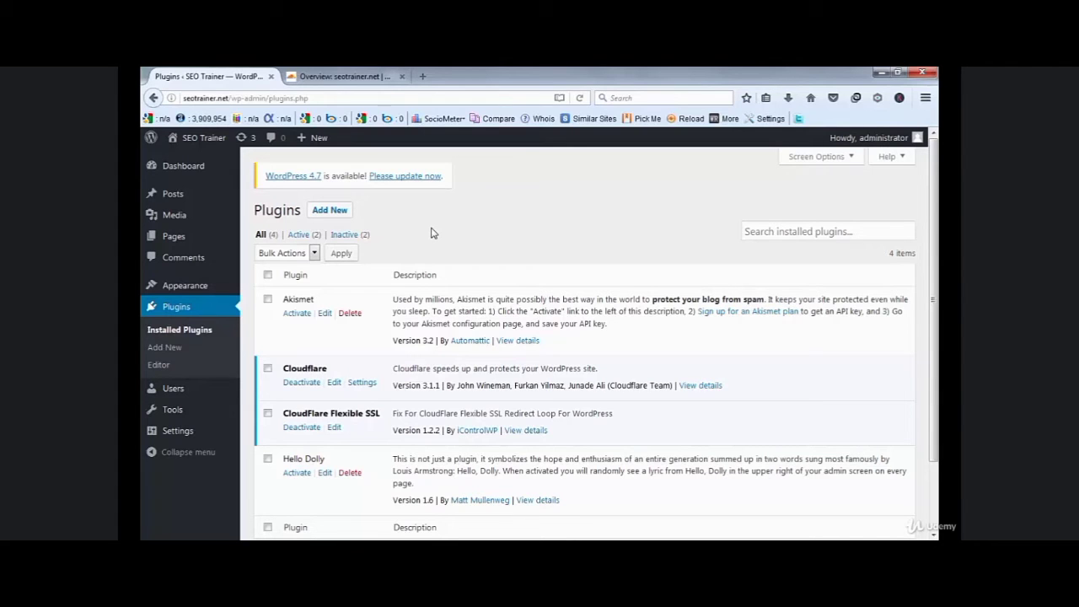
- Return to Cloudflare and open the Crypto page for seotrainer.net
left_click(368, 77)
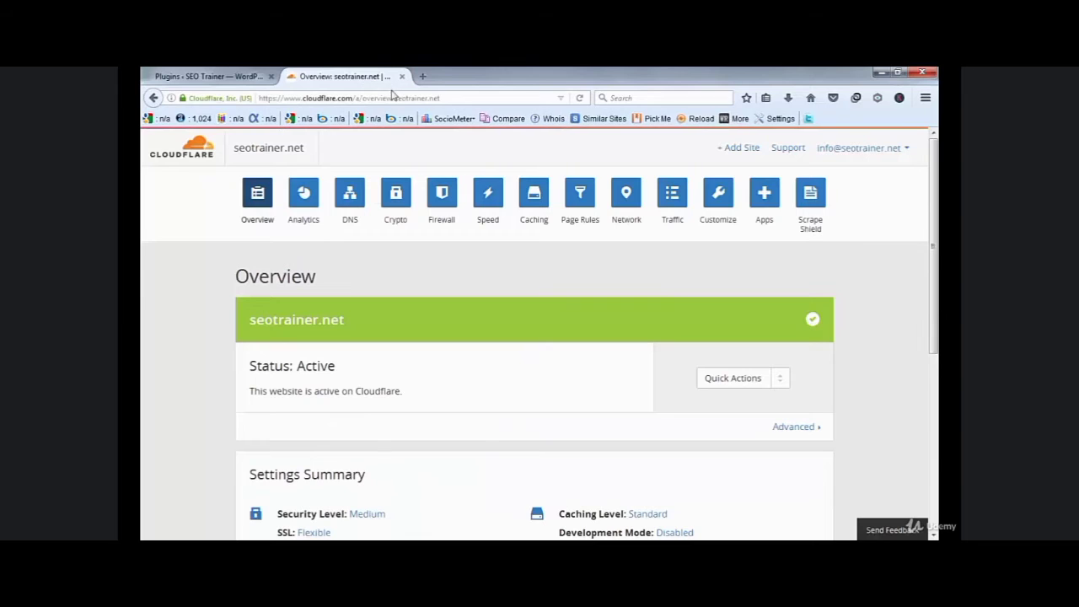
left_click(398, 223)
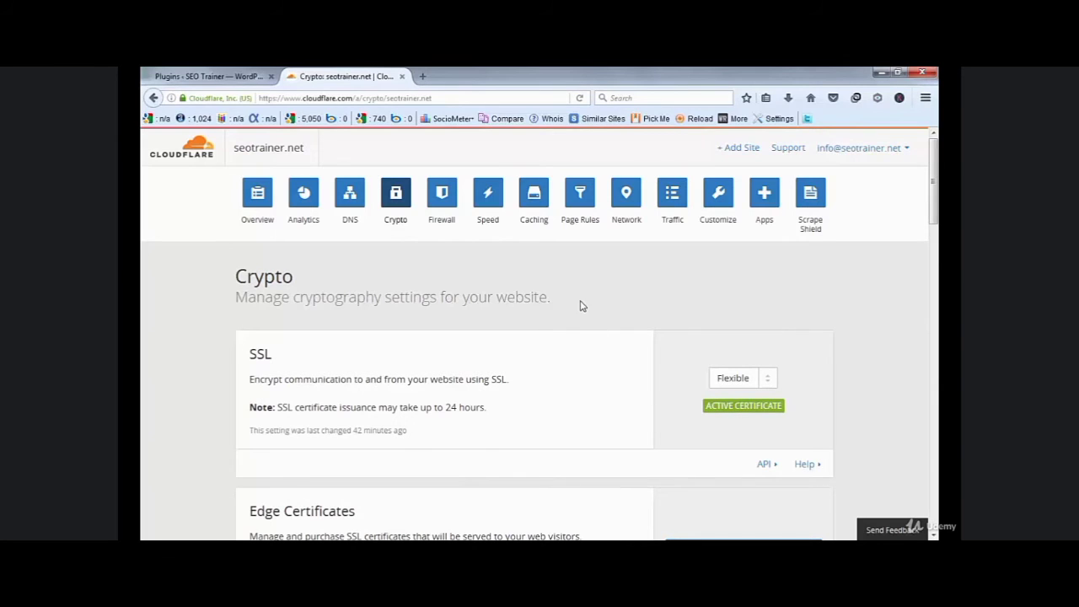
left_click(578, 226)
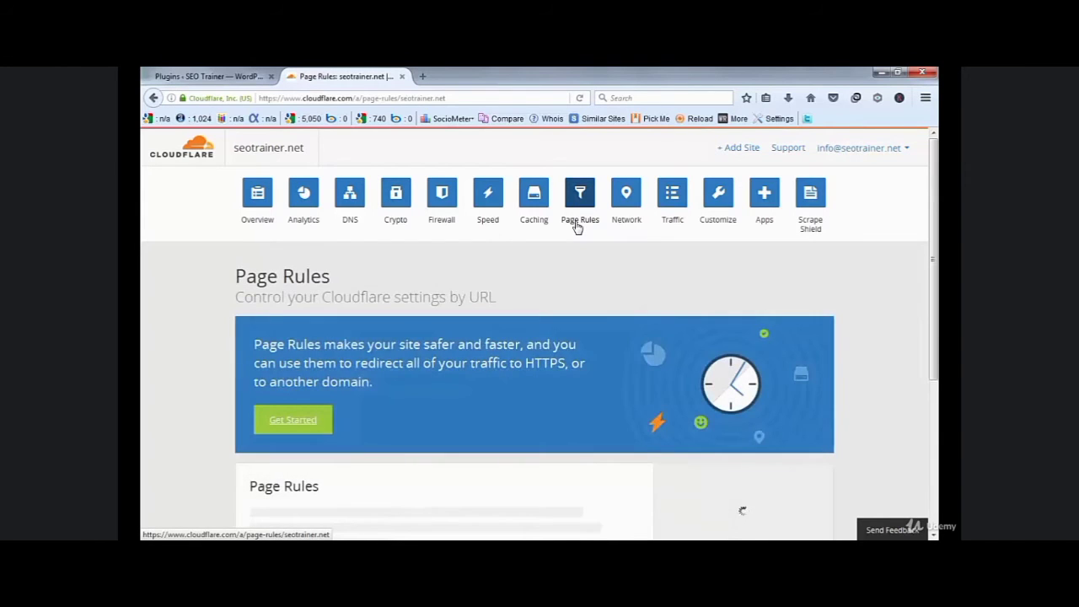
scroll(692, 338, "down", 3)
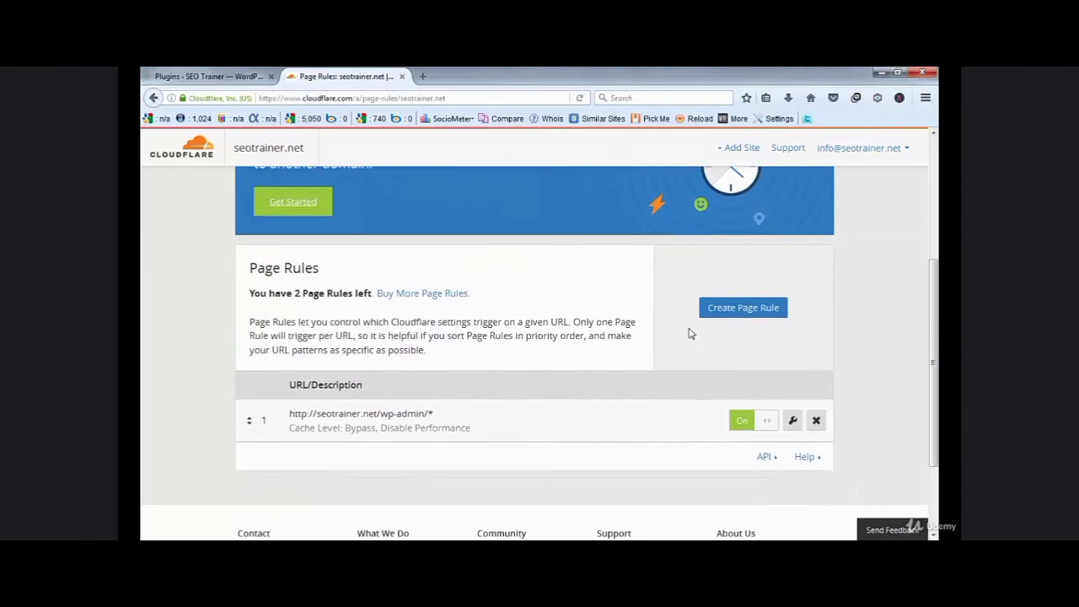
left_click(738, 310)
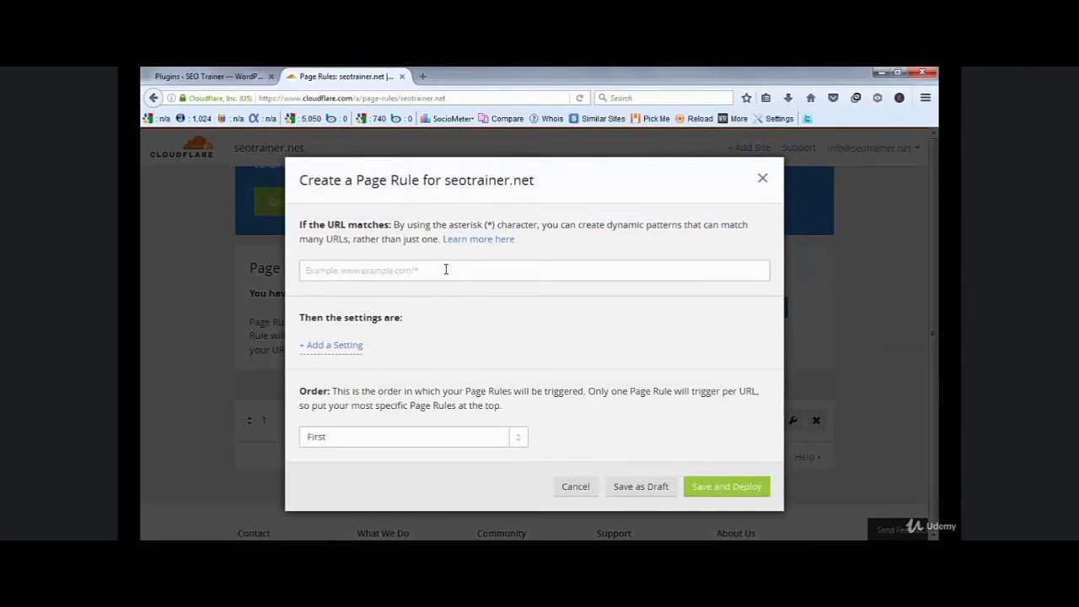
left_click(508, 270)
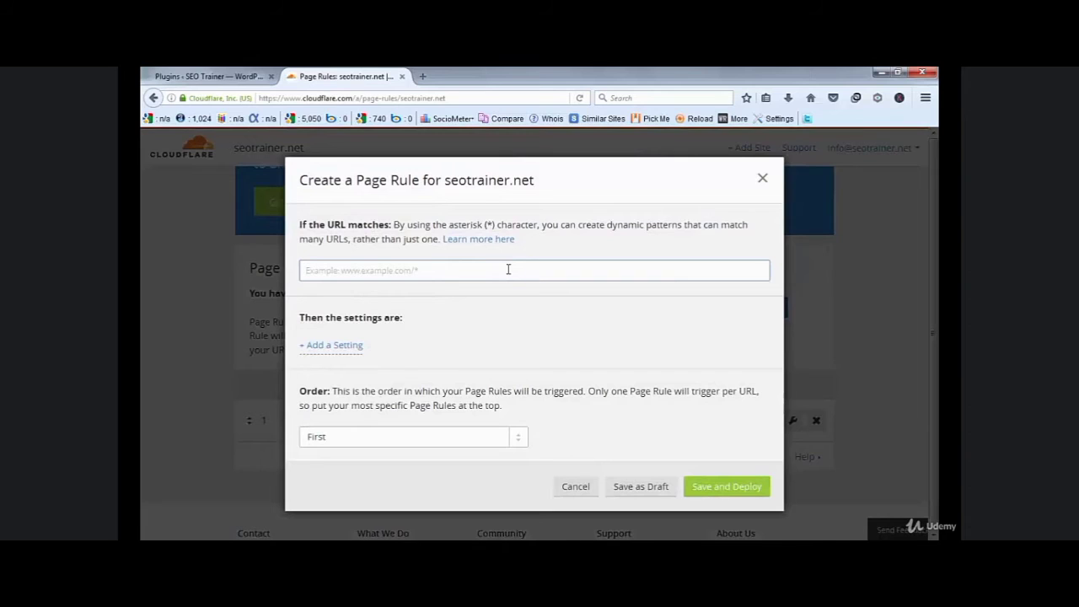
type("http://*seotrainer.net/*")
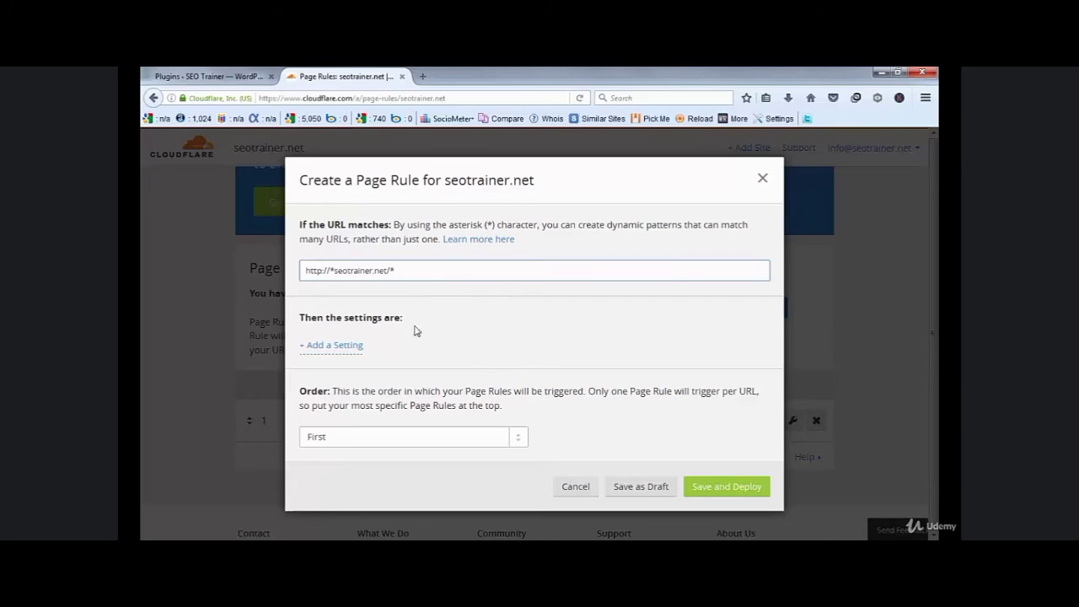
left_click(342, 352)
left_click(366, 353)
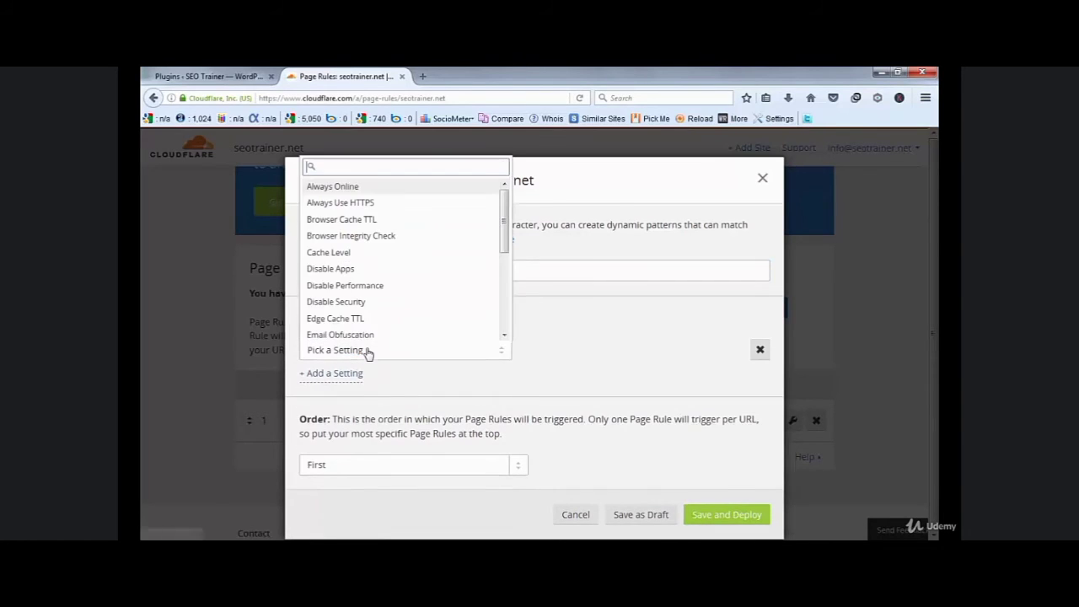
left_click(363, 204)
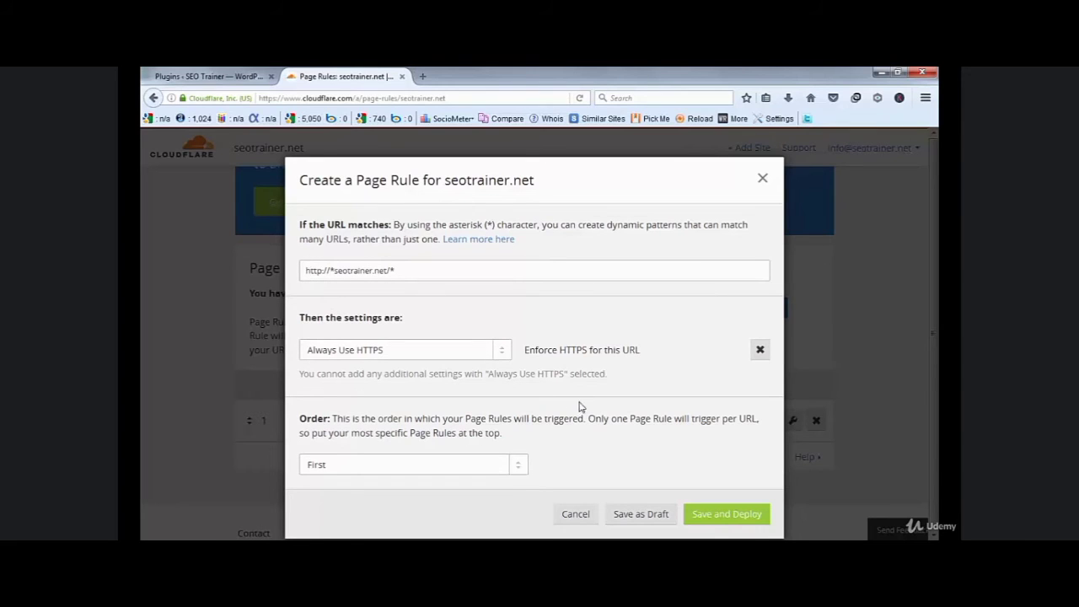
left_click(723, 519)
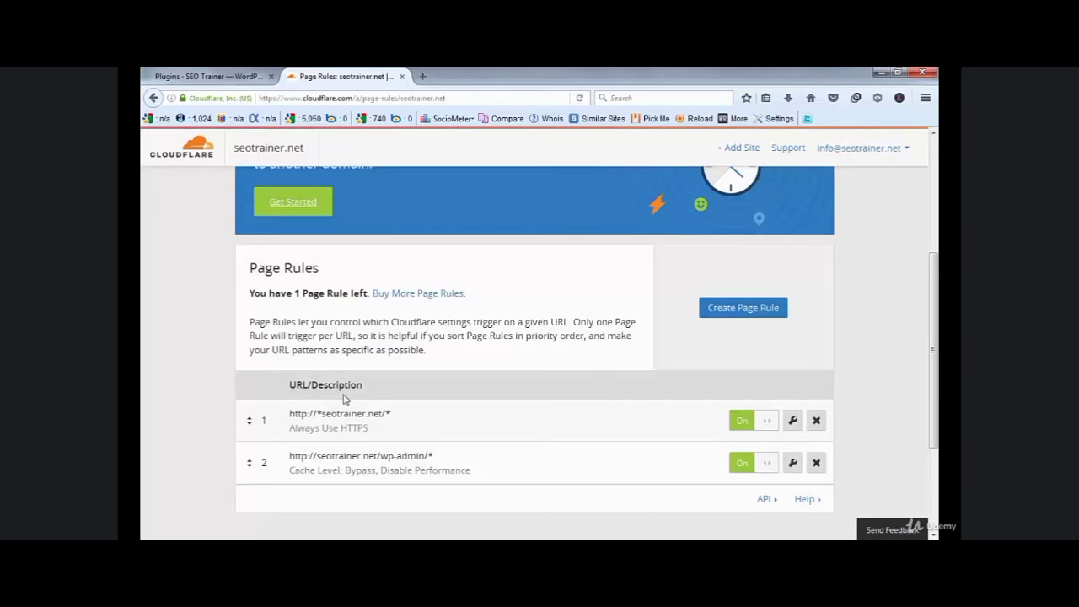
- Open the live SEO Trainer site in a new tab from the WordPress admin
left_click(242, 75)
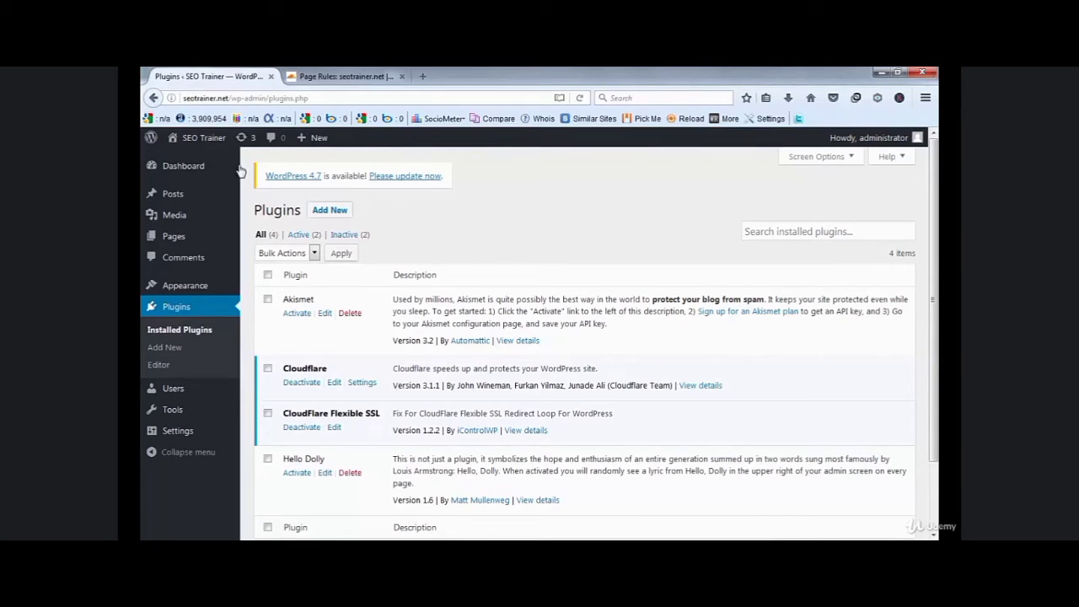
mouse_move(240, 172)
mouse_move(204, 140)
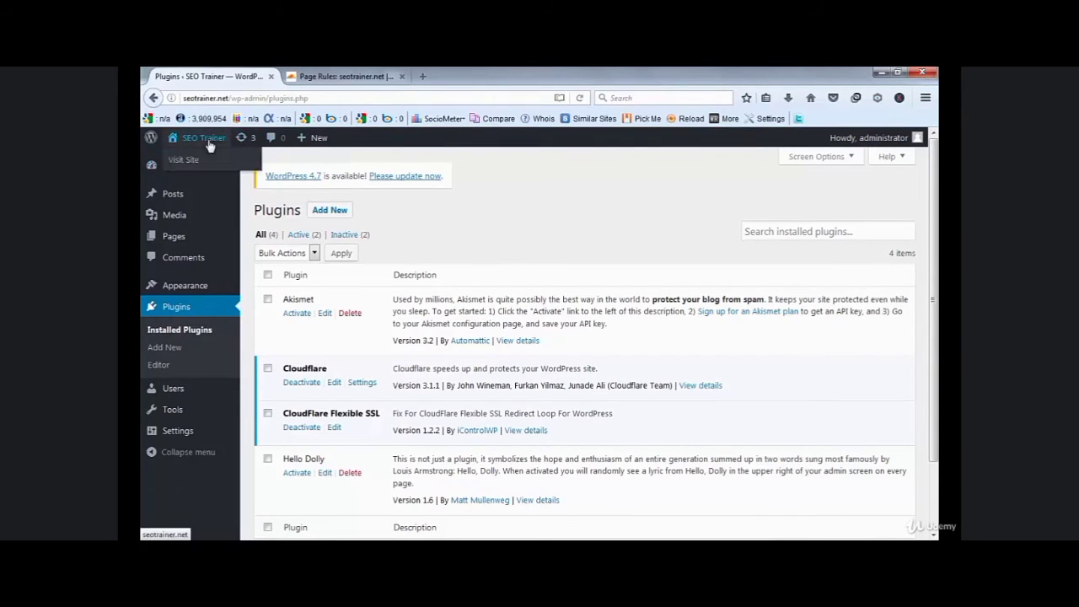
middle_click(195, 160)
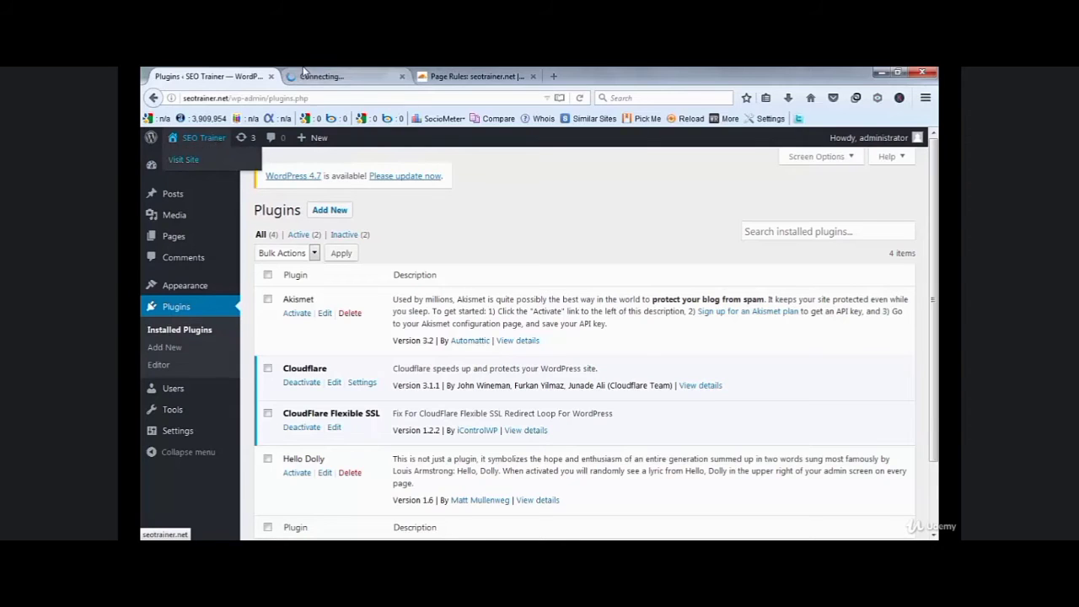
left_click(310, 76)
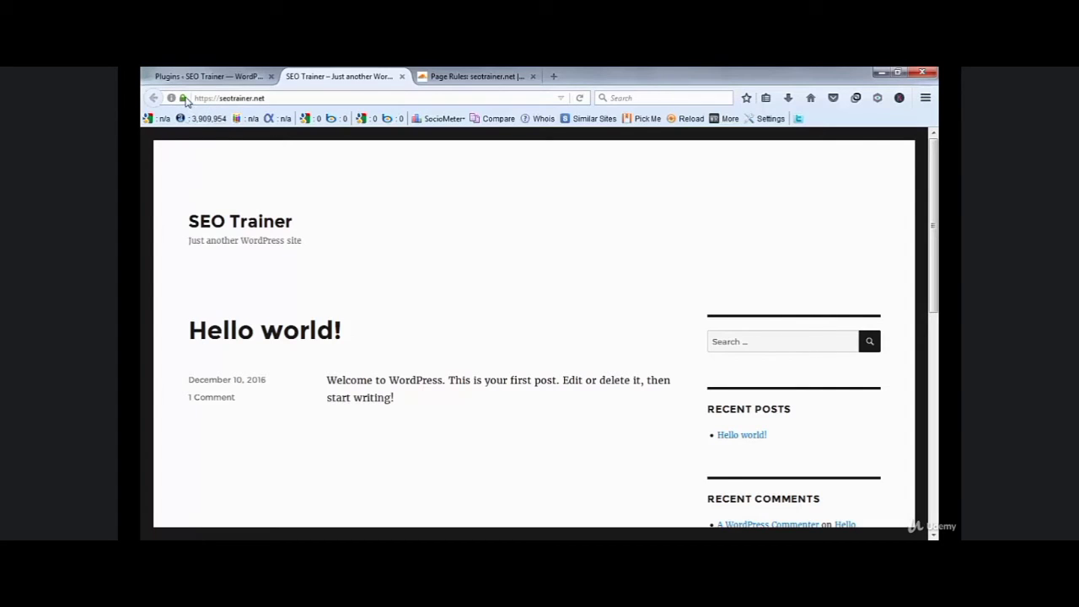
- Check the padlock to confirm the HTTPS certificate is verified by COMODO CA Limited
left_click(184, 99)
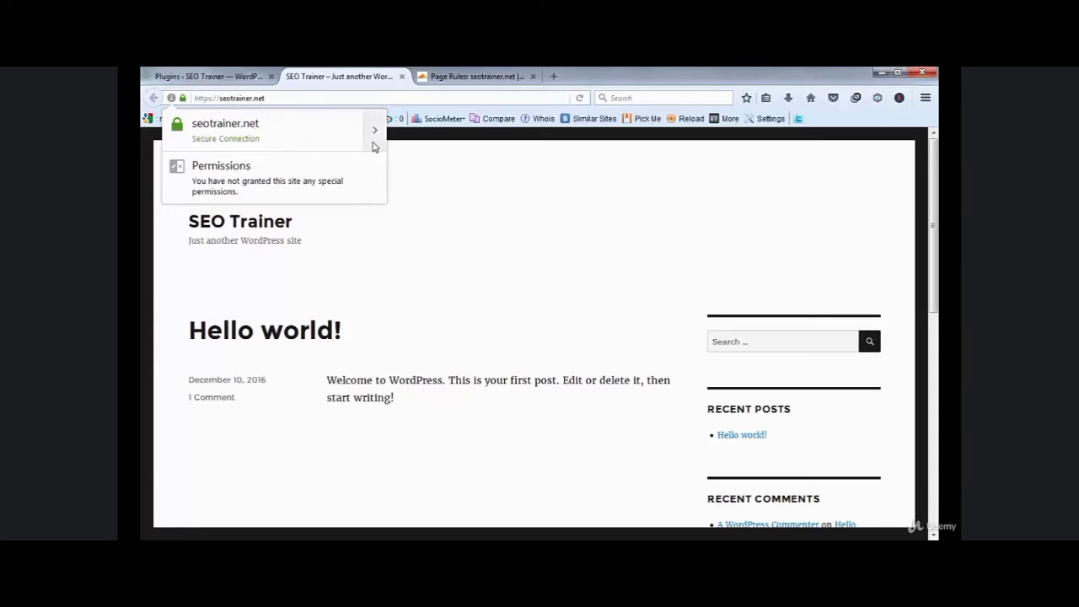
left_click(374, 135)
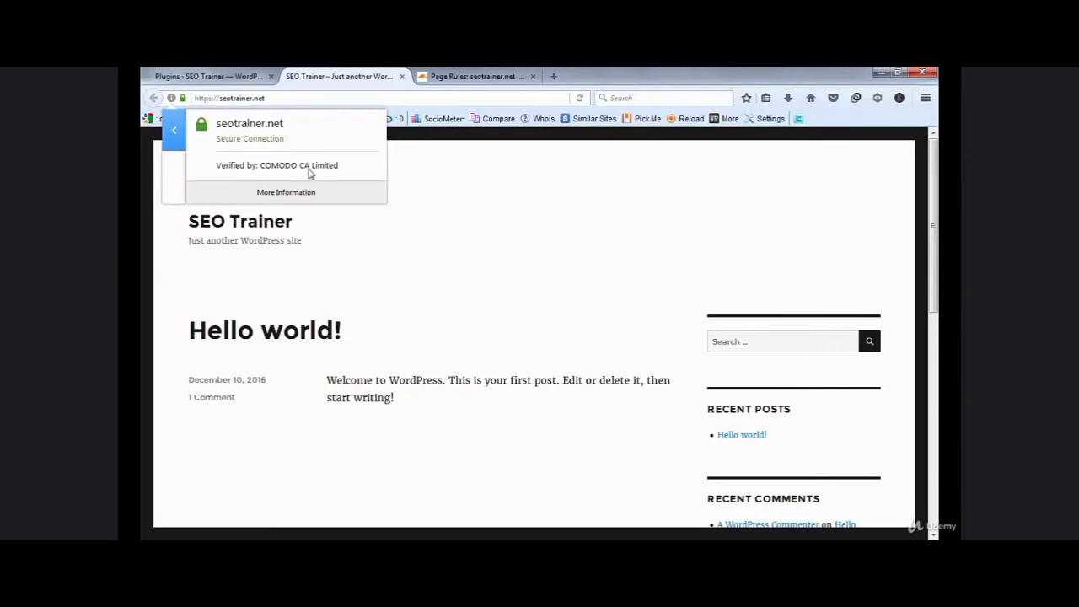
left_click(477, 229)
- Log back into WordPress admin with the saved login and Remember Me checked
left_click(217, 78)
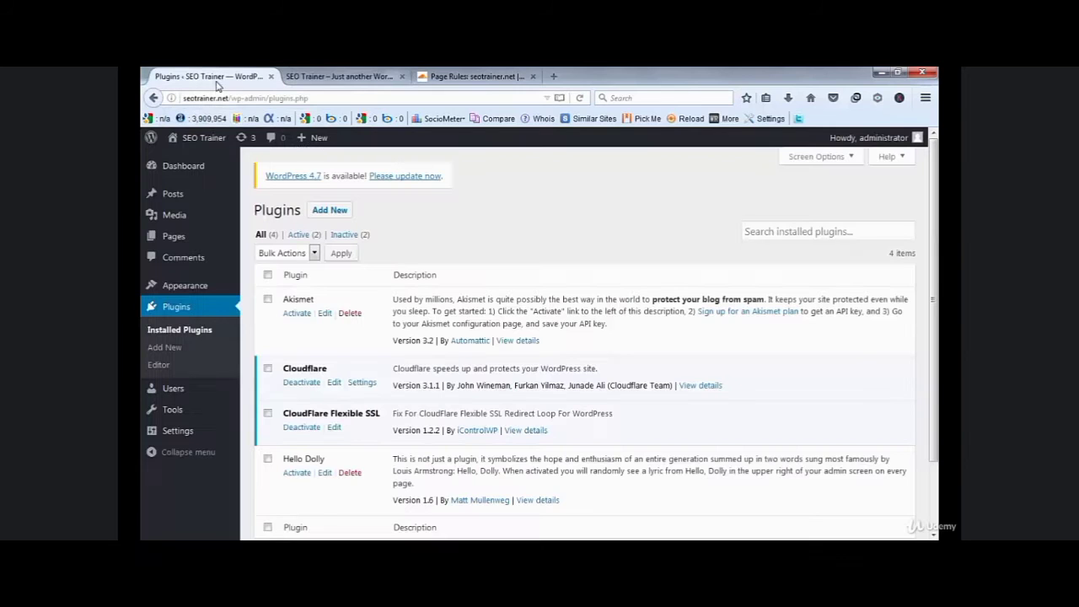
left_click(184, 169)
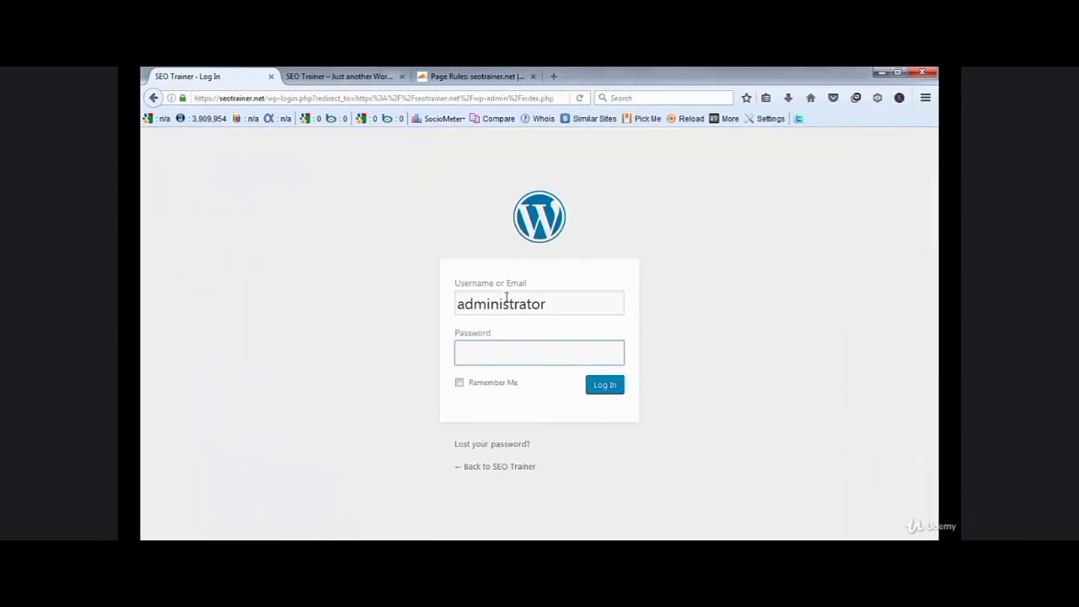
left_click(590, 303)
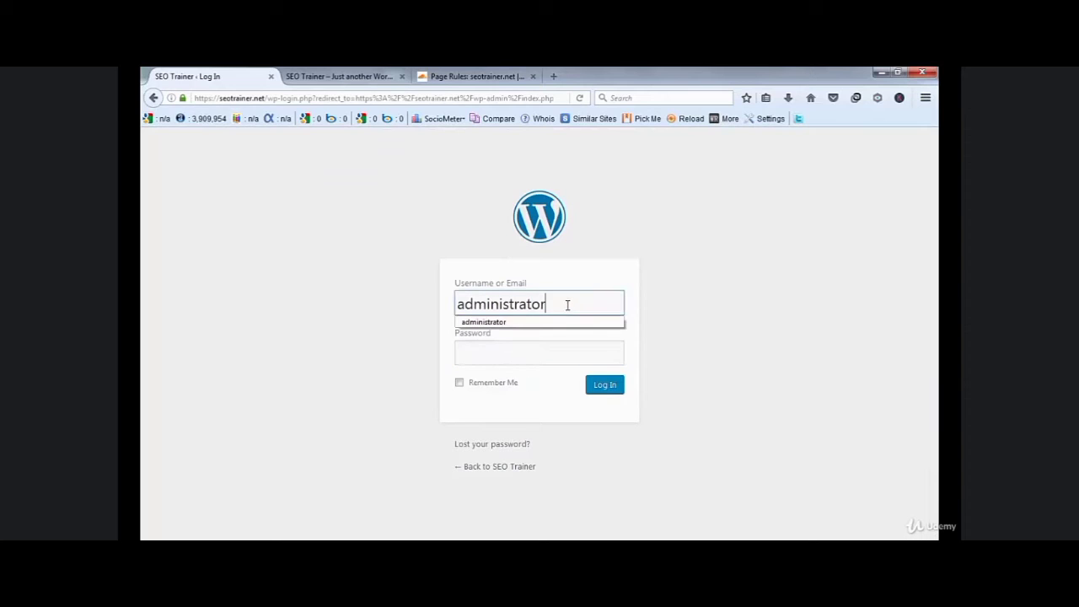
left_click(549, 323)
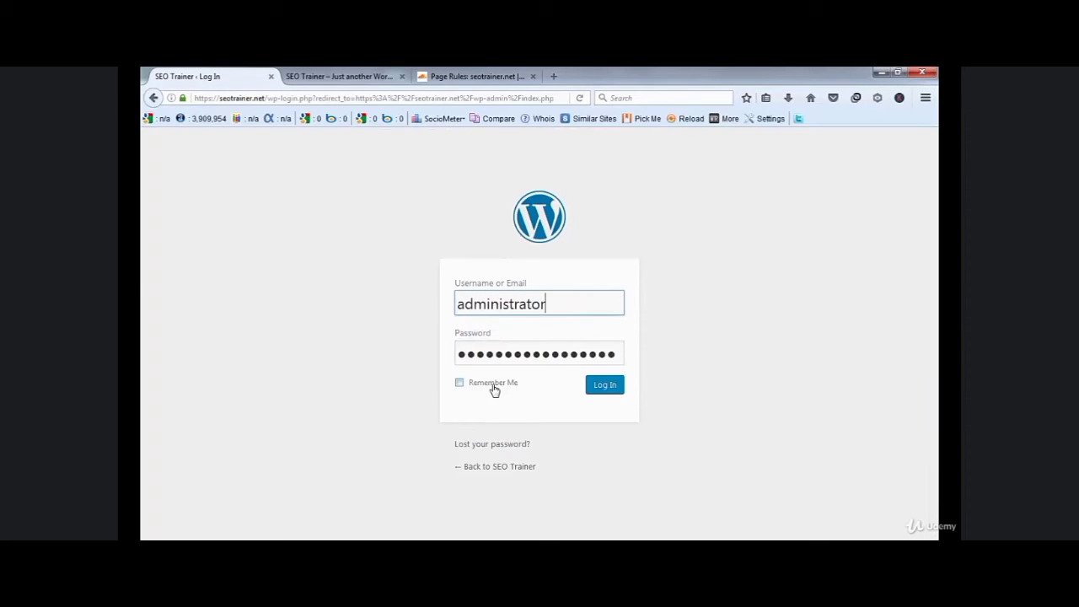
left_click(495, 387)
left_click(593, 386)
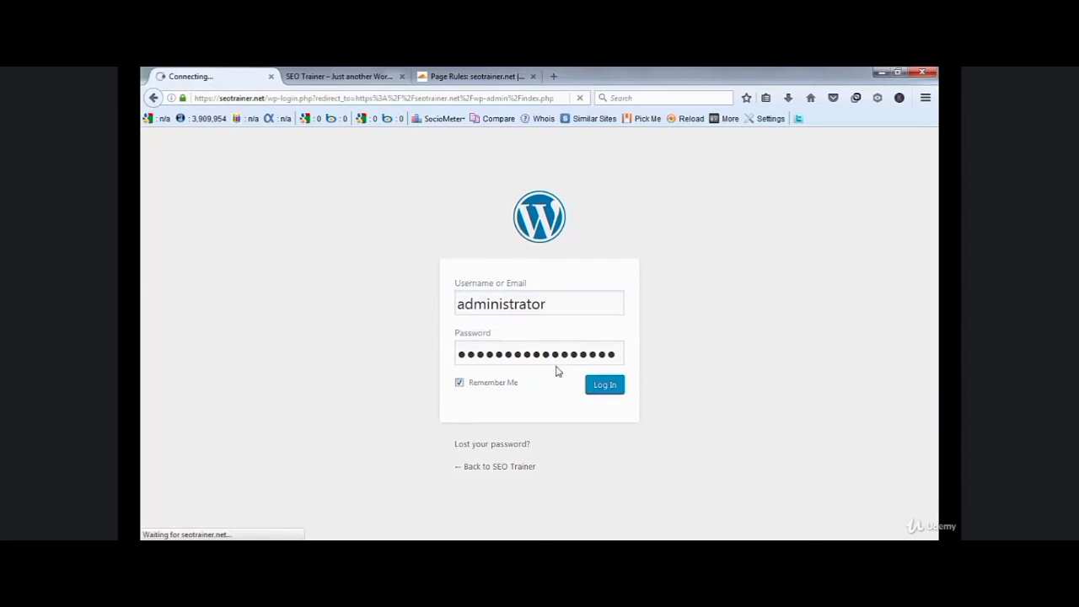
left_click(345, 77)
left_click(474, 76)
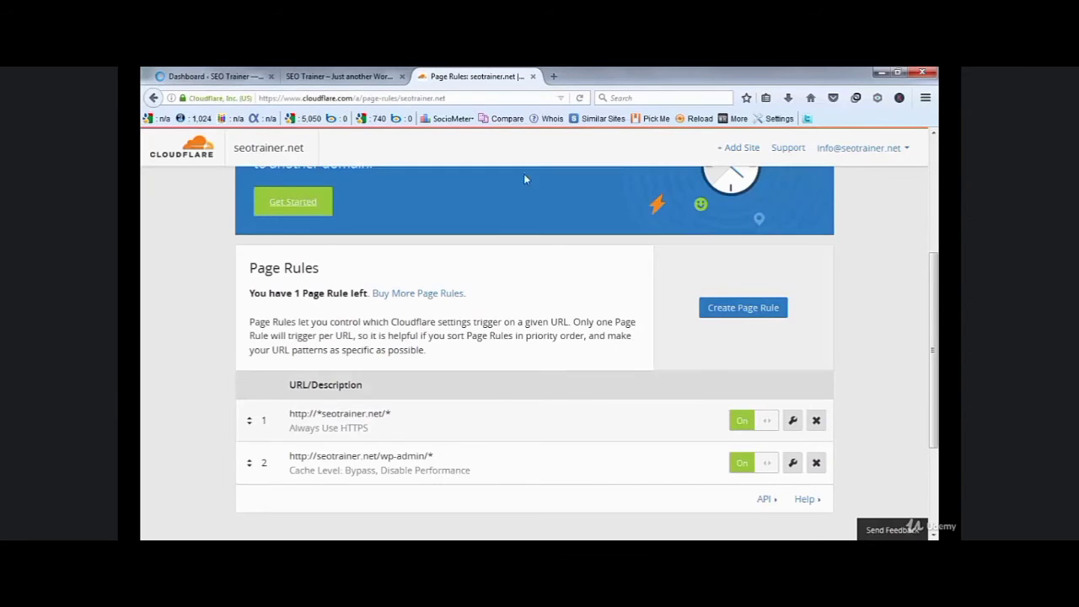
- Open seotrainer.net's DNS page and review the A records pointing to 108.179.232.171
scroll(602, 334, "up", 2)
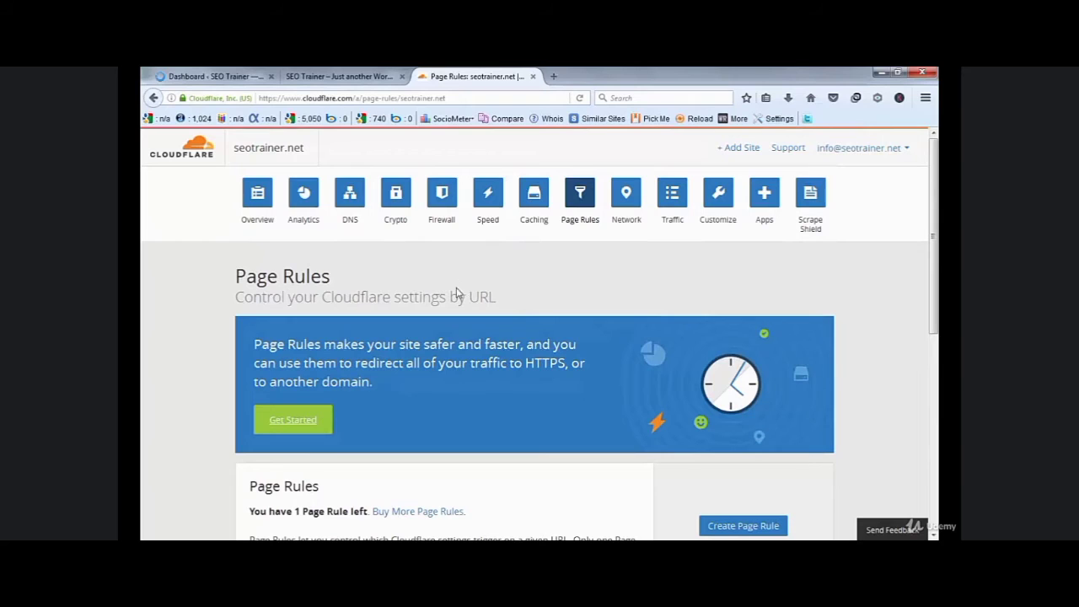
left_click(256, 211)
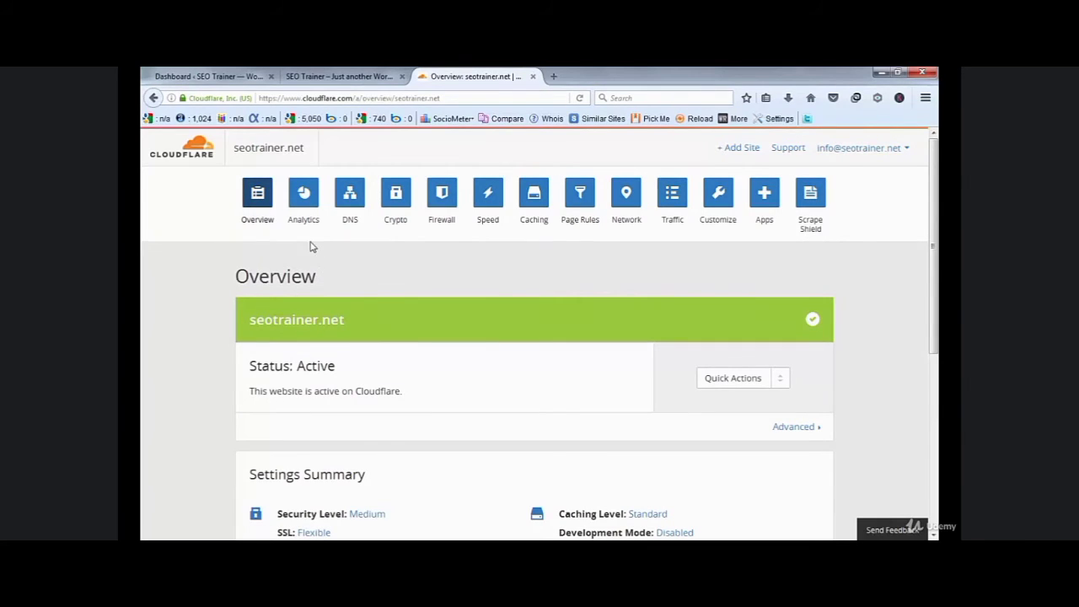
left_click(352, 223)
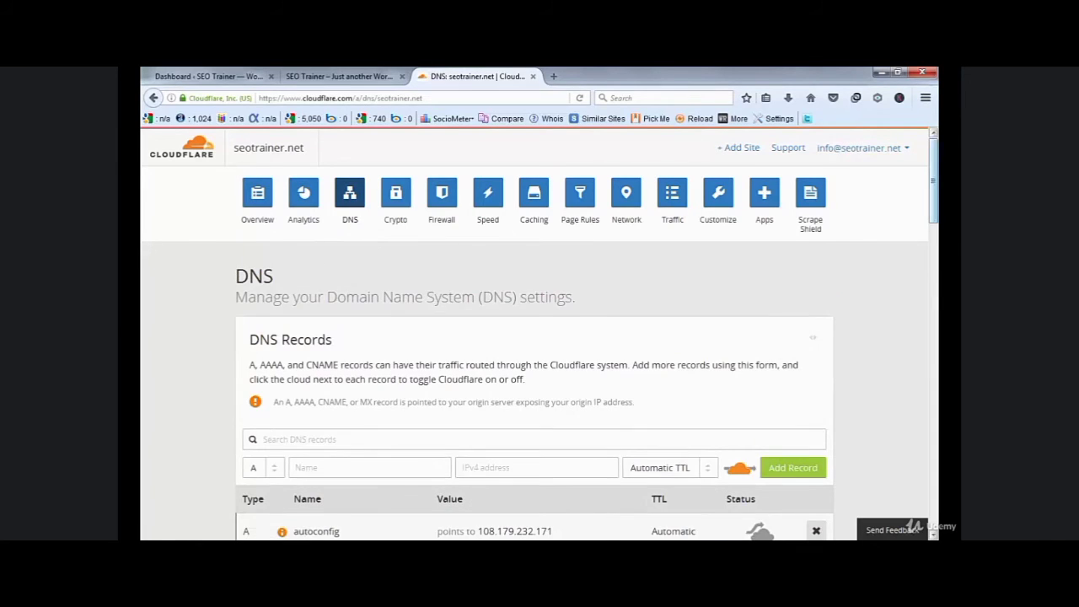
scroll(540, 354, "down", 5)
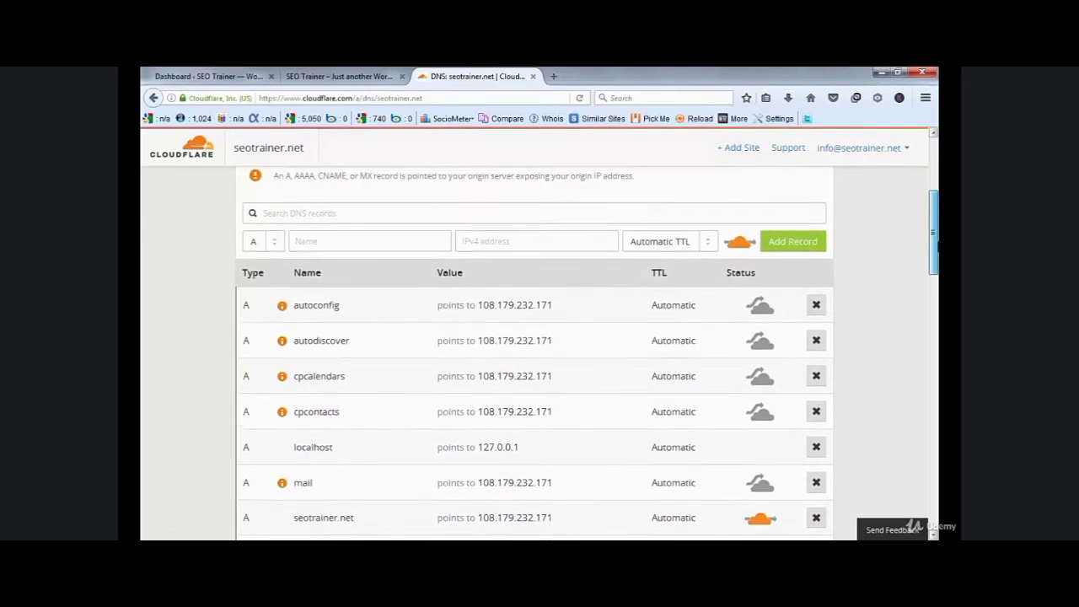
scroll(539, 354, "up", 1)
left_click_drag(937, 234, 937, 227)
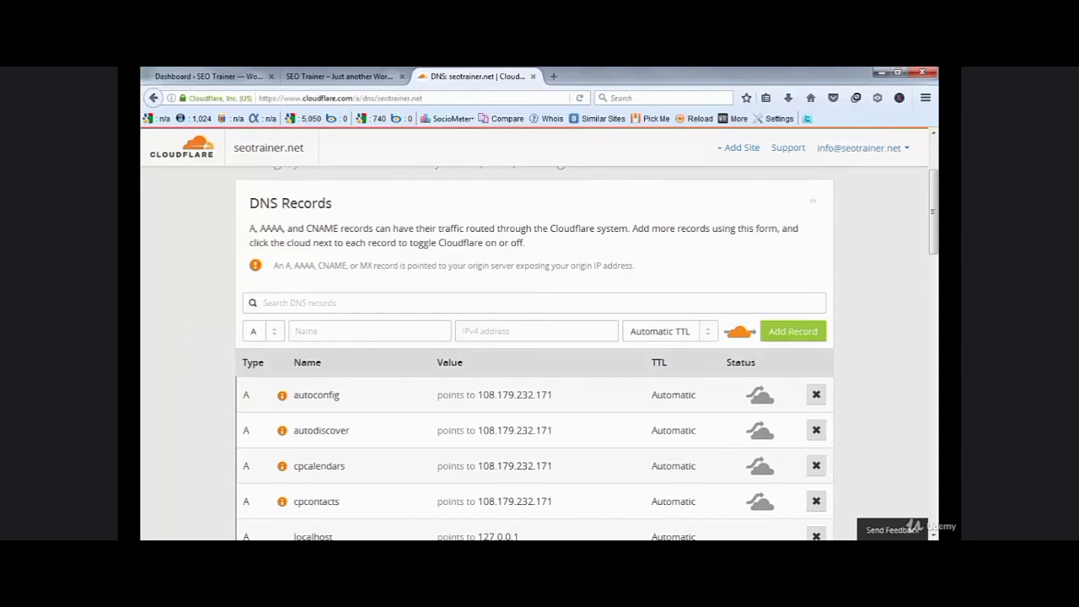
left_click_drag(935, 212, 935, 181)
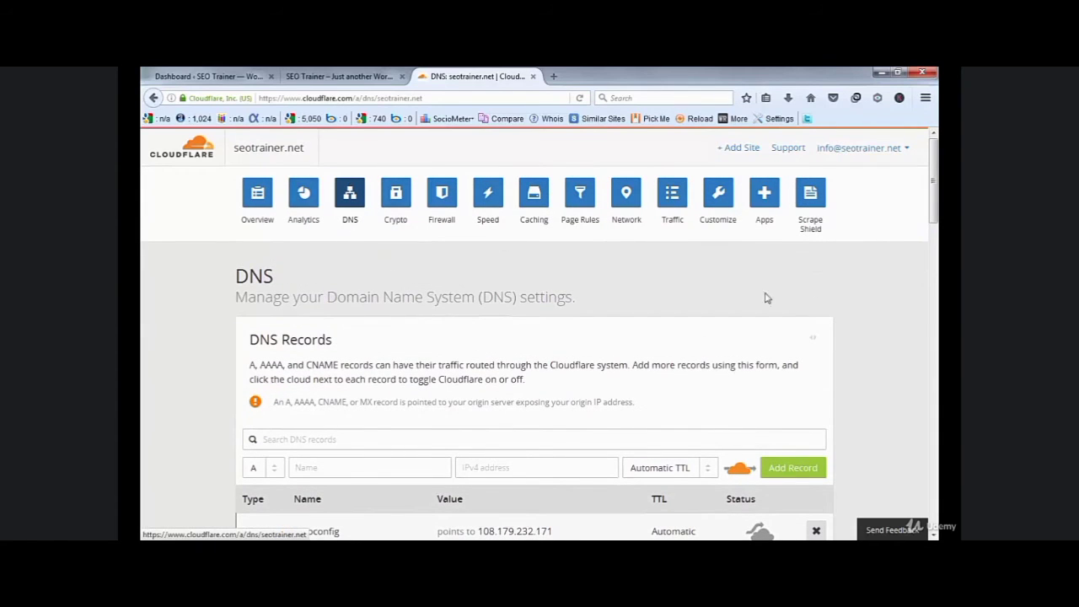
left_click_drag(934, 186, 934, 232)
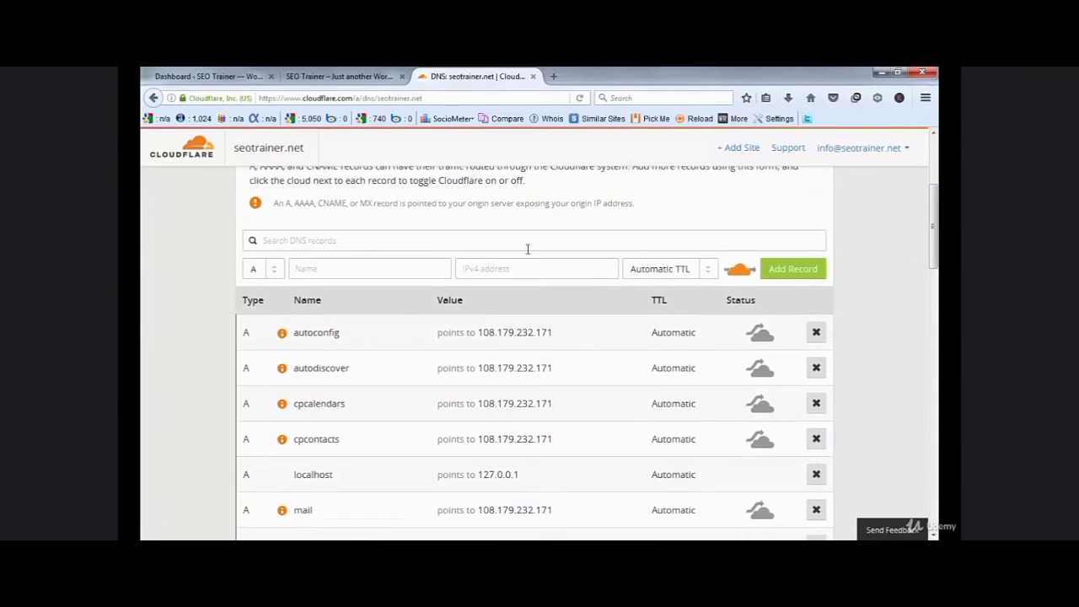
- Add an A record 'jobs' pointing to 108.179.232.171, copied from the autoconfig record
left_click(344, 266)
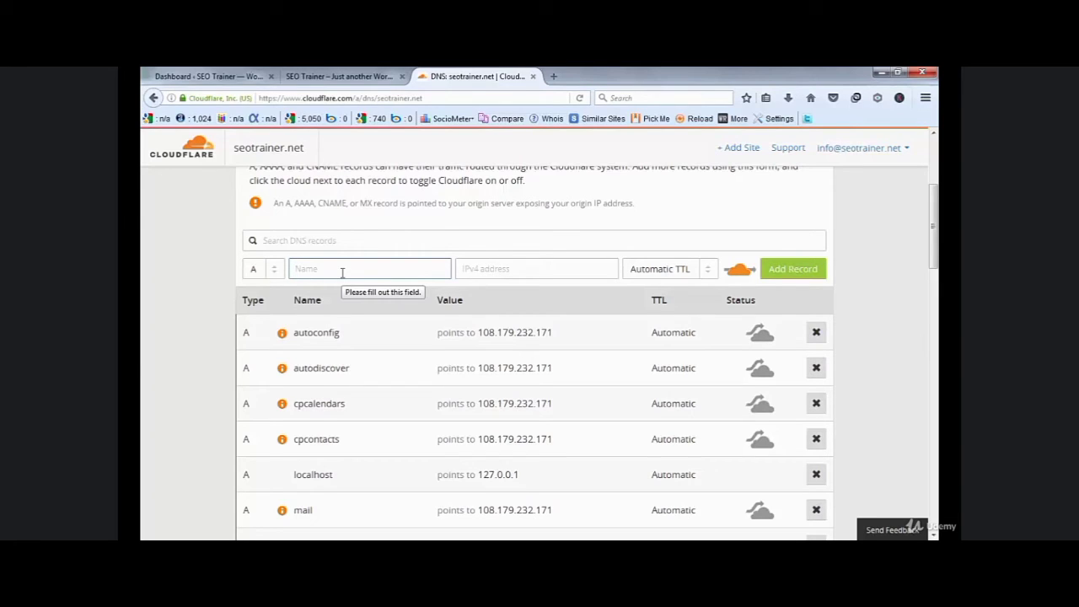
type("jobs")
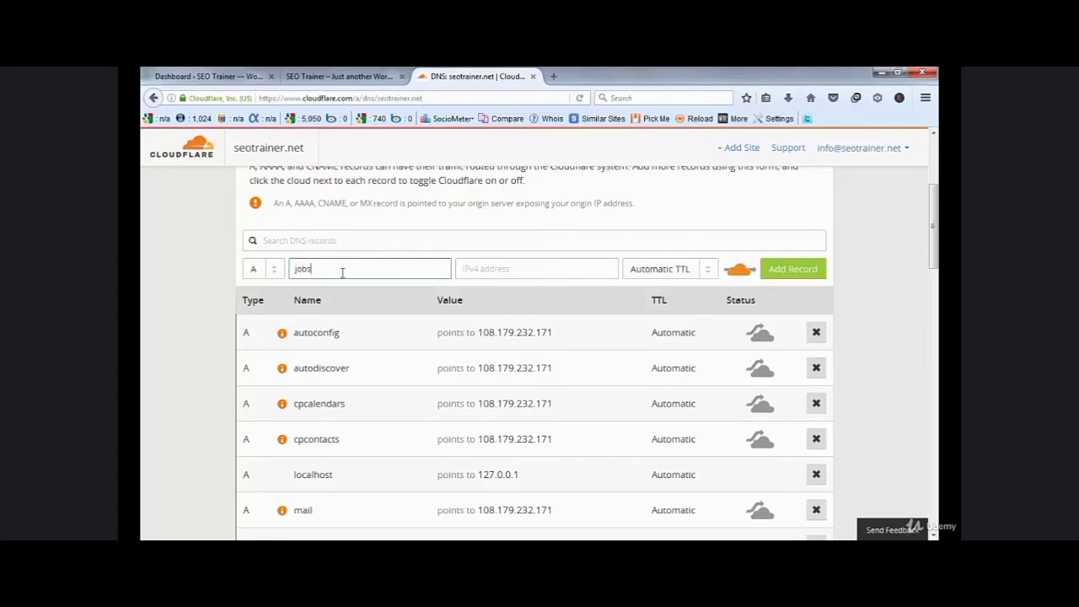
key("Tab")
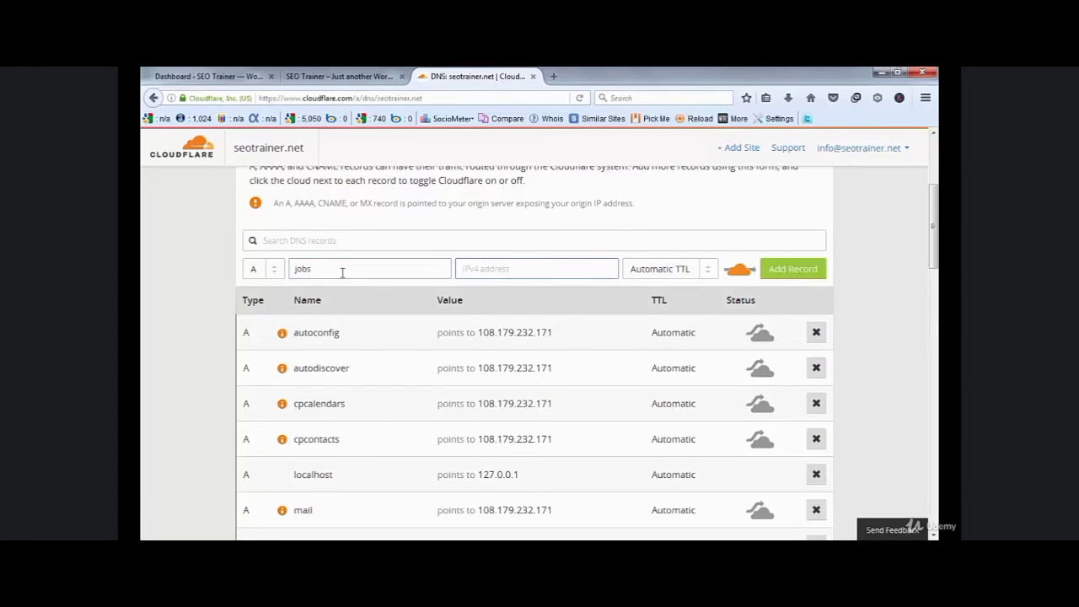
left_click(571, 334)
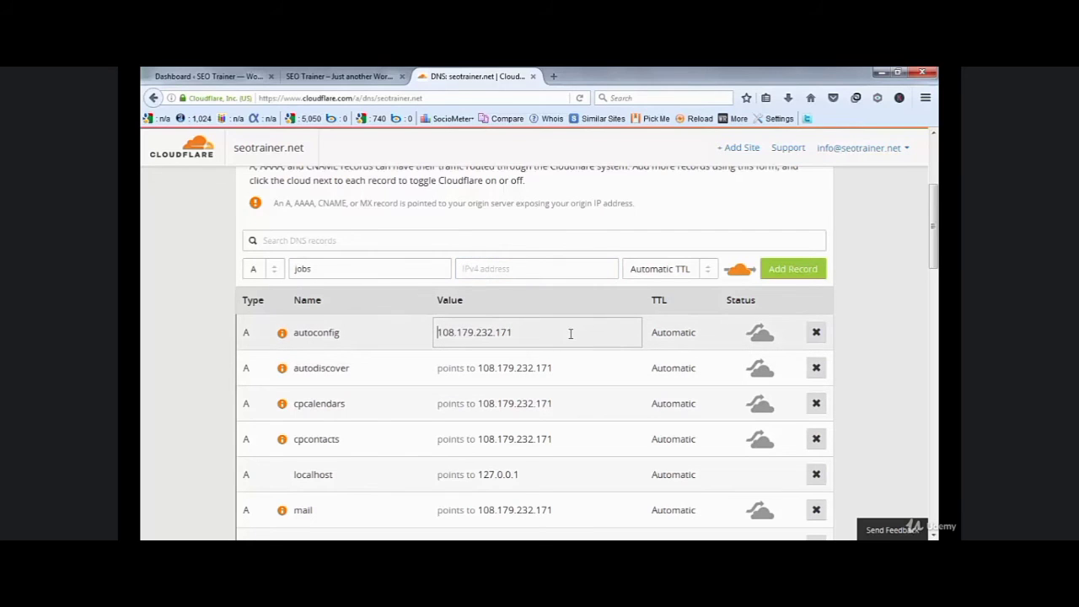
key("ctrl+a")
left_click(571, 334)
key("ctrl+a")
key("ctrl+c")
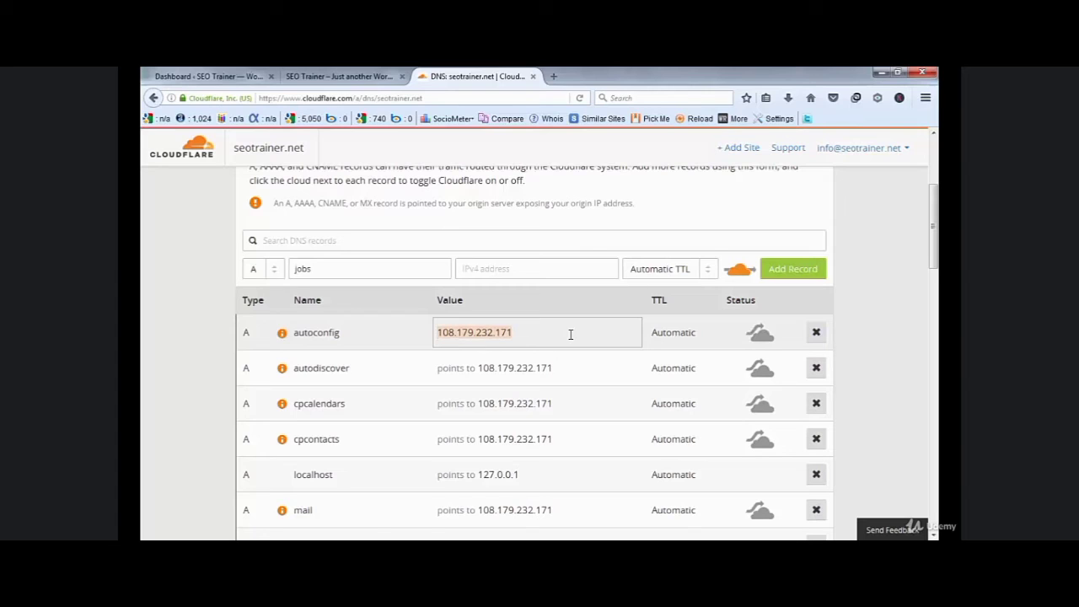
left_click(515, 272)
key("ctrl+v")
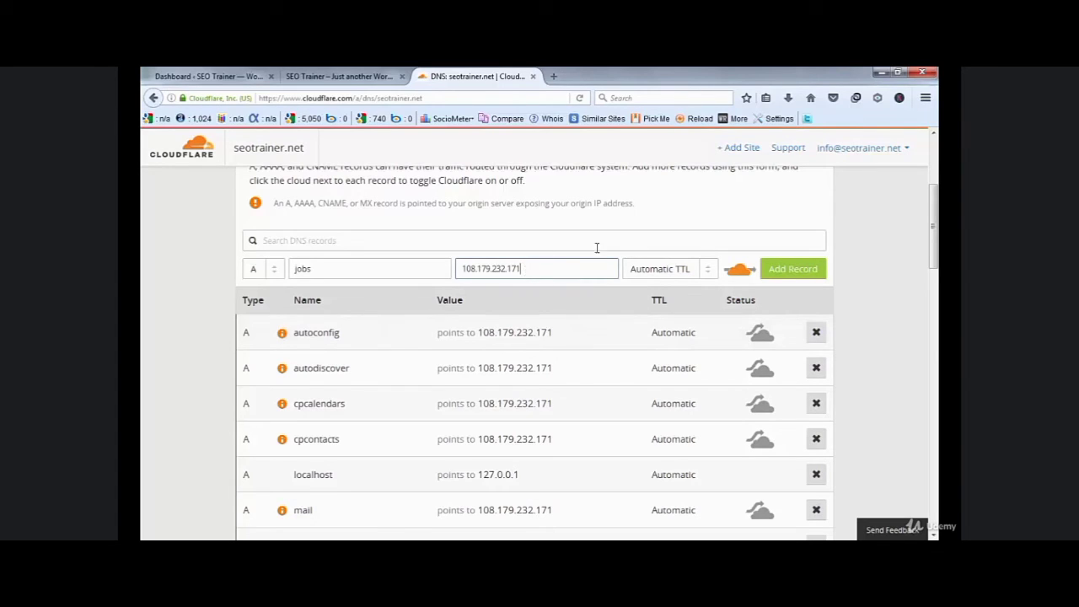
left_click(796, 271)
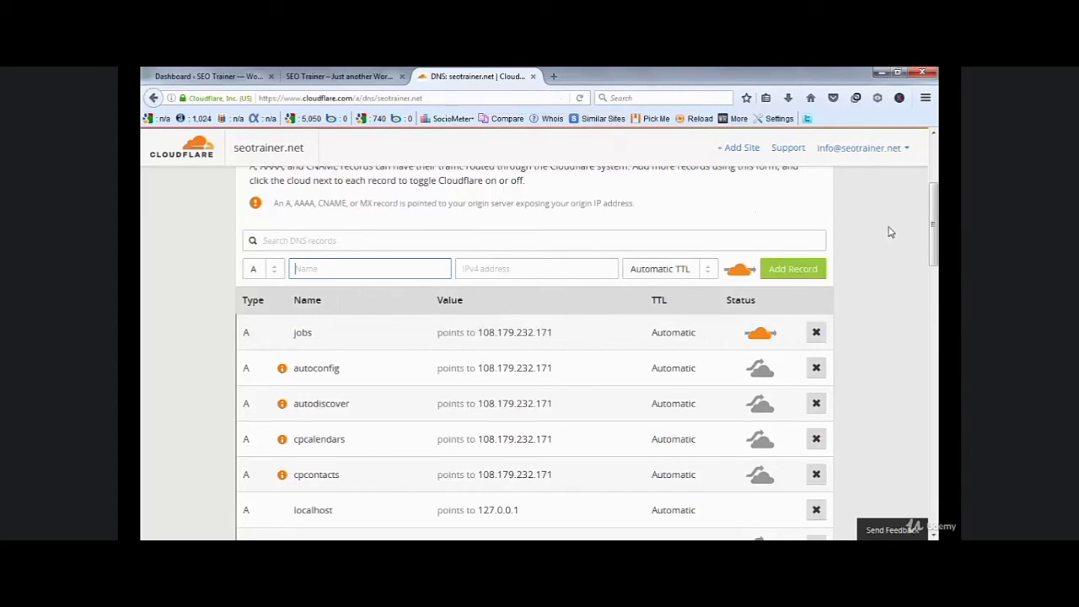
left_click_drag(934, 236, 934, 187)
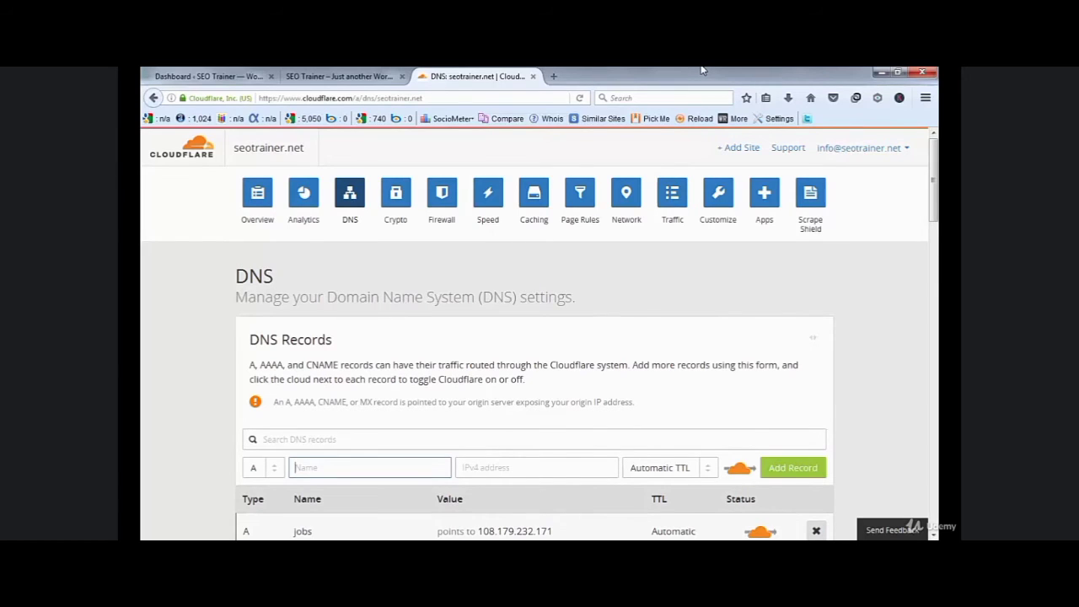
- Load jobs.seotrainer.net in a new tab to confirm it serves over HTTPS, then return to Cloudflare DNS
left_click(556, 75)
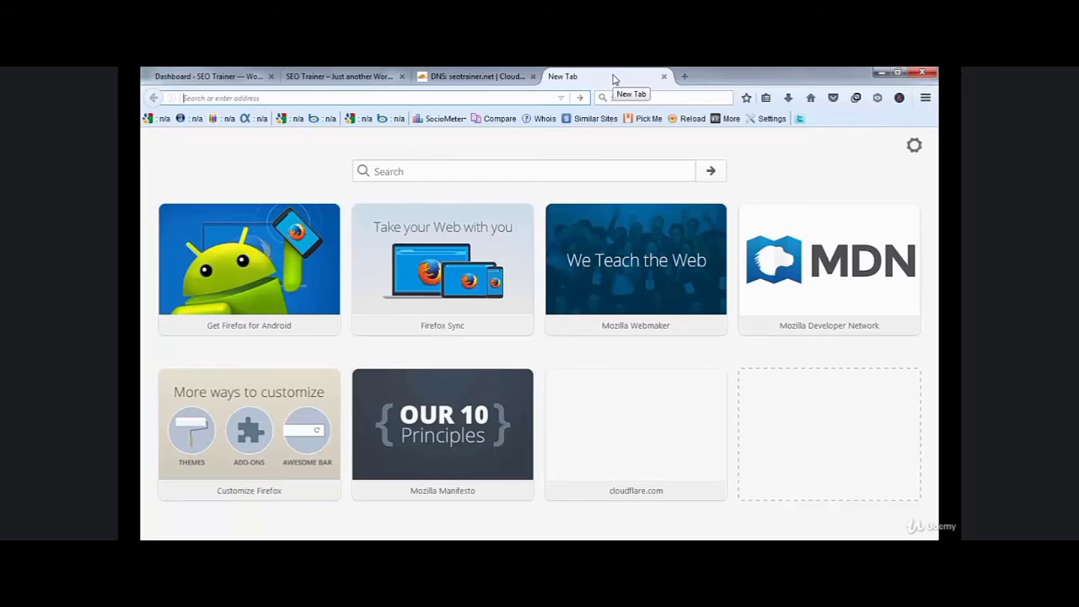
type("jobs.")
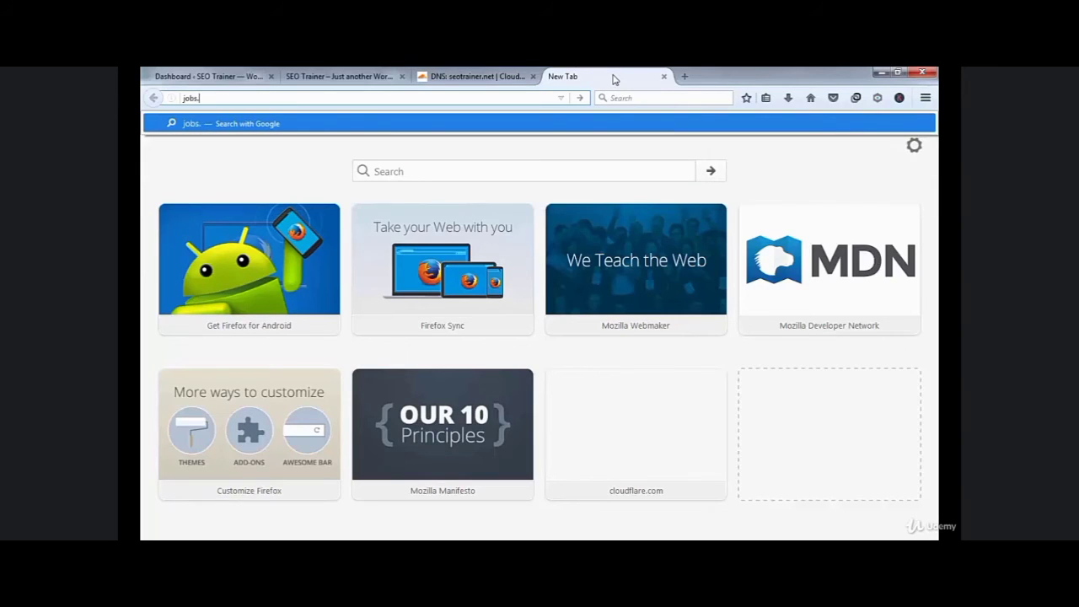
type("seotraine")
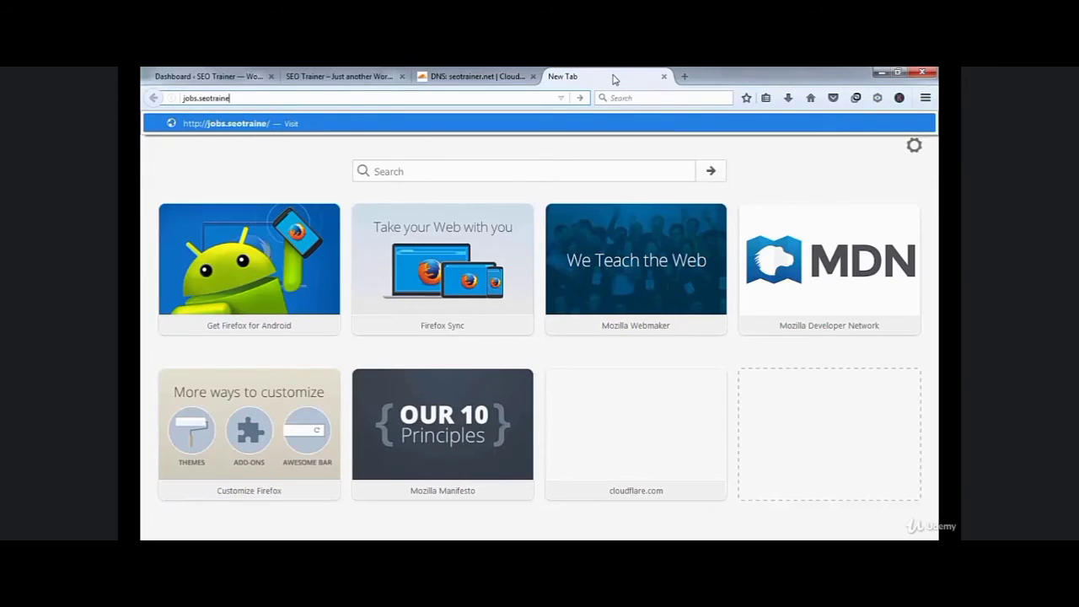
type("r.net")
key("Return")
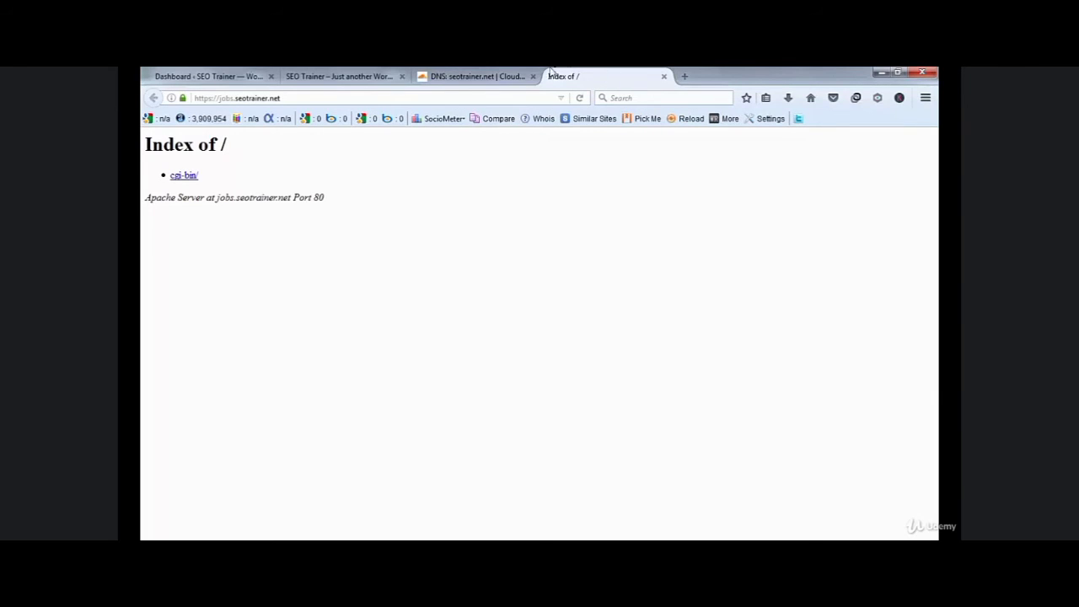
left_click(495, 73)
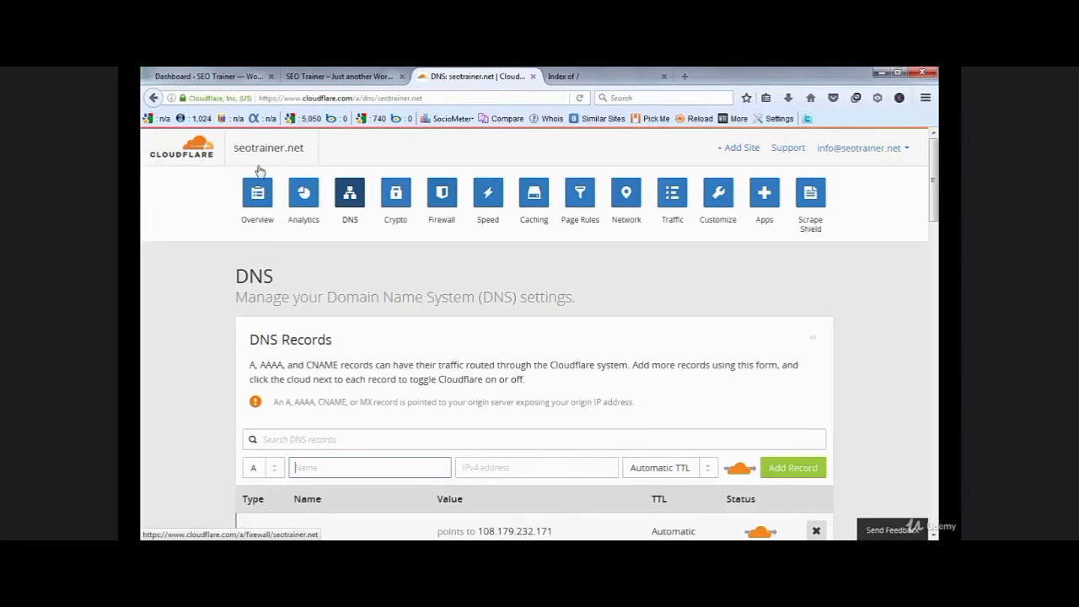
- Open Cloudflare Analytics for seotrainer.net and review the Requests, Performance and Security figures
left_click(258, 194)
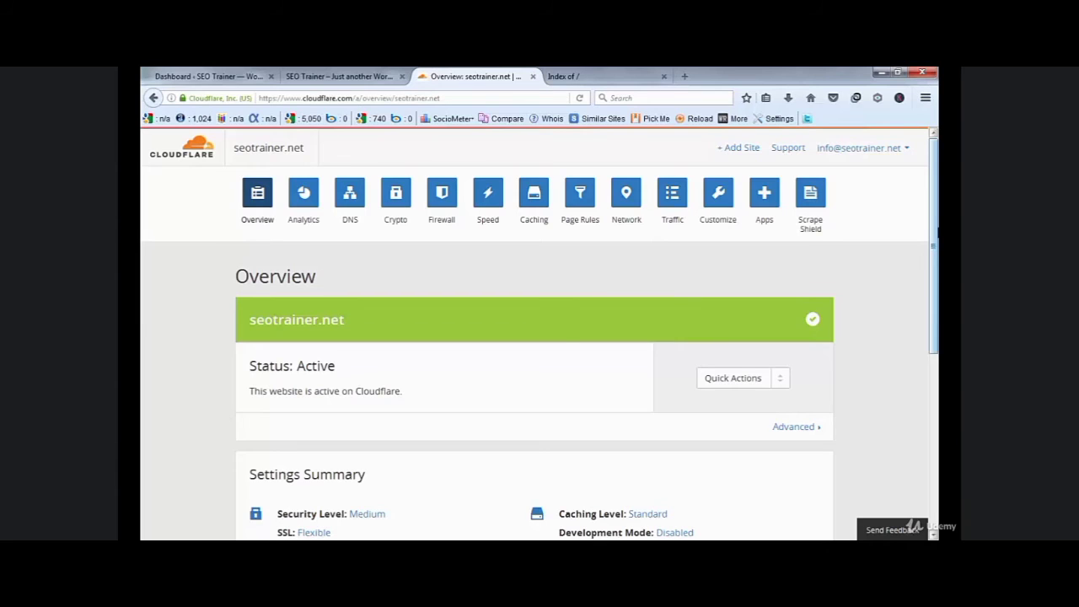
left_click(307, 226)
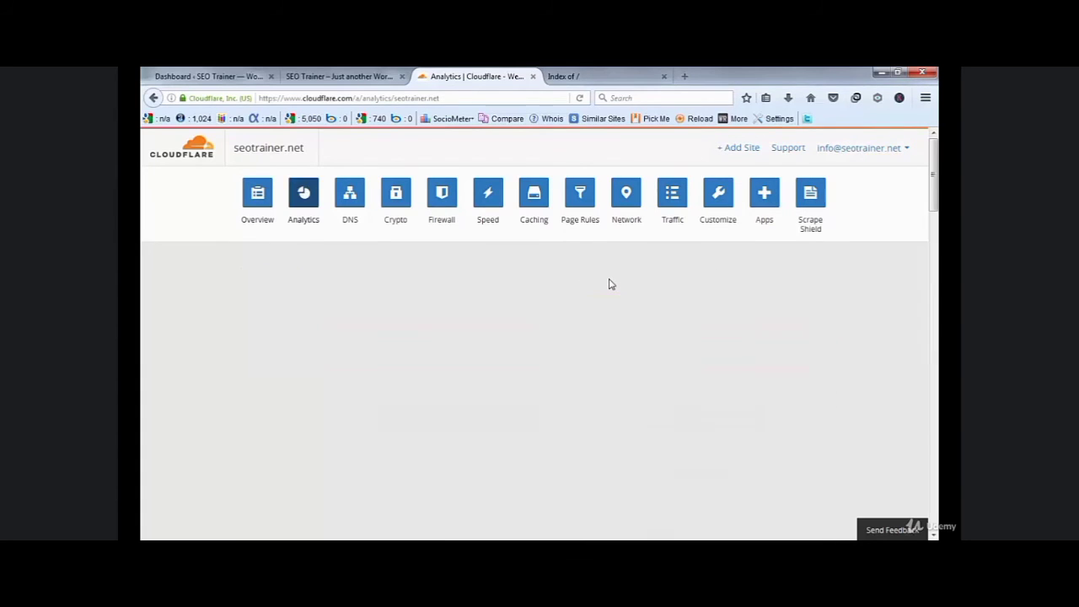
scroll(535, 456, "down", 4)
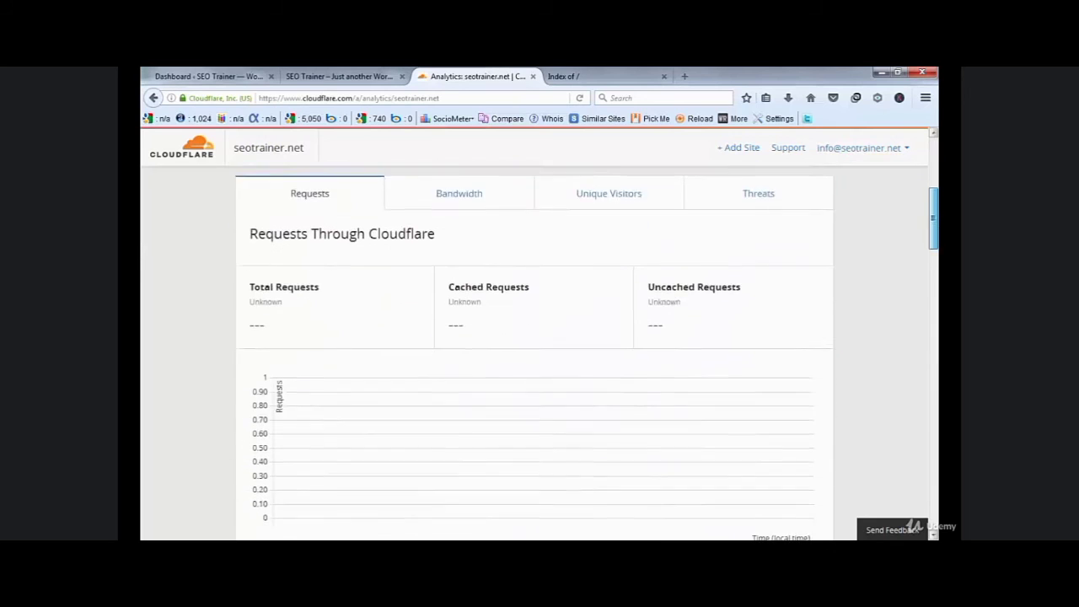
scroll(535, 455, "up", 2)
scroll(534, 354, "down", 4)
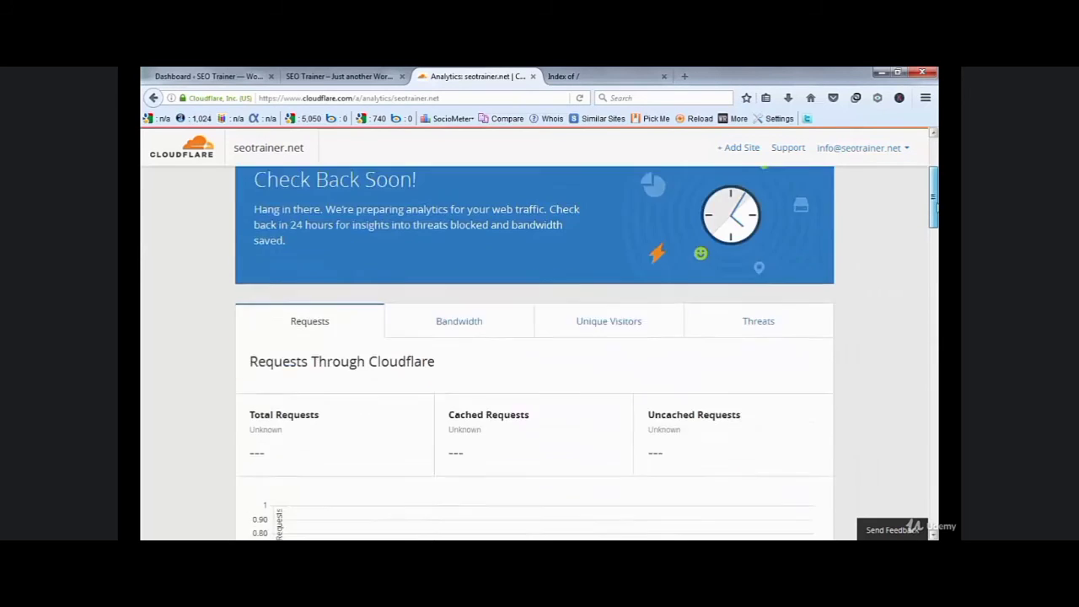
scroll(534, 355, "down", 4)
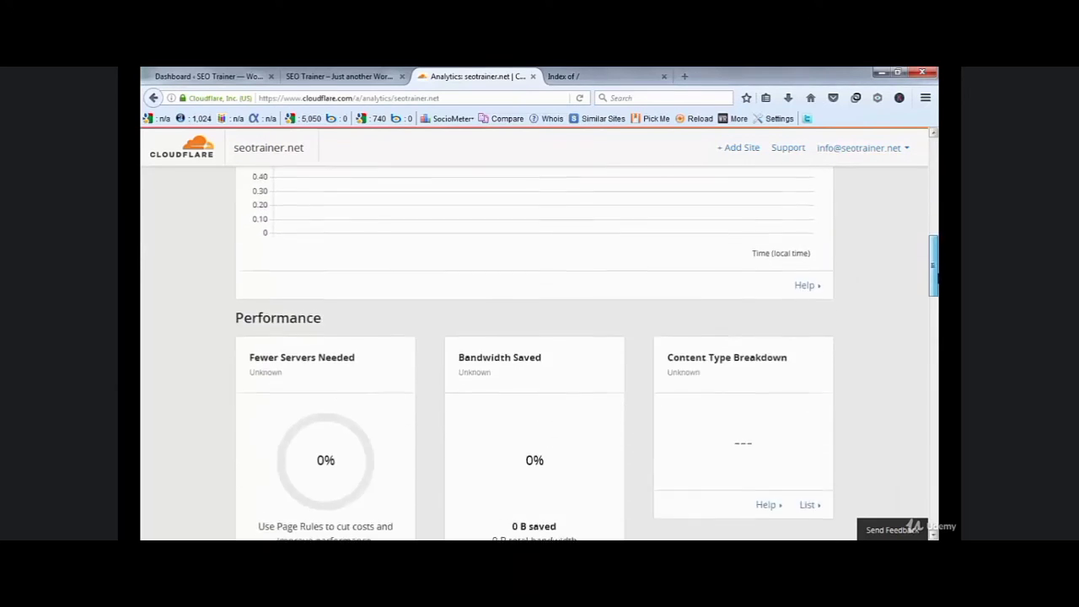
scroll(535, 355, "up", 1)
scroll(635, 308, "down", 2)
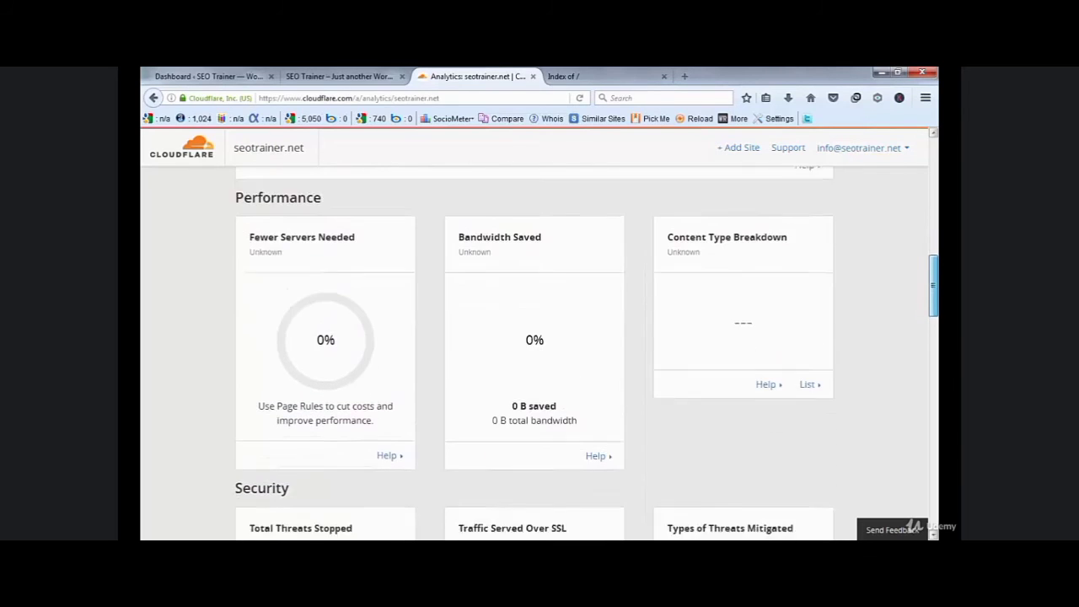
scroll(635, 308, "up", 1)
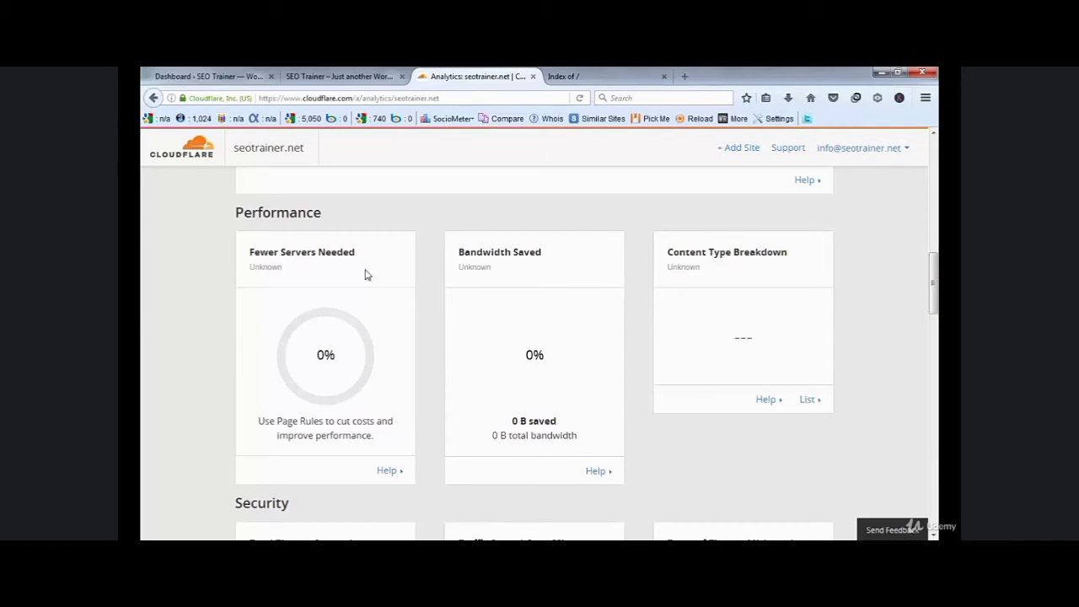
left_click_drag(933, 287, 933, 162)
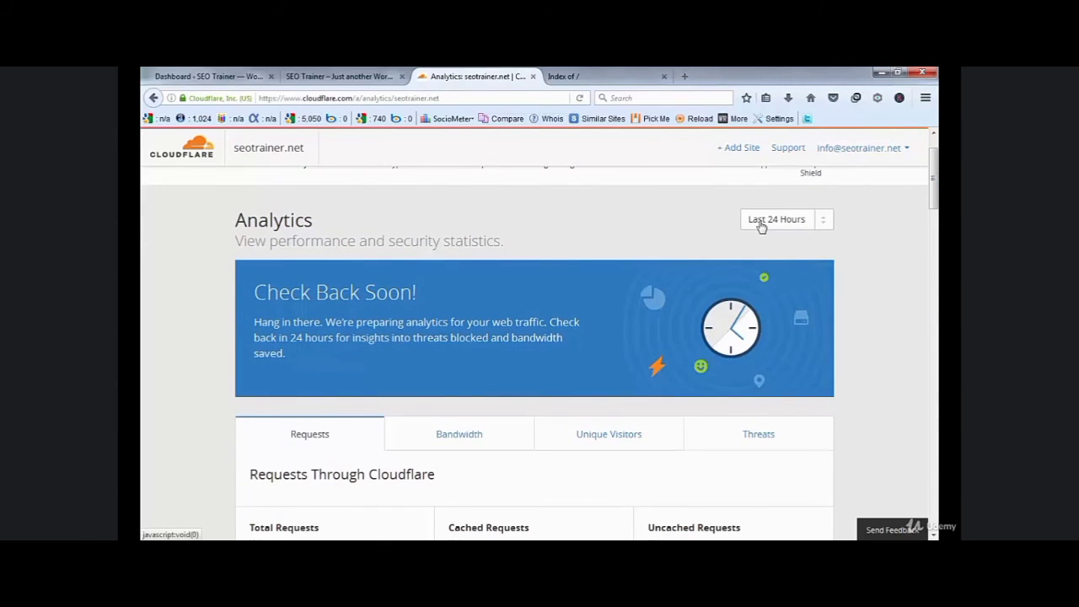
mouse_move(933, 177)
left_mouse_down()
mouse_move(933, 236)
mouse_move(933, 165)
left_mouse_up()
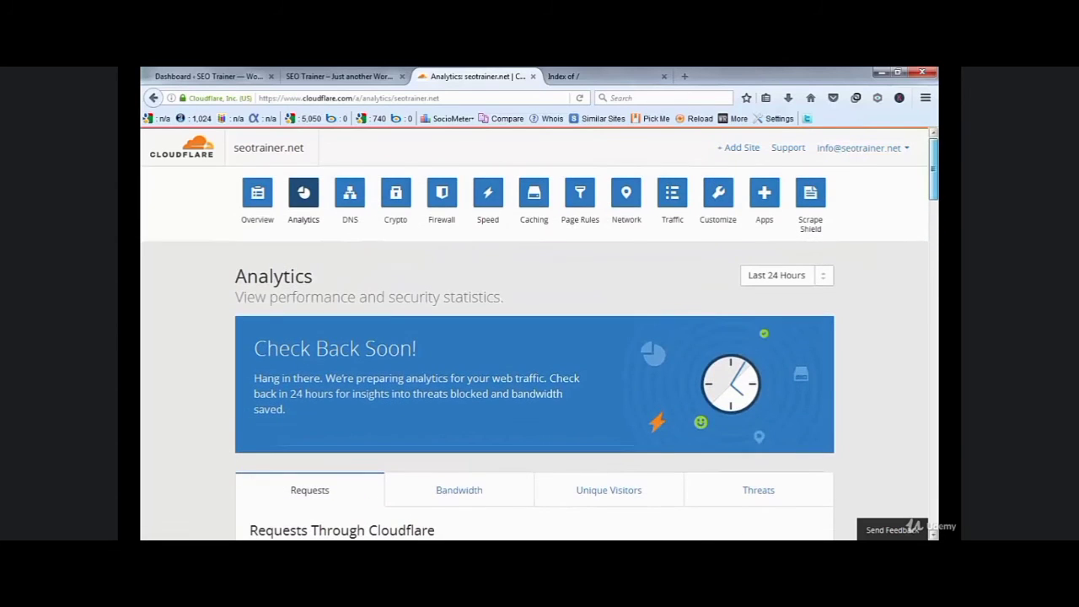
left_click(255, 202)
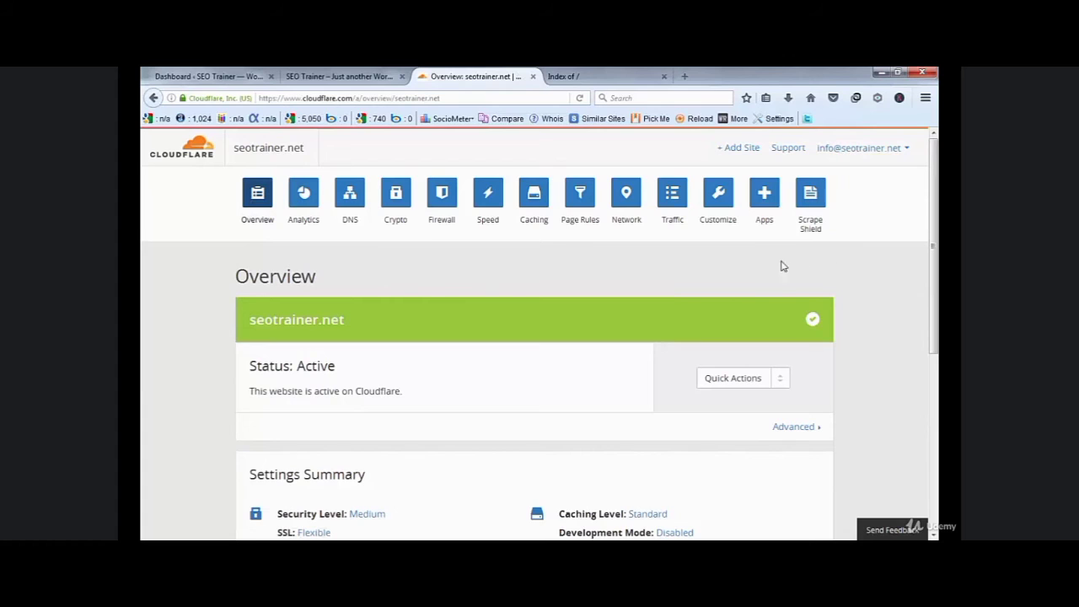
left_click(335, 77)
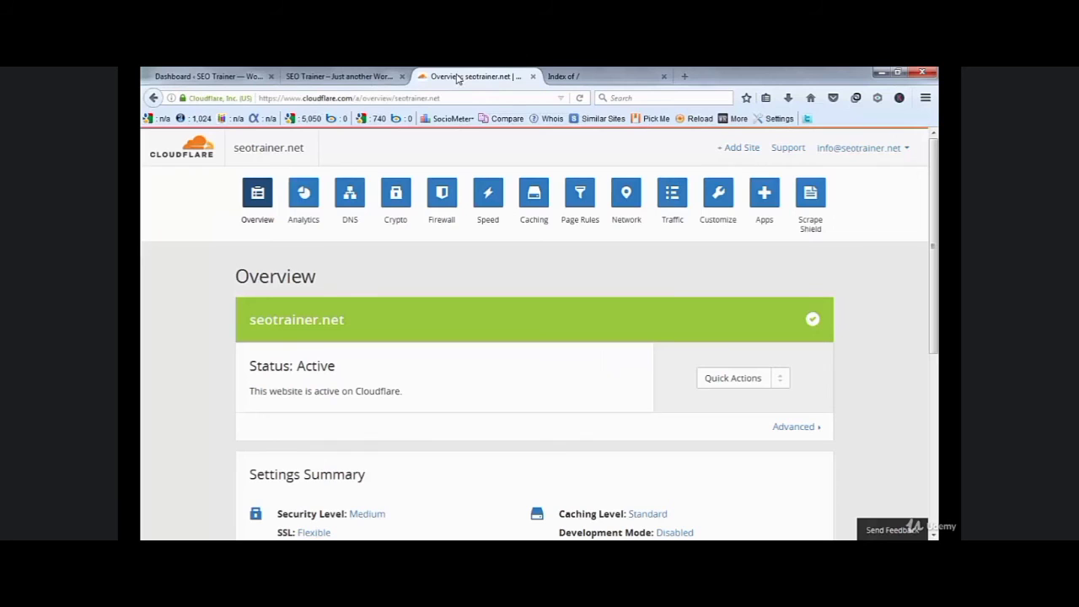
left_click(460, 76)
left_click(291, 81)
left_click(211, 77)
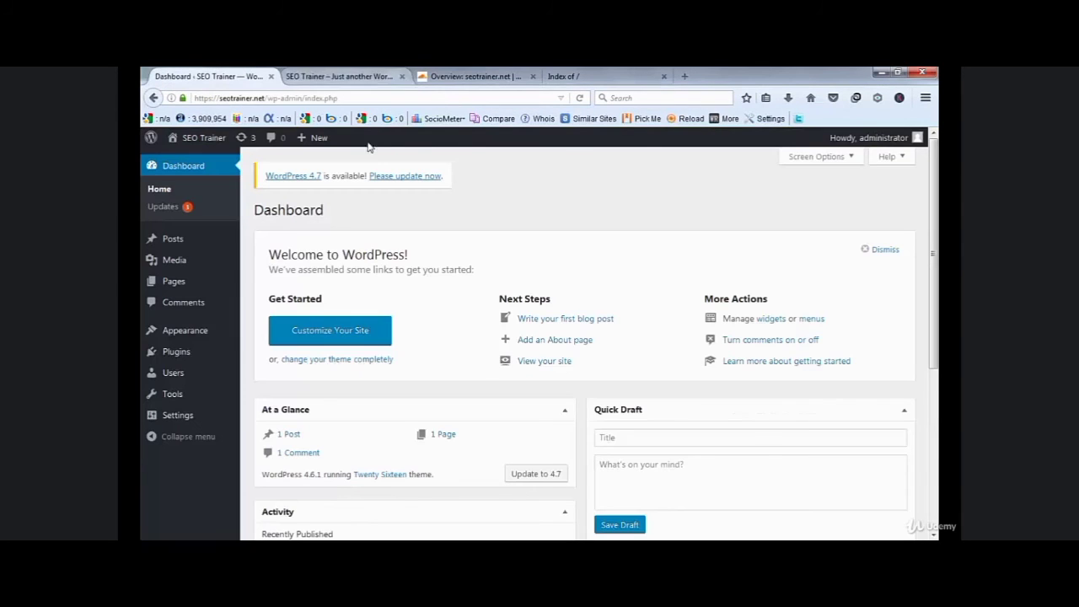
left_click(362, 79)
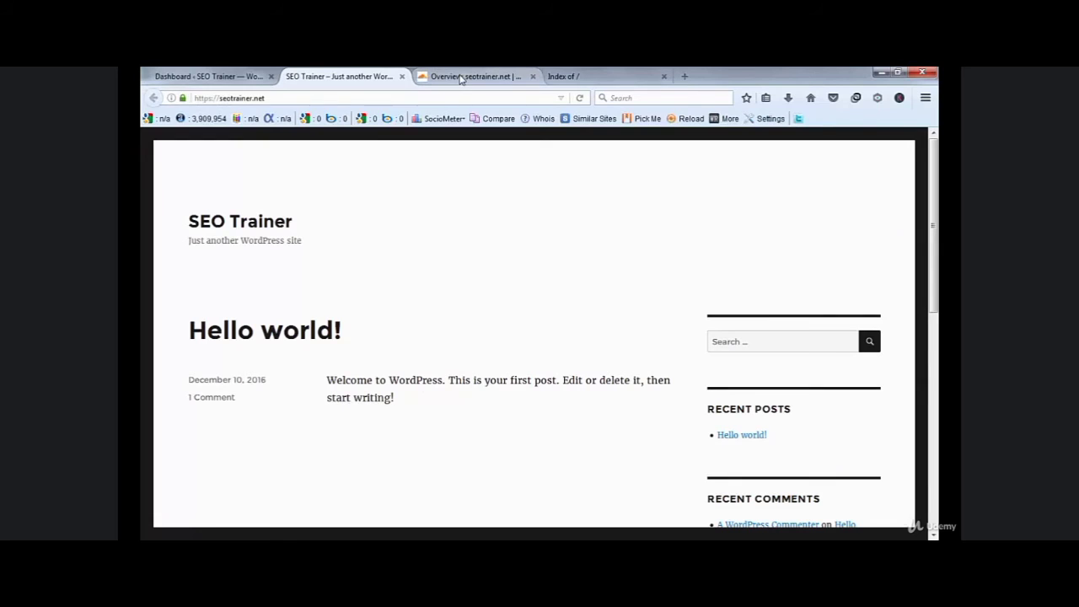
- Switch to the Cloudflare Overview tab for seotrainer.net
left_click(488, 77)
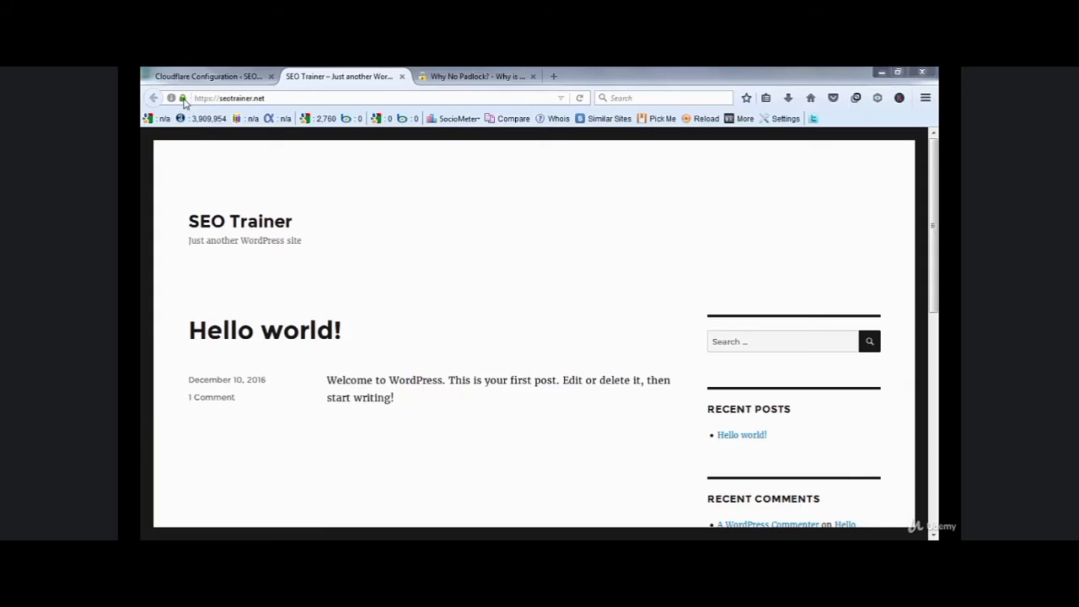
mouse_move(187, 105)
left_click(475, 77)
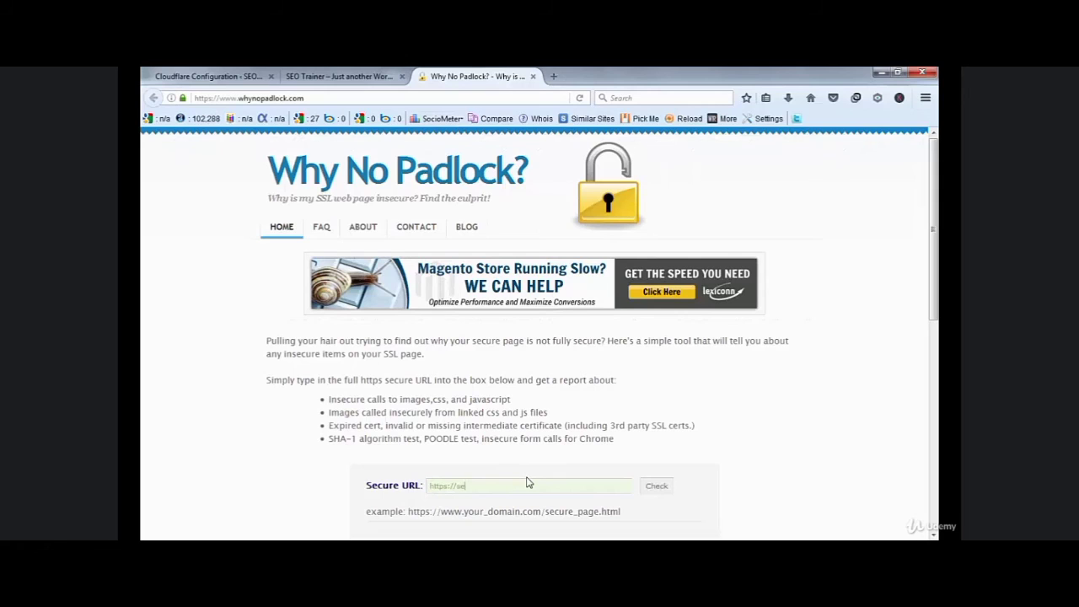
type("trainer.net")
left_click(658, 489)
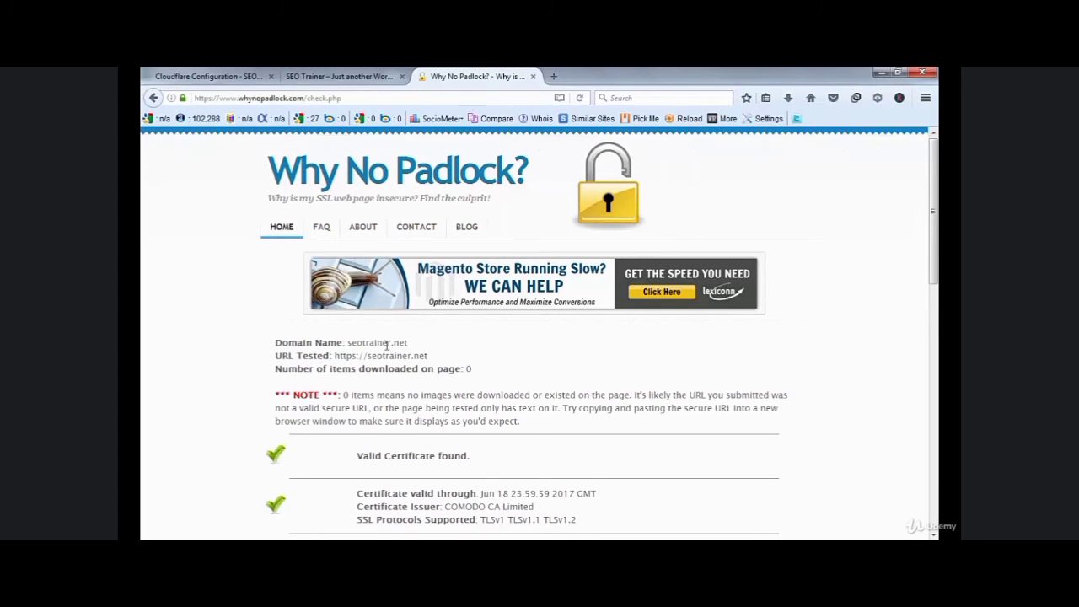
left_click(335, 76)
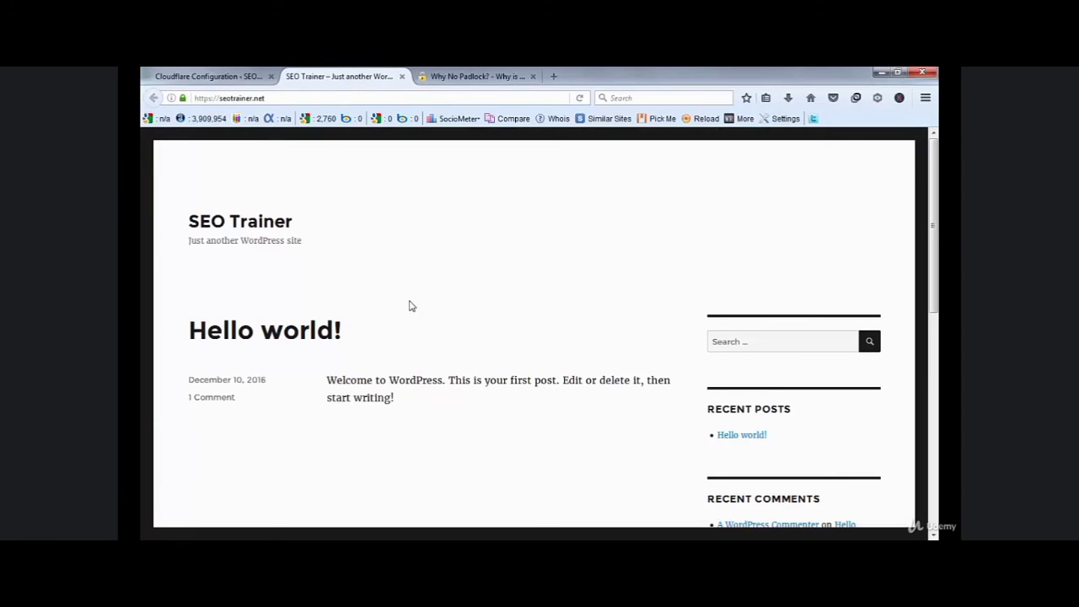
left_click(479, 77)
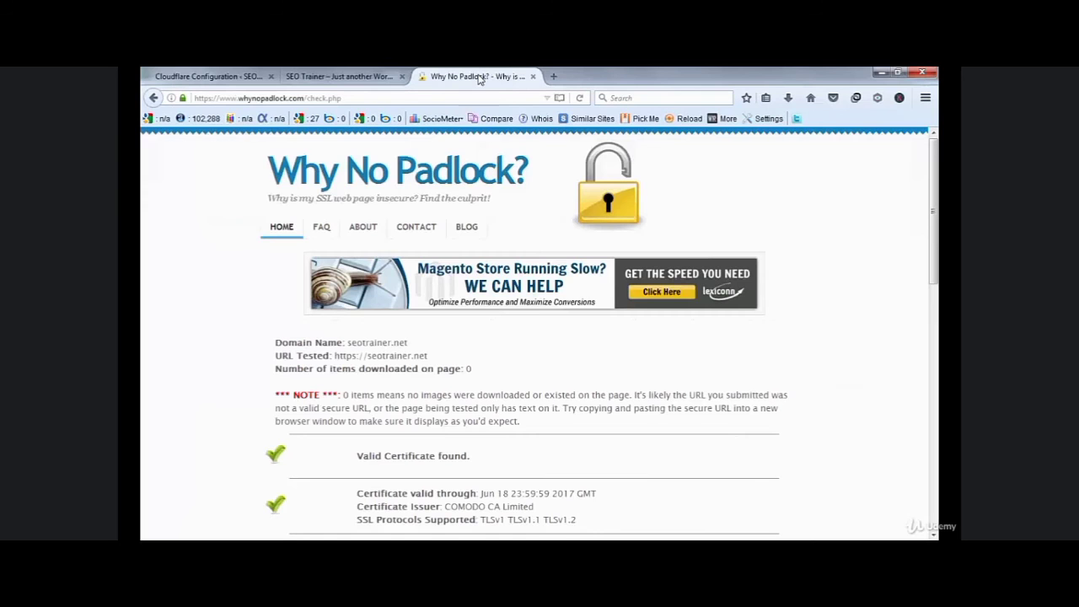
left_click(355, 76)
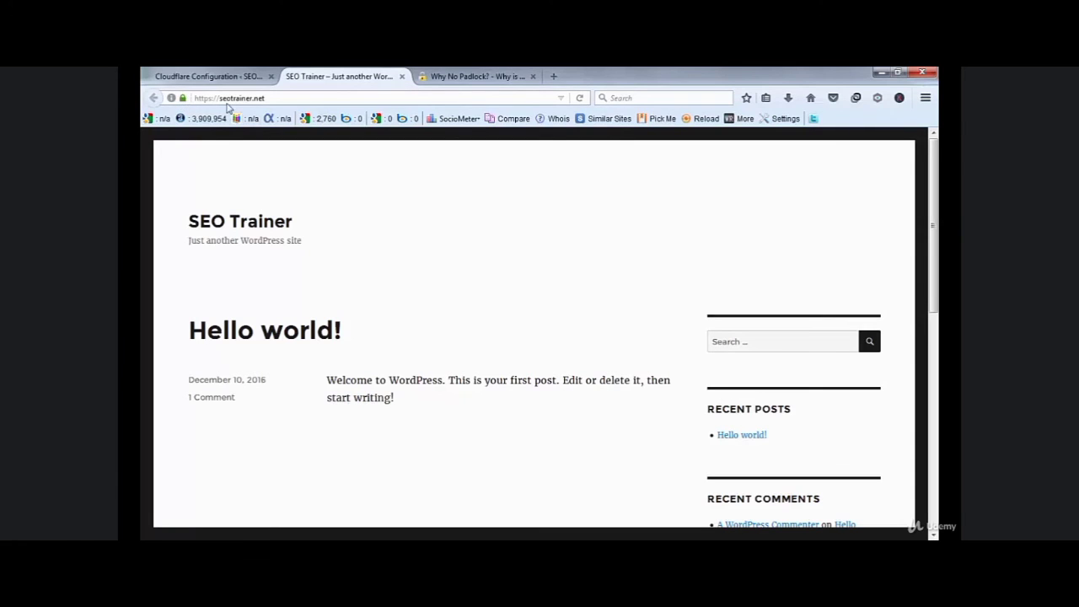
left_click(476, 77)
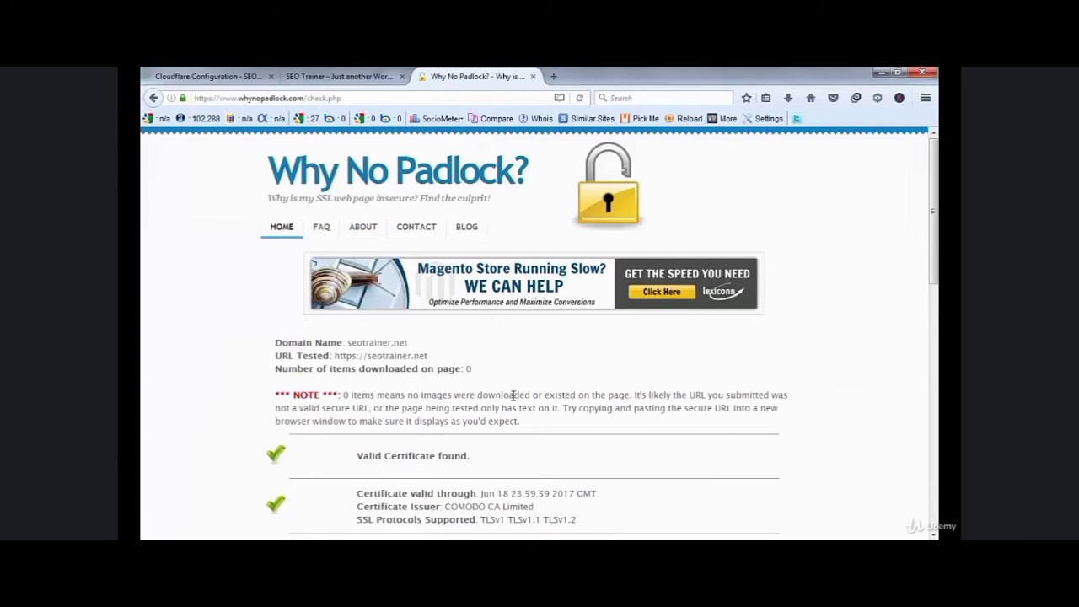
scroll(514, 395, "down", 2)
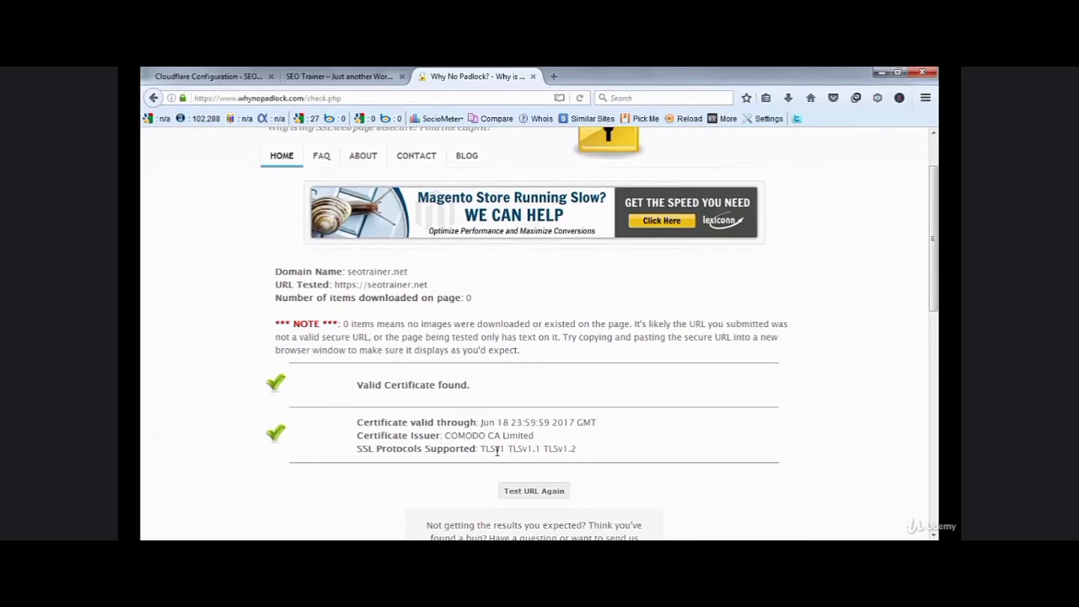
scroll(590, 477, "down", 2)
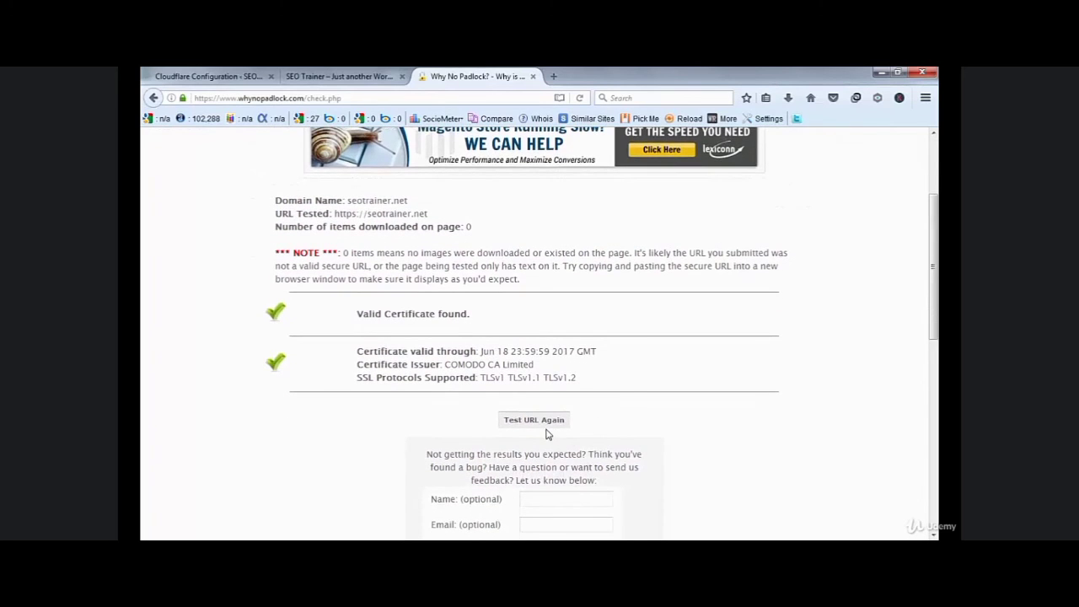
scroll(552, 439, "up", 2)
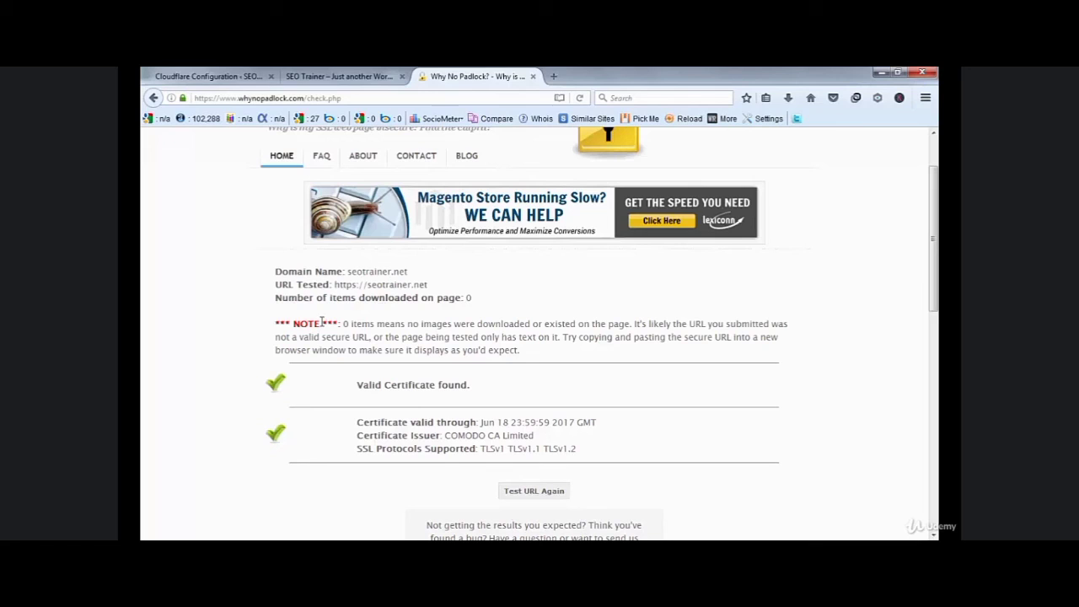
left_click(322, 74)
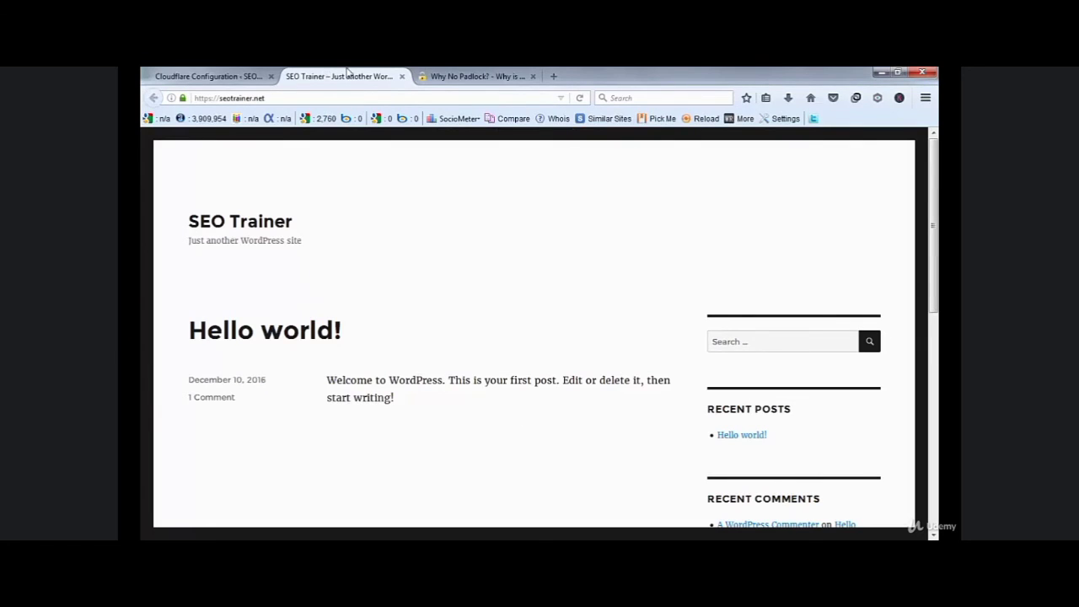
left_click(451, 77)
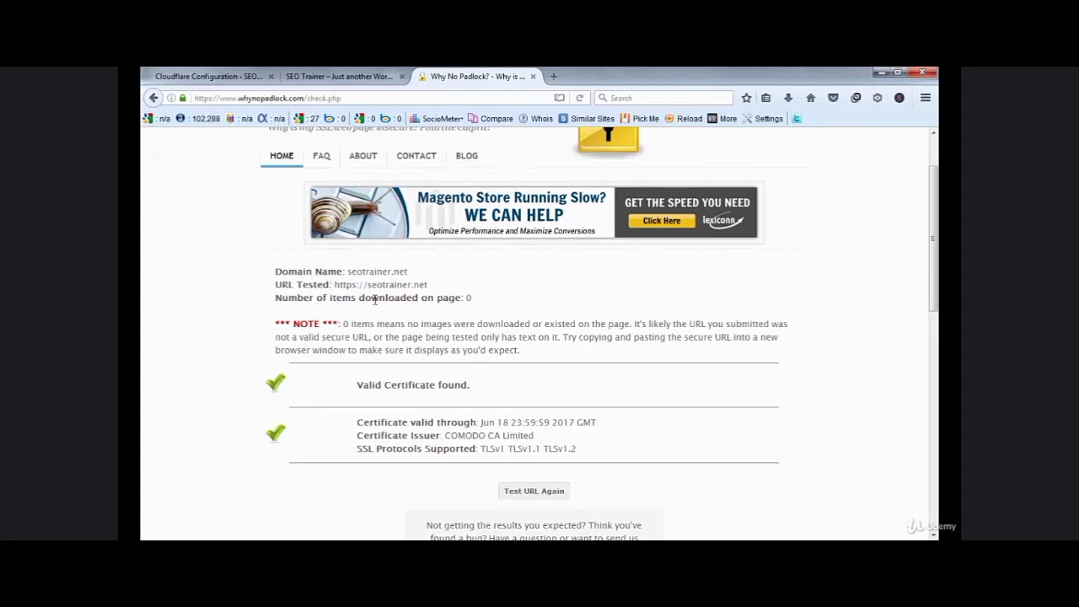
scroll(374, 300, "up", 2)
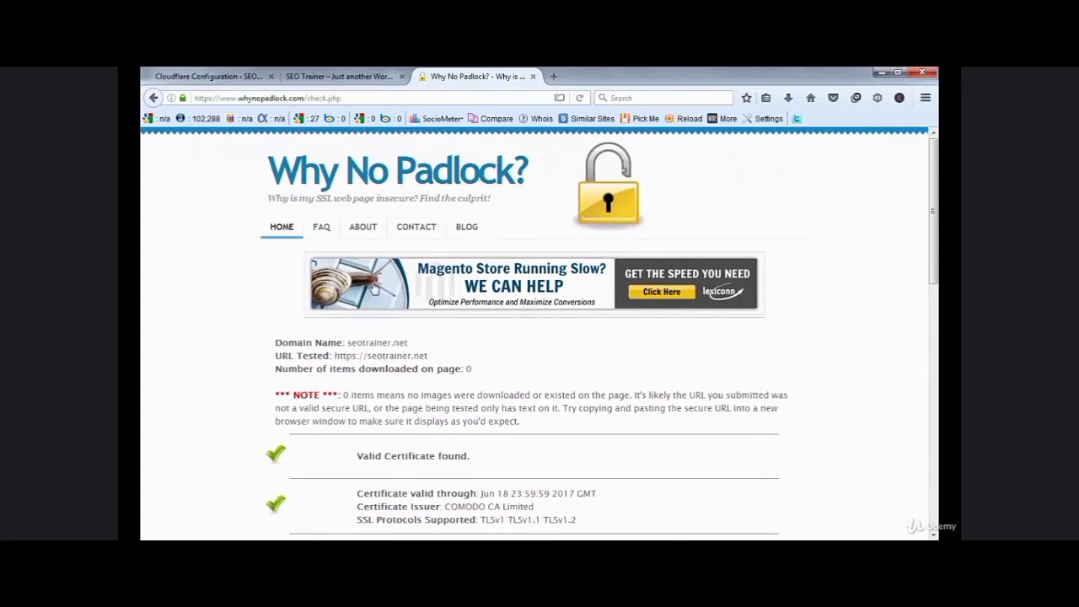
left_click(337, 76)
- Review the WordPress Cloudflare plugin's Home page: default settings, cache purge and automatic cache management
left_click(229, 74)
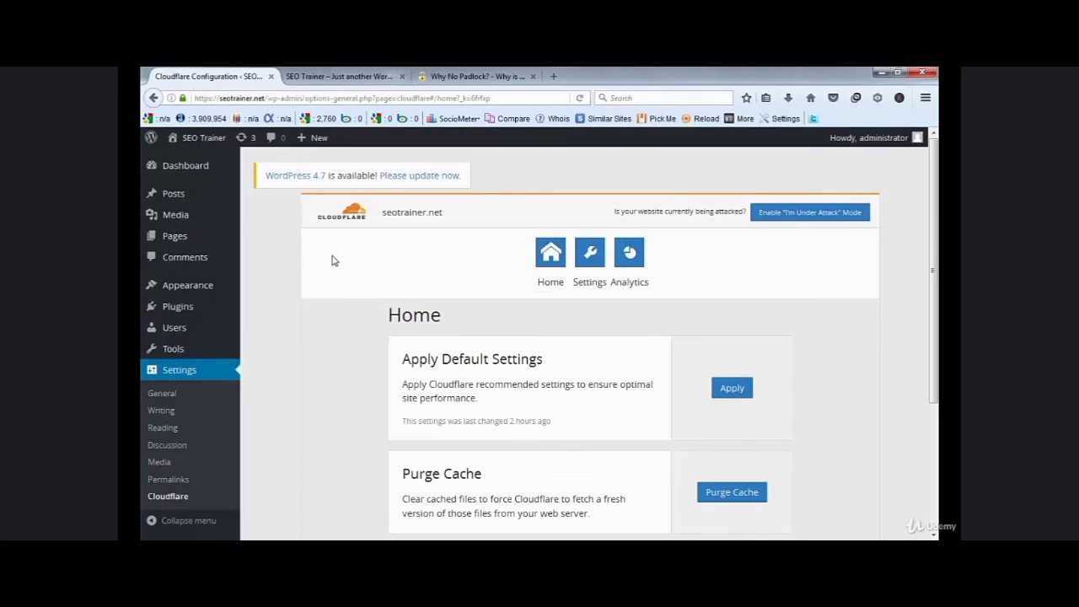
scroll(802, 354, "down", 3)
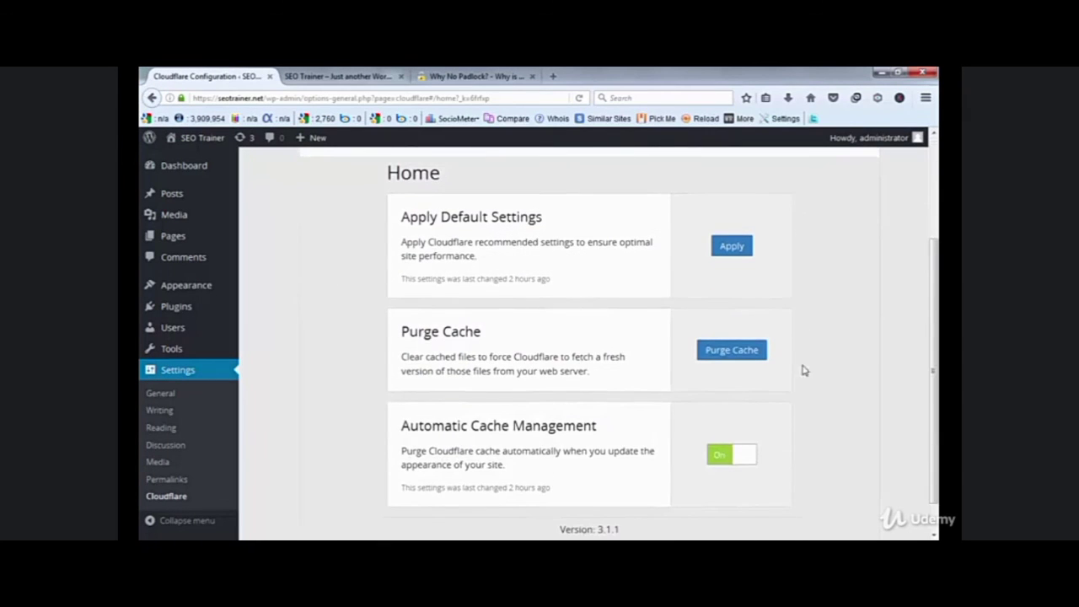
scroll(805, 380, "up", 3)
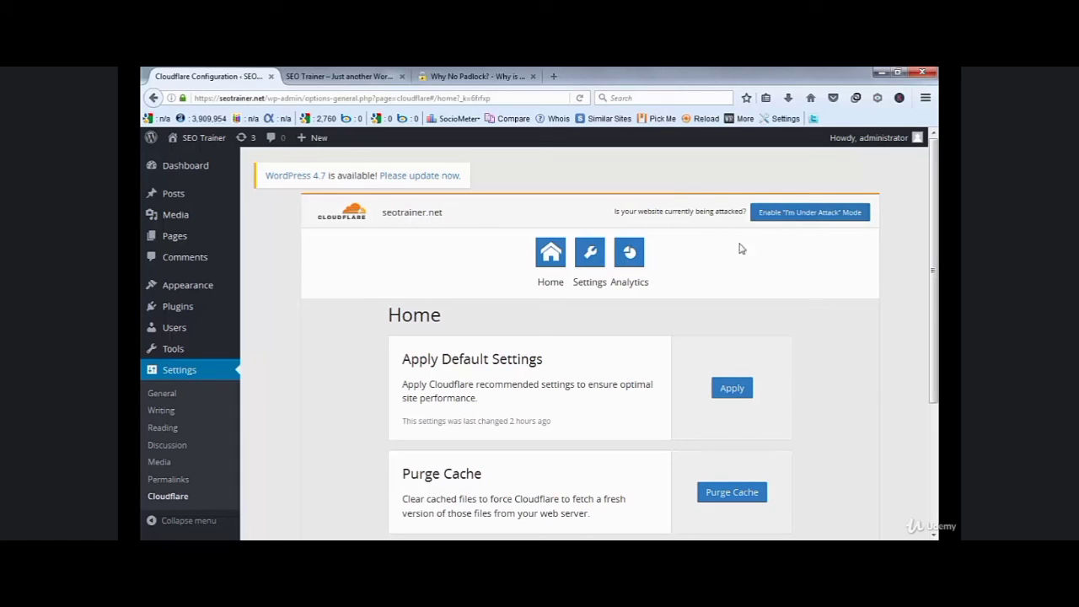
- Enable I'm Under Attack mode and reload the SEO Trainer site to trigger the browser check
left_click(810, 214)
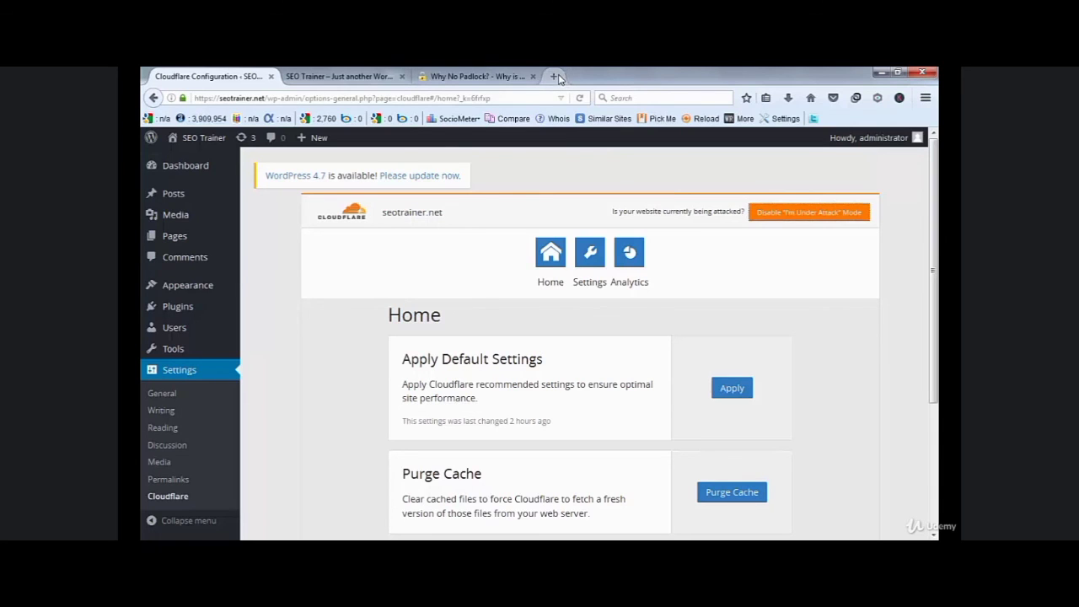
left_click(354, 76)
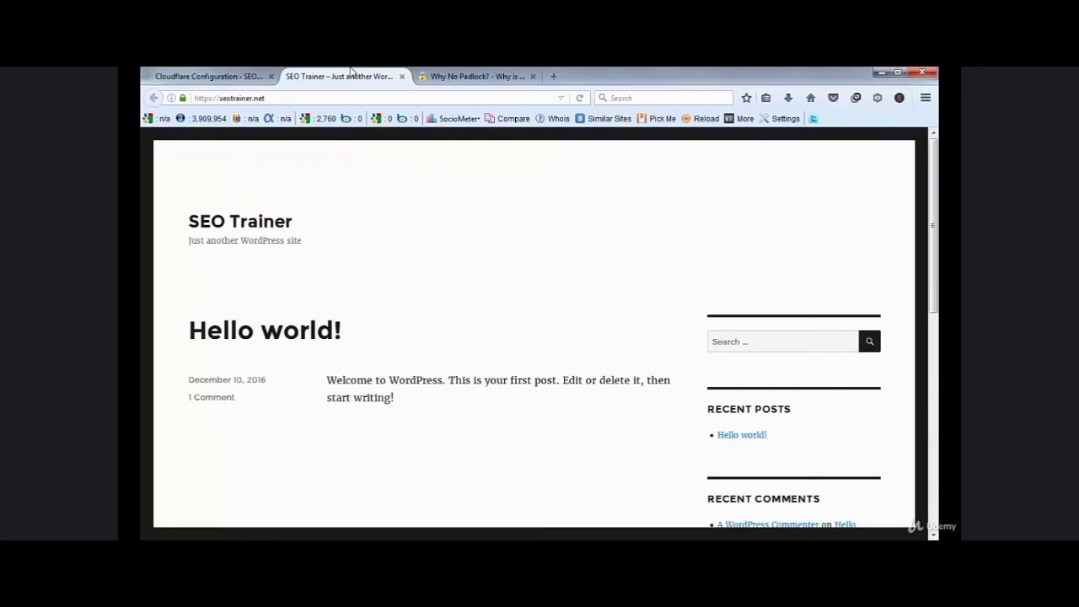
left_click(580, 98)
left_click(258, 76)
left_click(348, 74)
left_click(252, 80)
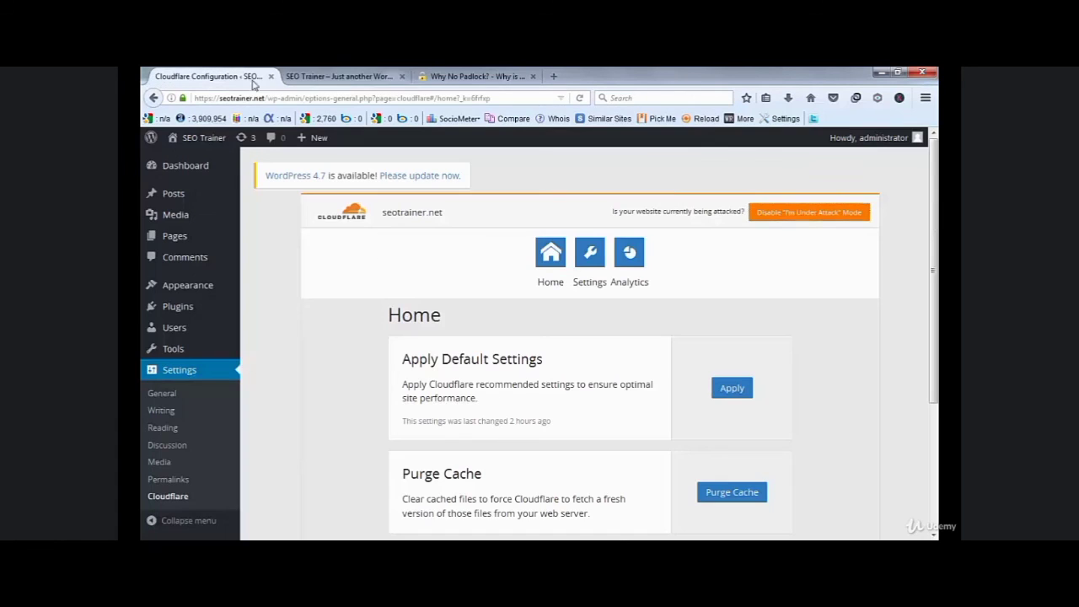
- Turn I'm Under Attack mode back off in the Cloudflare plugin
left_click(811, 216)
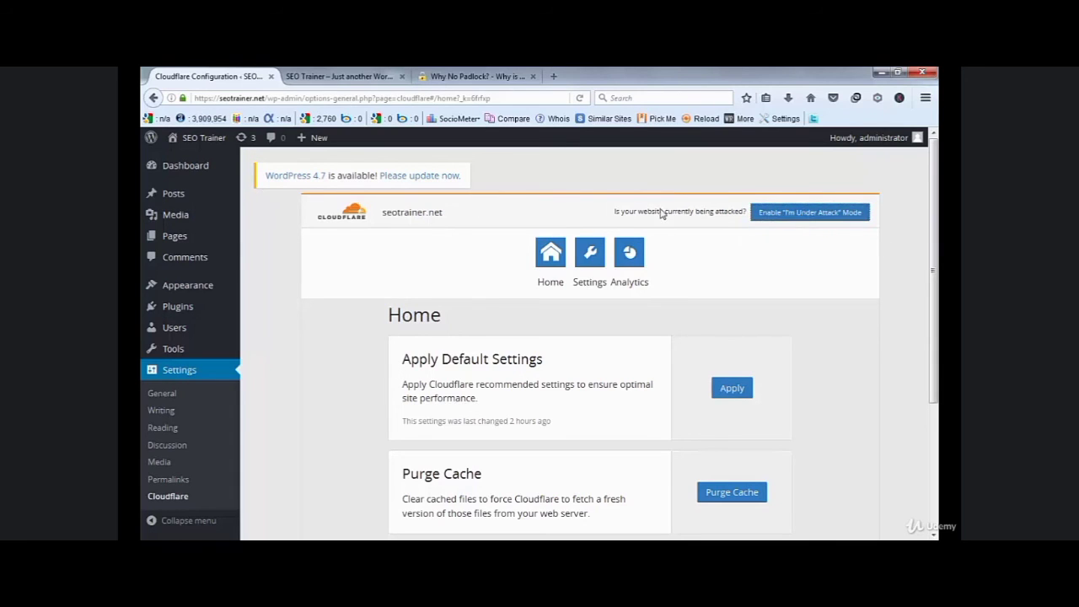
left_click(340, 77)
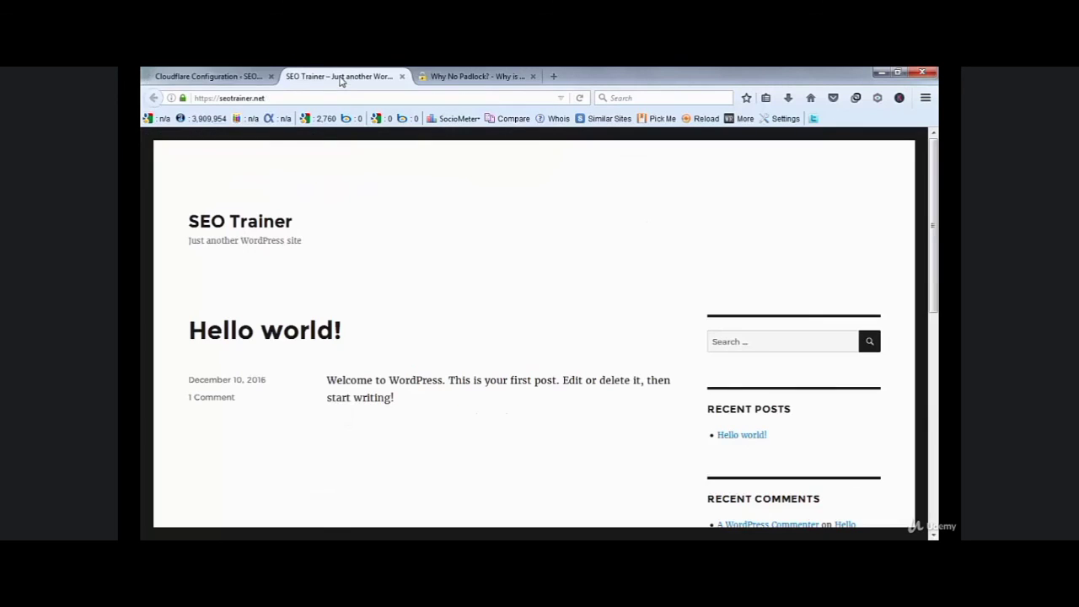
left_click(210, 76)
left_click(453, 76)
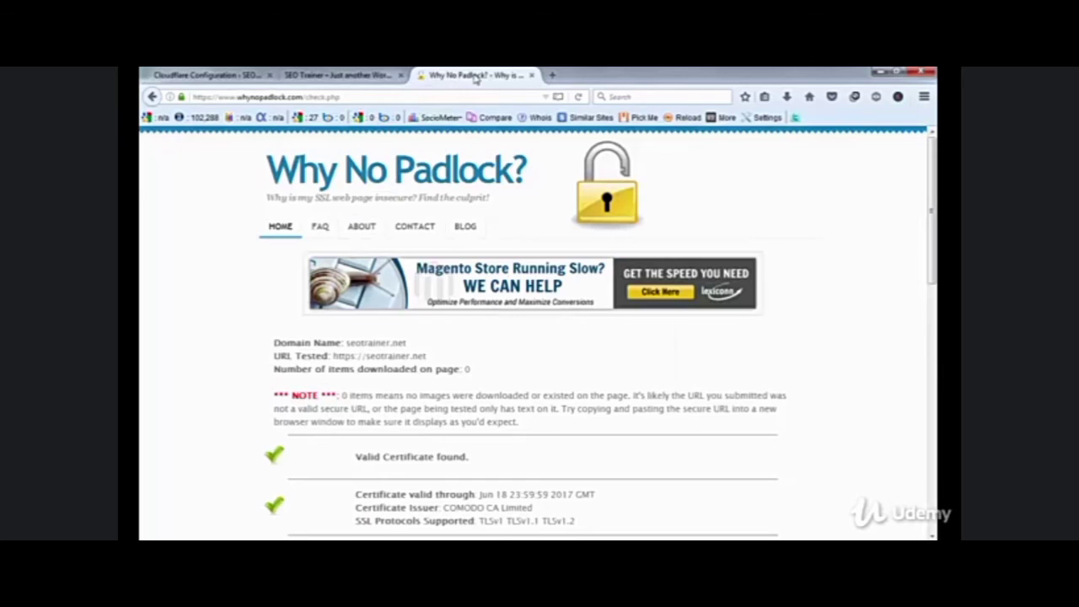
left_click(330, 80)
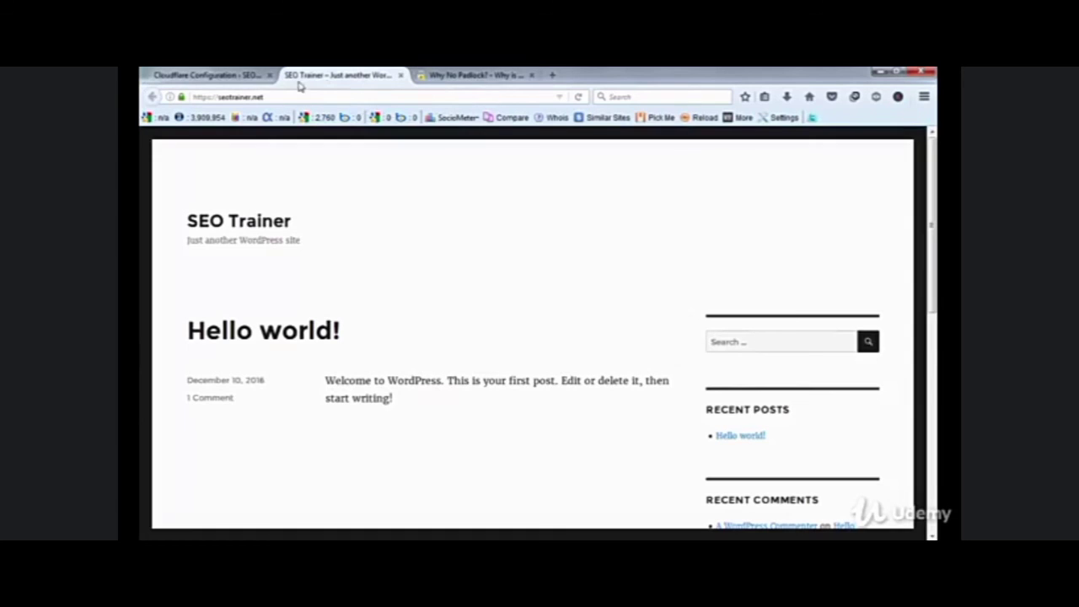
- Confirm seotrainer.net's connection is secure, with its certificate verified by COMODO CA Limited
left_click(178, 100)
left_click(377, 135)
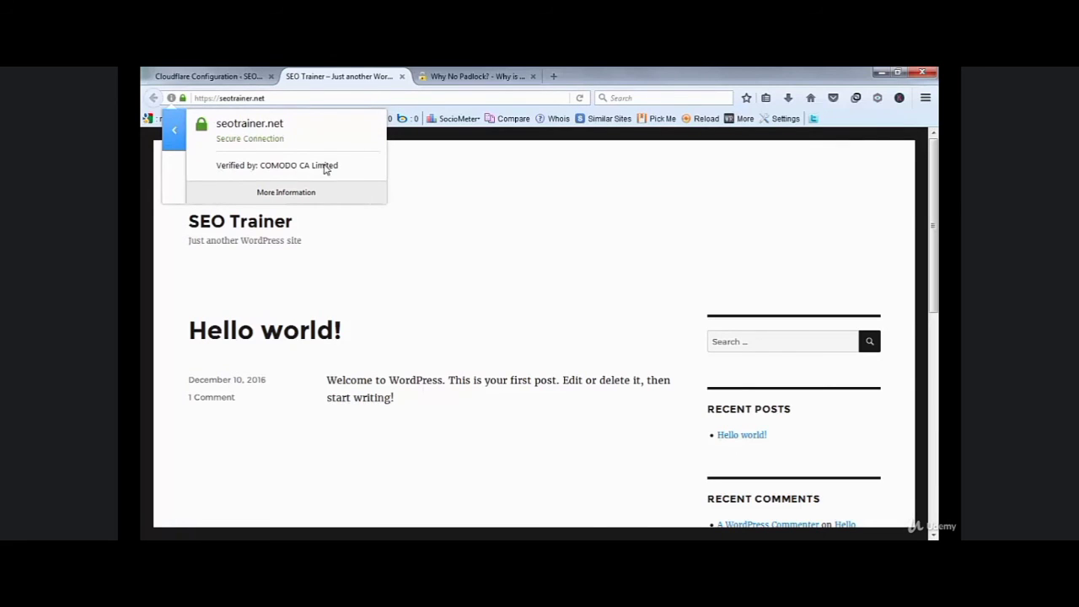
left_click(438, 204)
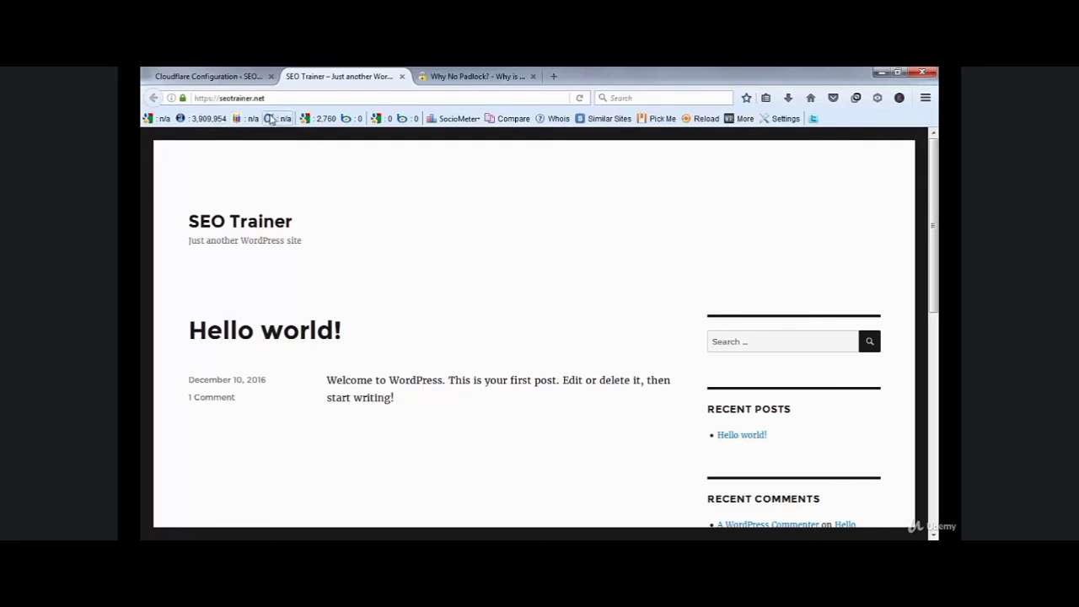
left_click(228, 76)
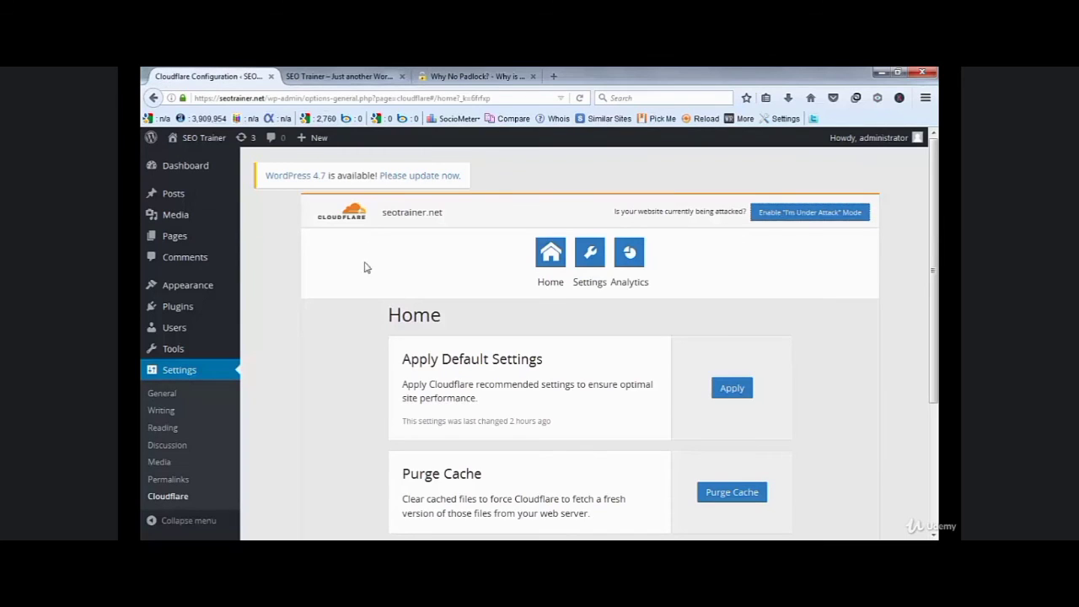